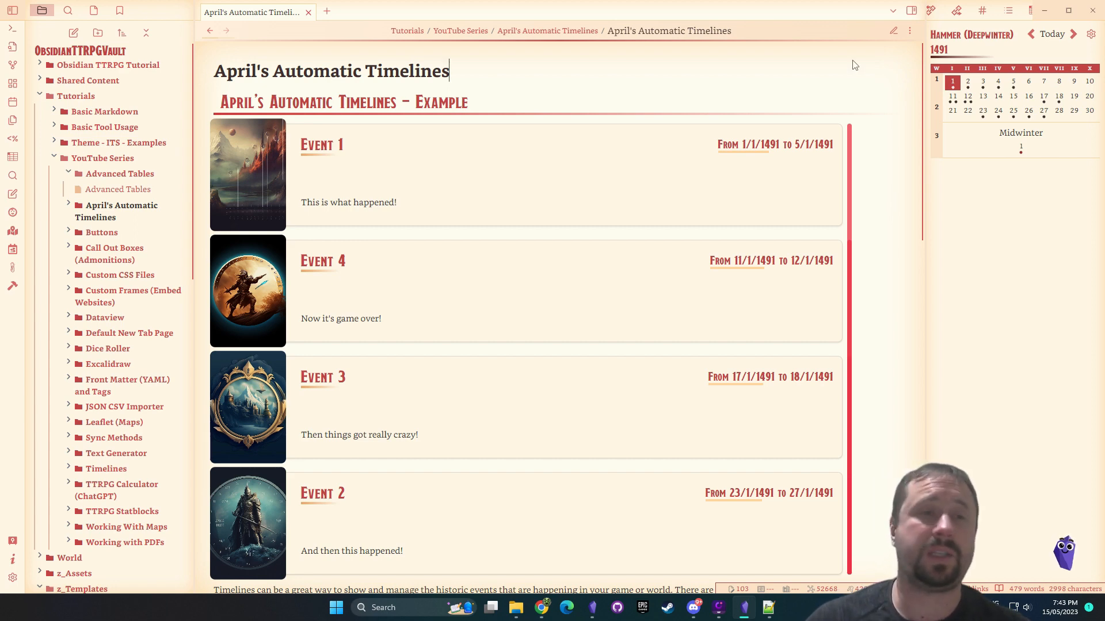
Search the community plugins for "April" and open the April's Automatic Timelines plugin page
click(12, 578)
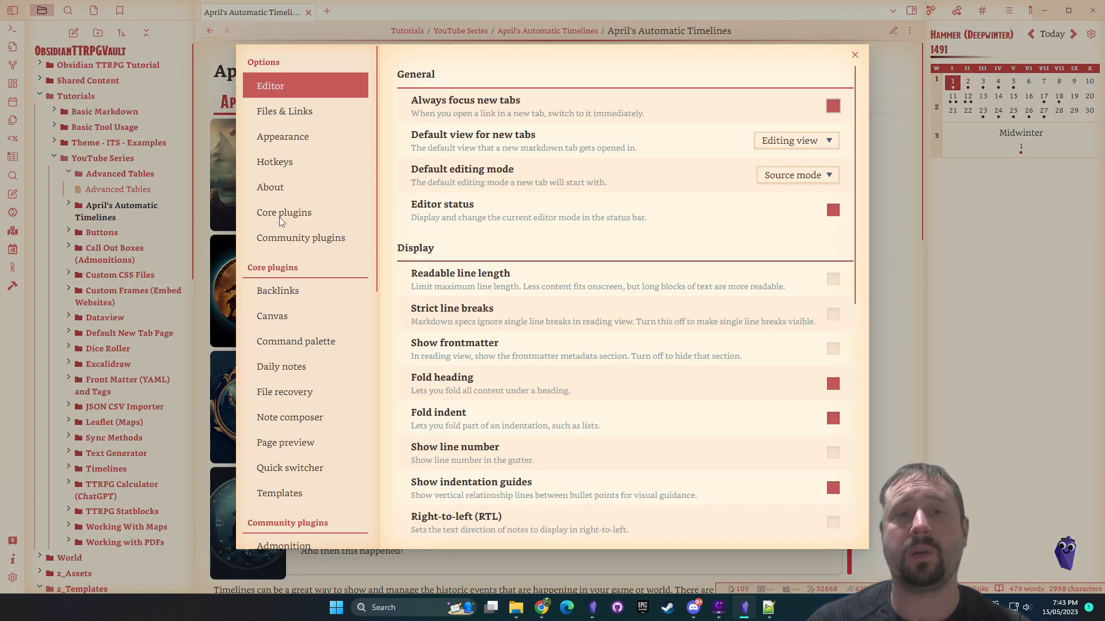
click(278, 241)
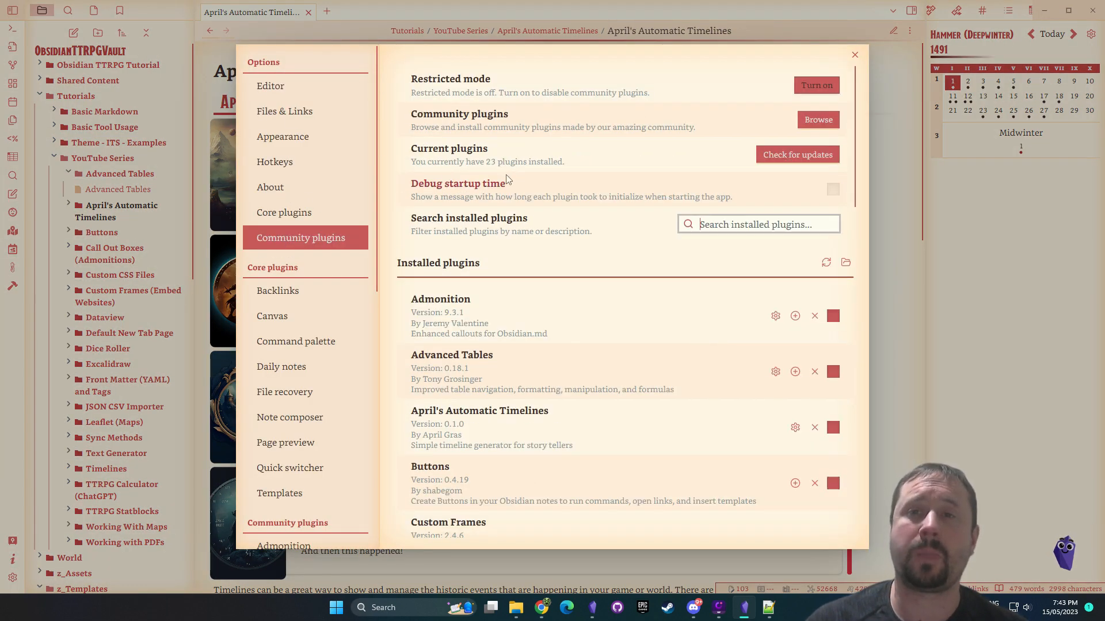
click(818, 121)
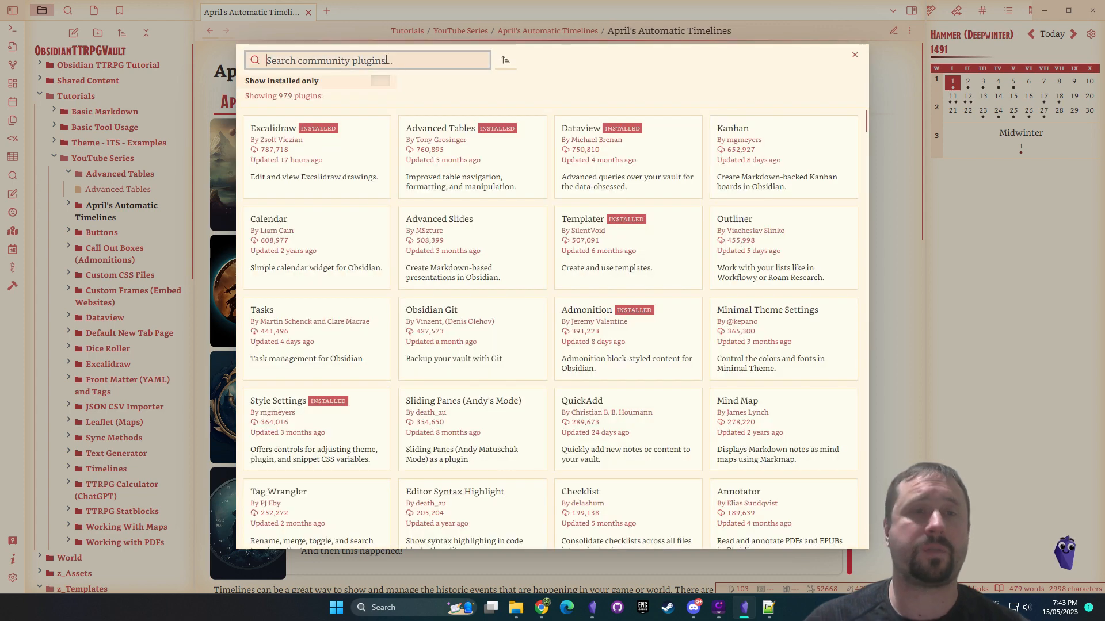
text(April)
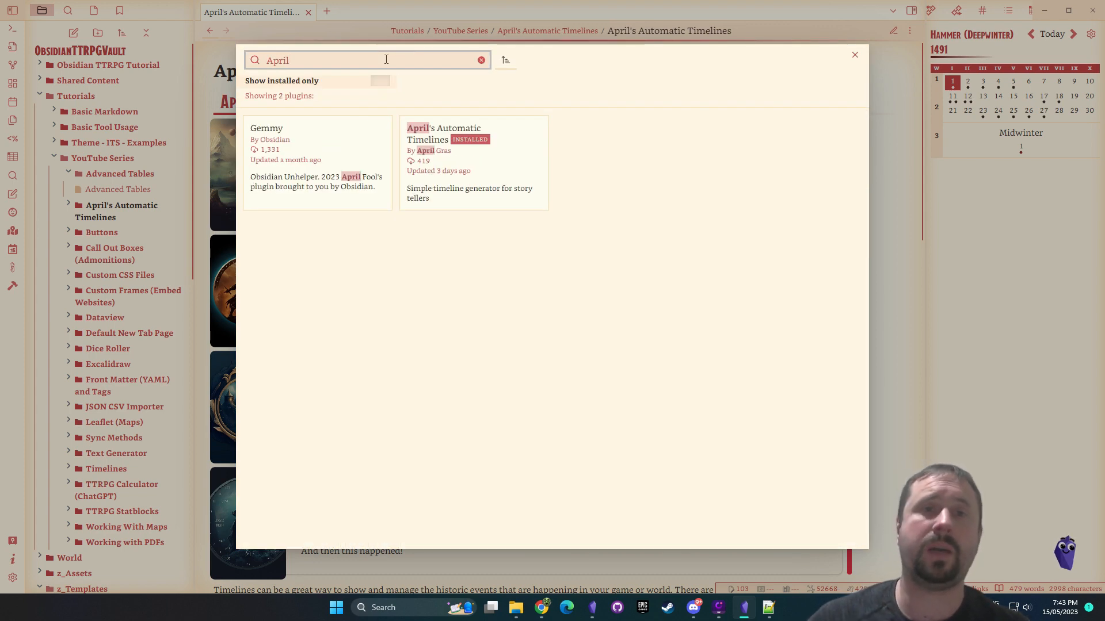
click(475, 177)
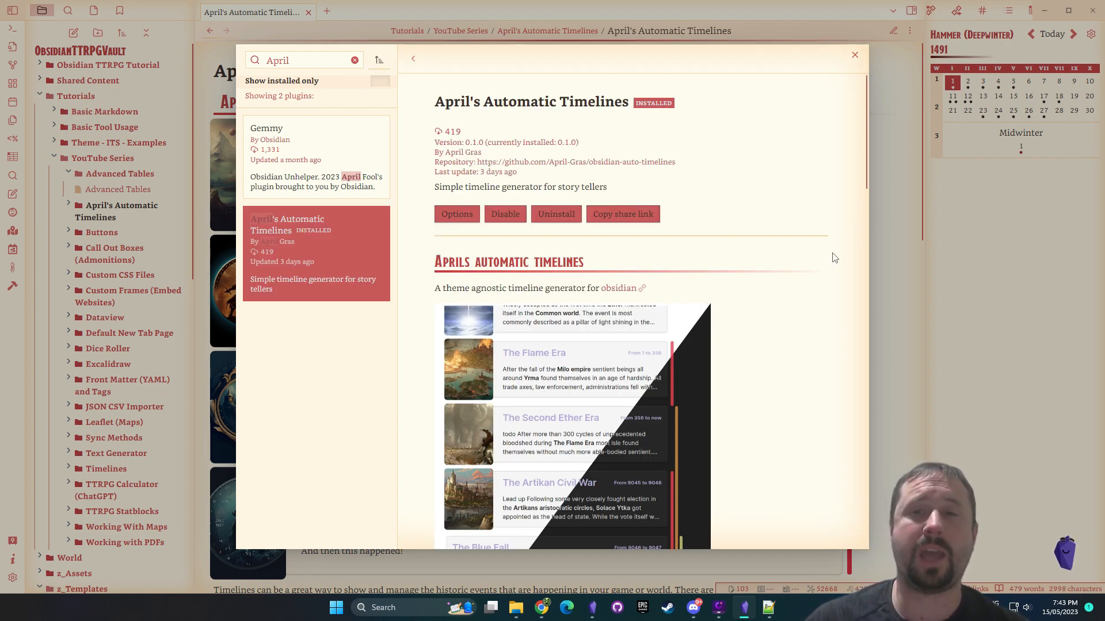
Read the plugin's How to use section on event metadata and the aat-vertical code block, and close the settings
scroll(835, 257, down, 10)
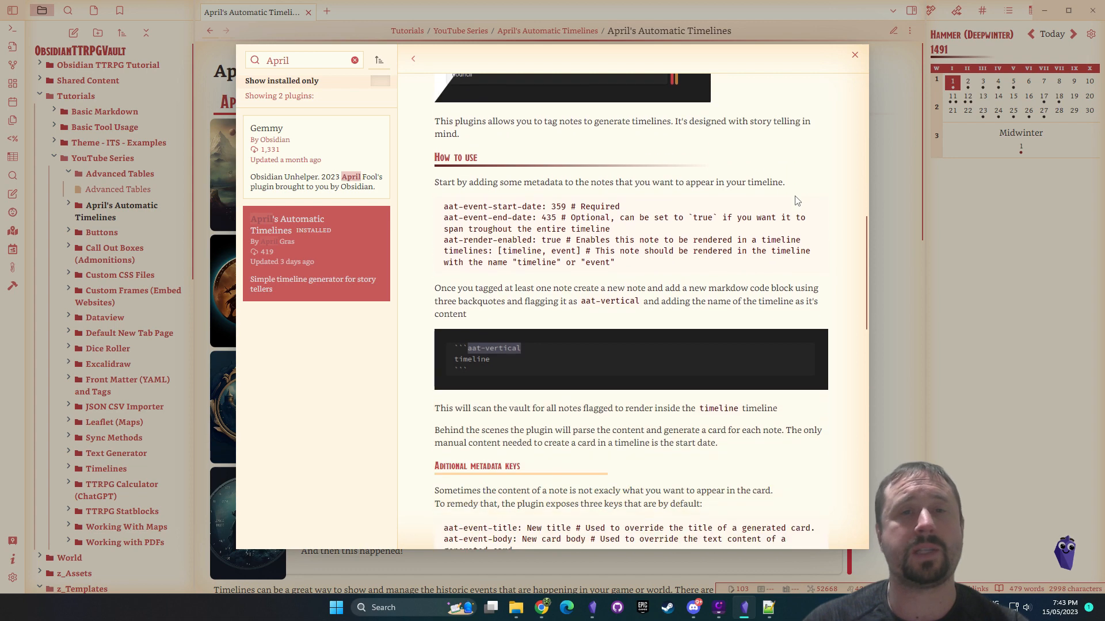
scroll(797, 199, down, 3)
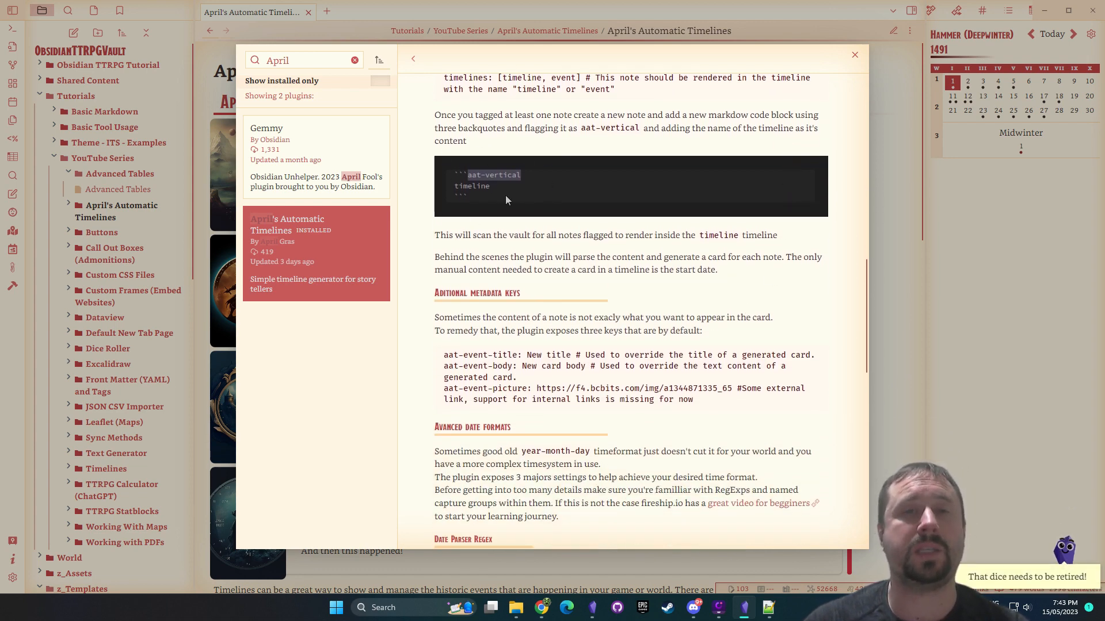
scroll(575, 266, up, 3)
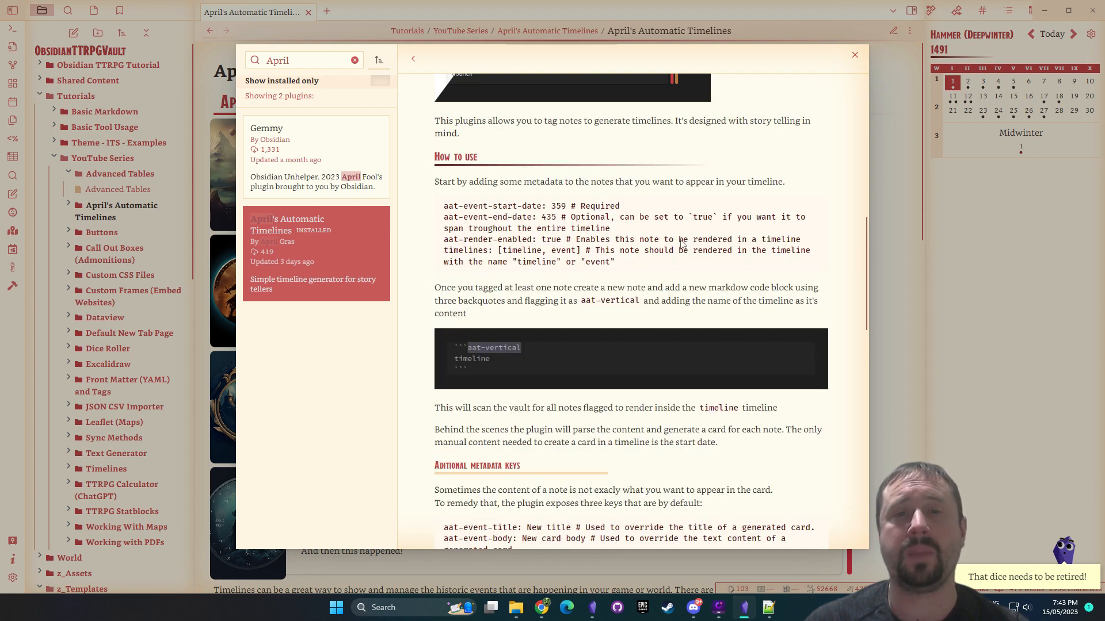
drag(626, 274, 410, 208)
click(615, 298)
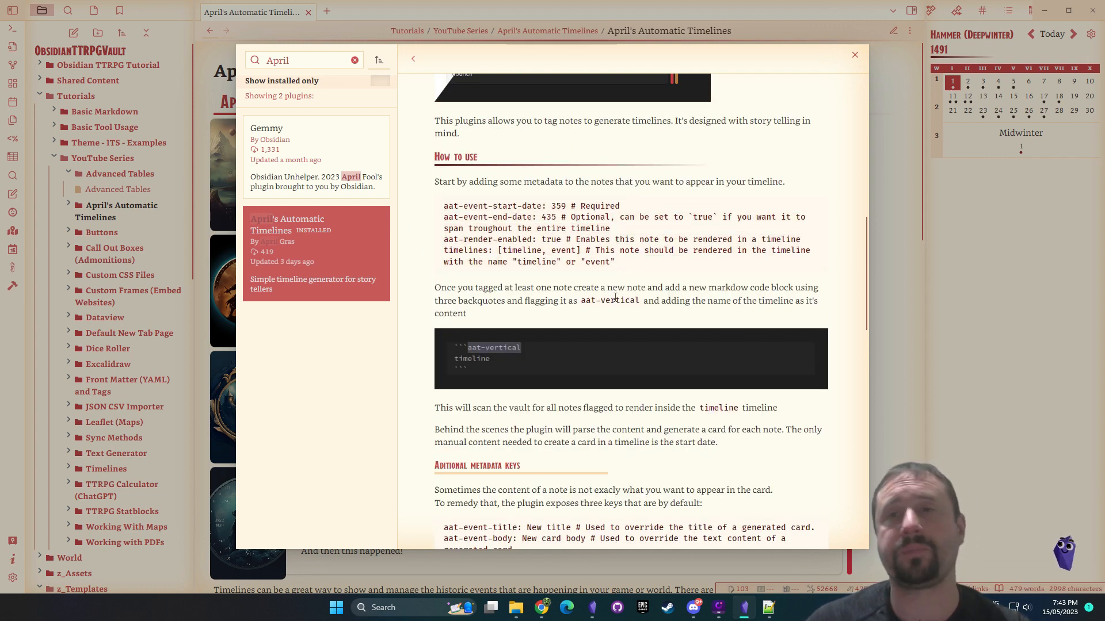
click(854, 55)
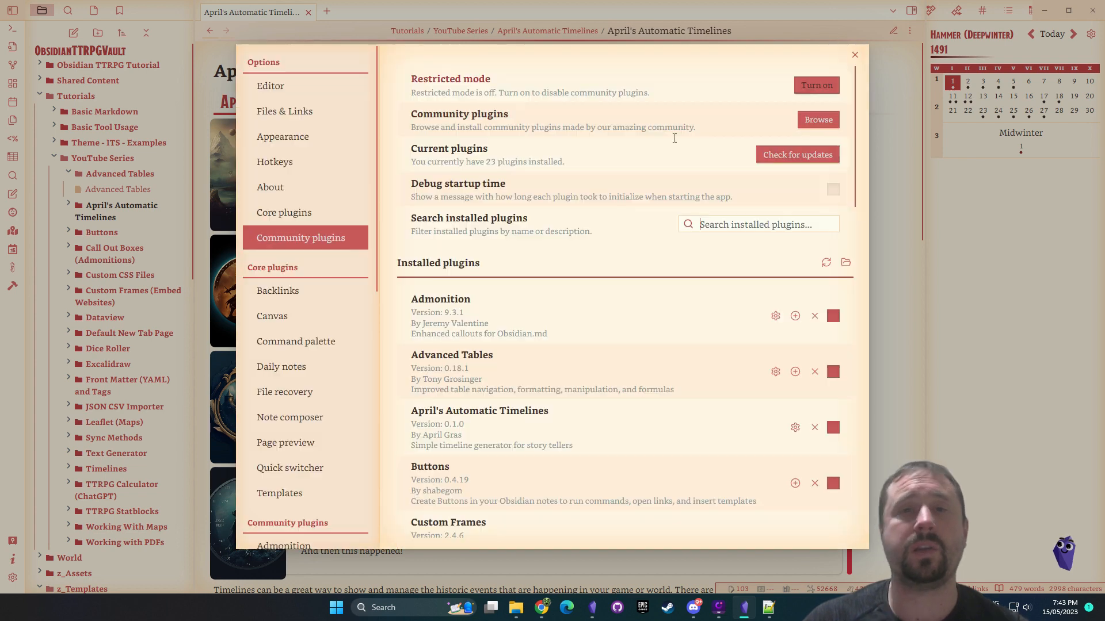
click(855, 56)
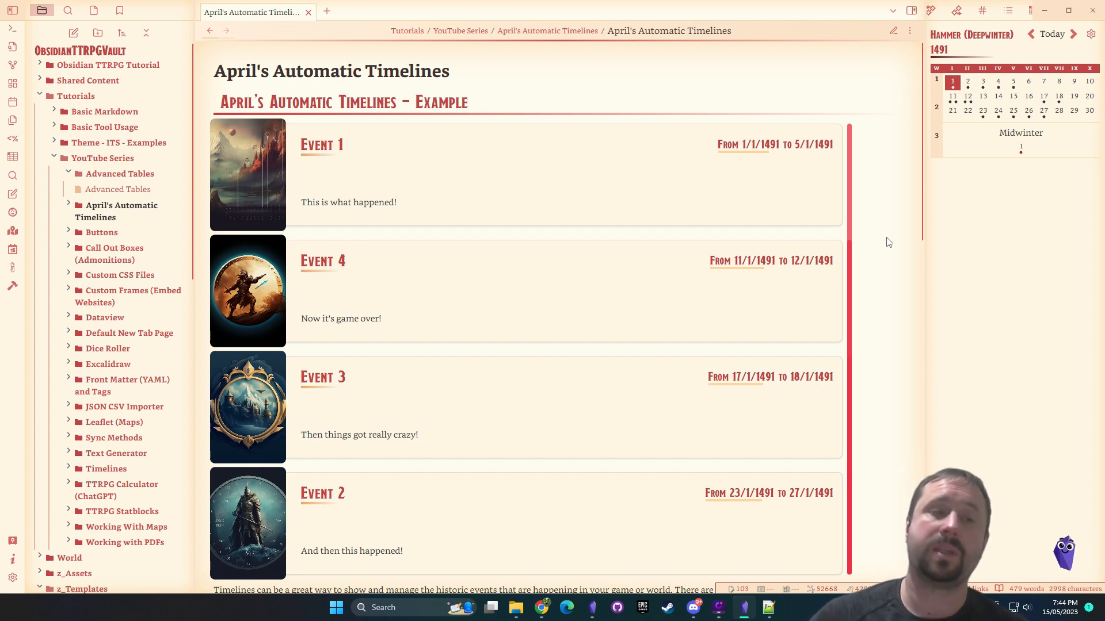
Open the April's Automatic Timelines plugin settings and review its generic key and date options
click(12, 579)
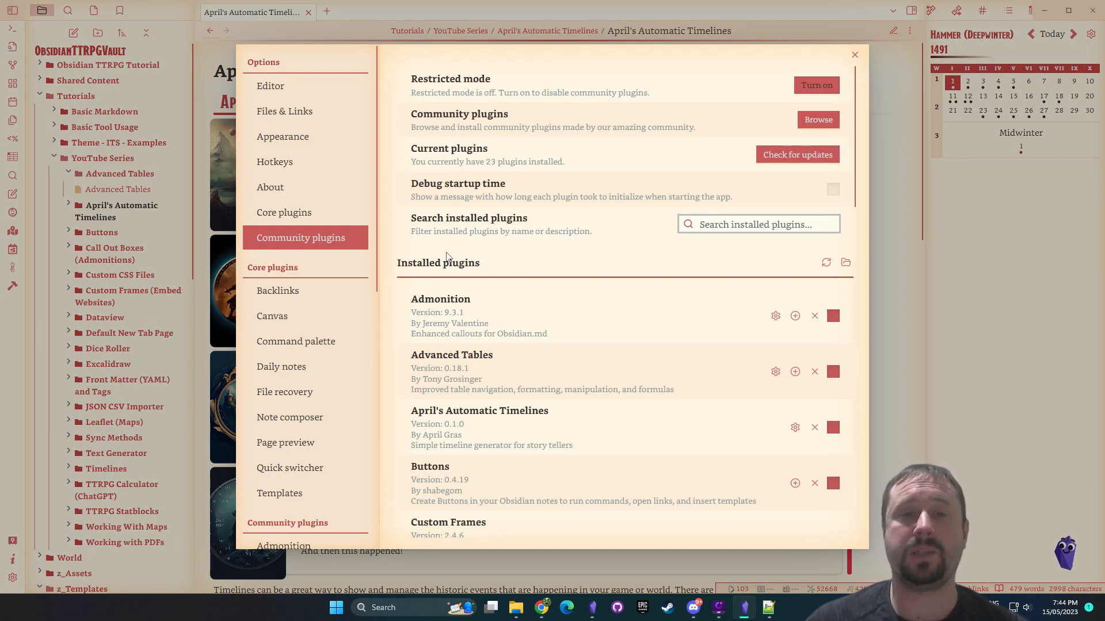
scroll(447, 256, down, 3)
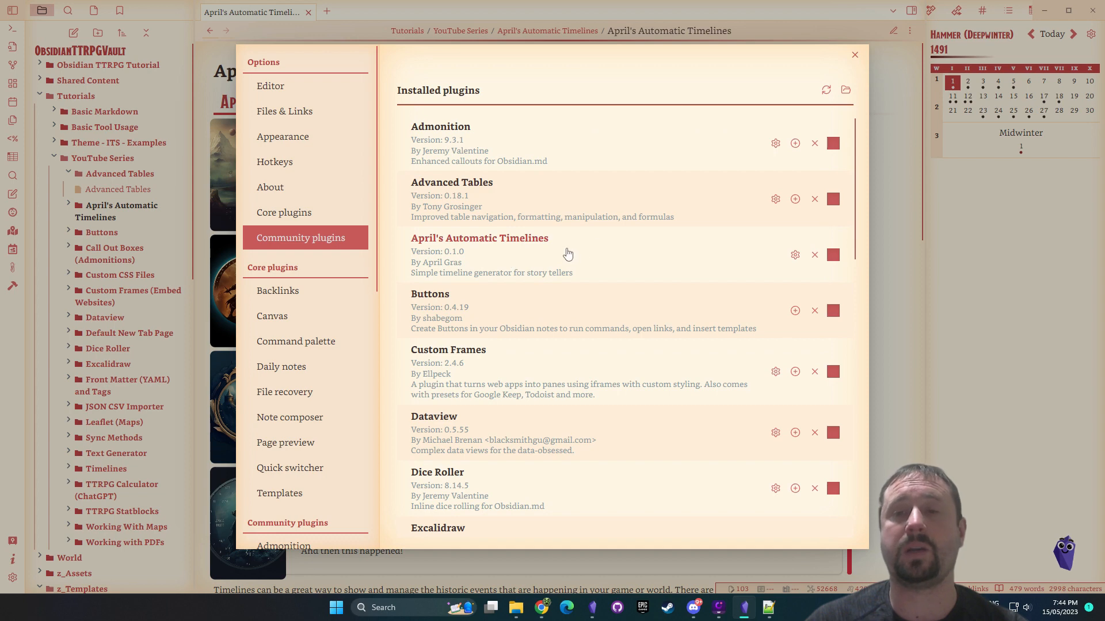
click(795, 256)
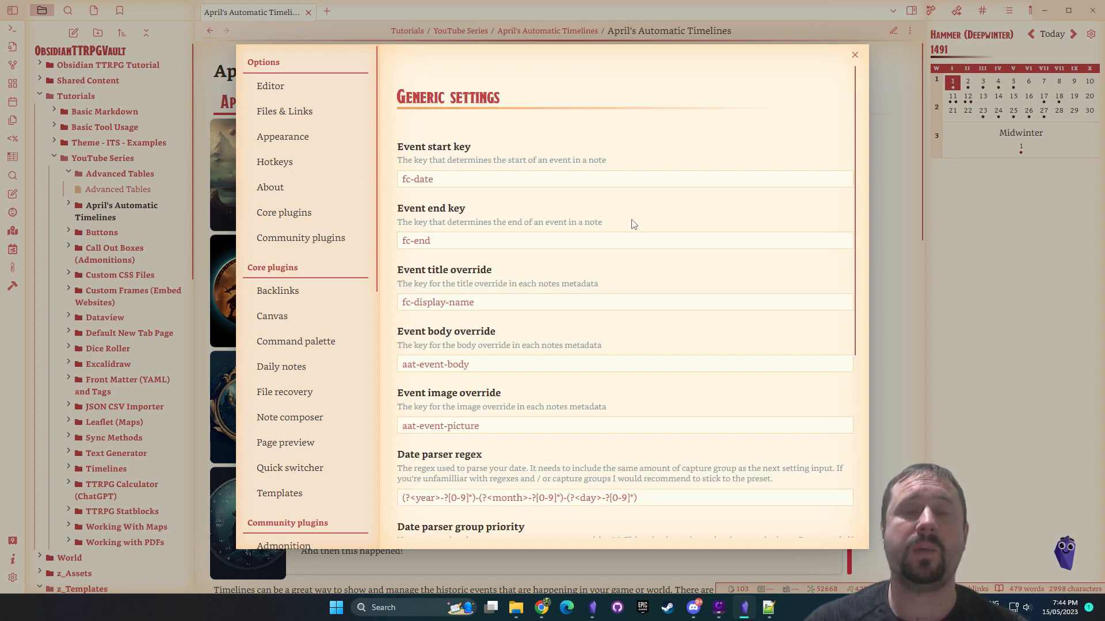
scroll(857, 162, down, 4)
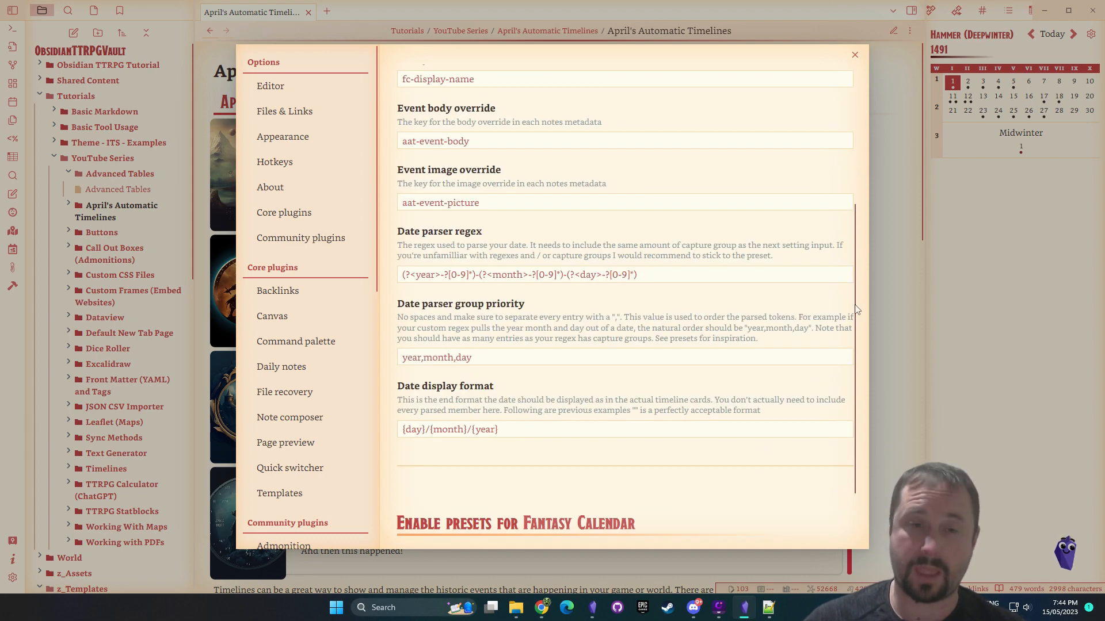
scroll(861, 151, up, 4)
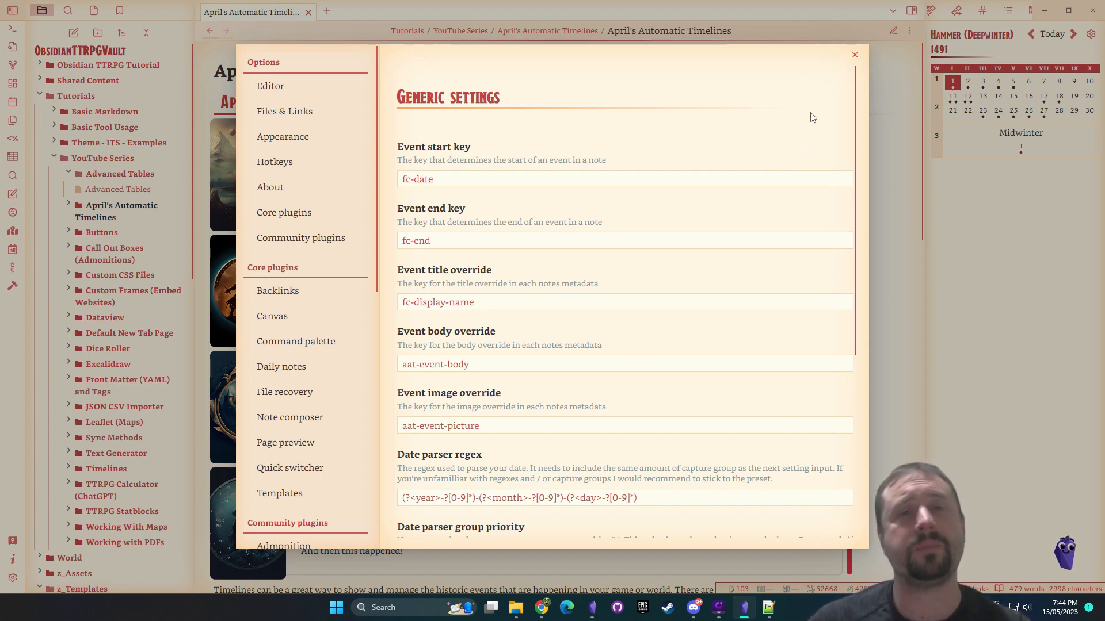
Turn off the Fantasy Calendar integration in the timeline plugin's settings
scroll(809, 115, down, 5)
scroll(806, 113, up, 5)
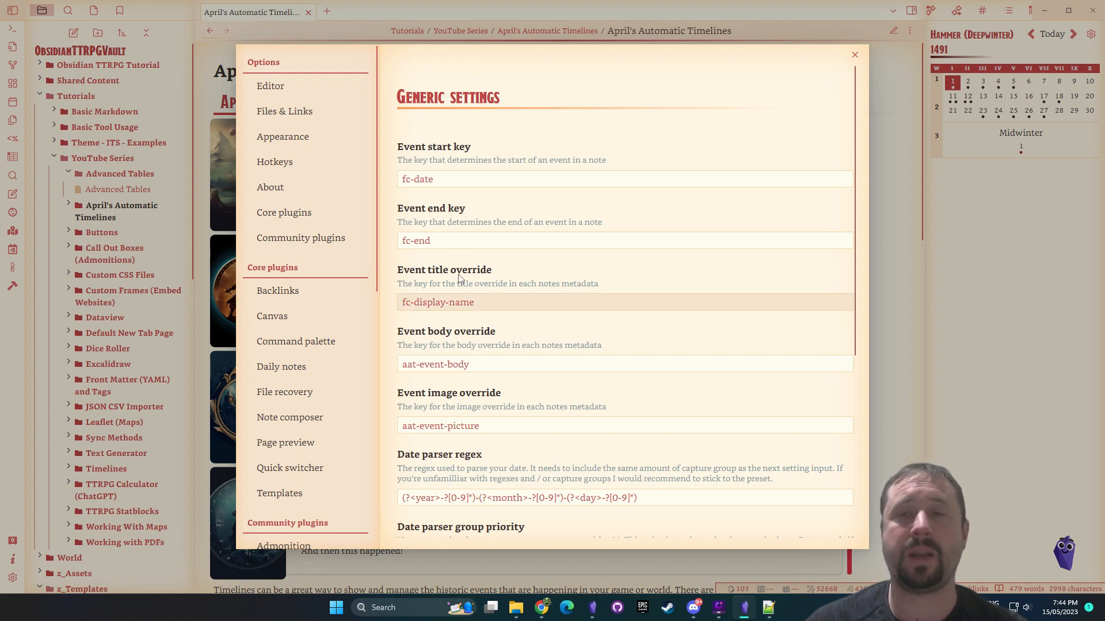
scroll(459, 278, down, 5)
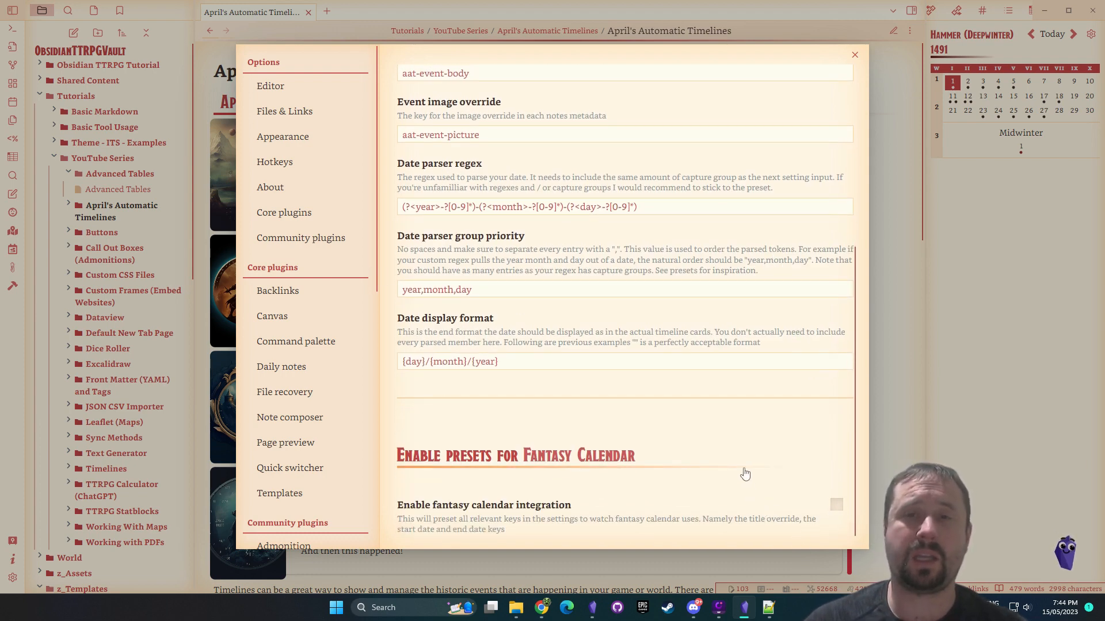
scroll(745, 474, up, 5)
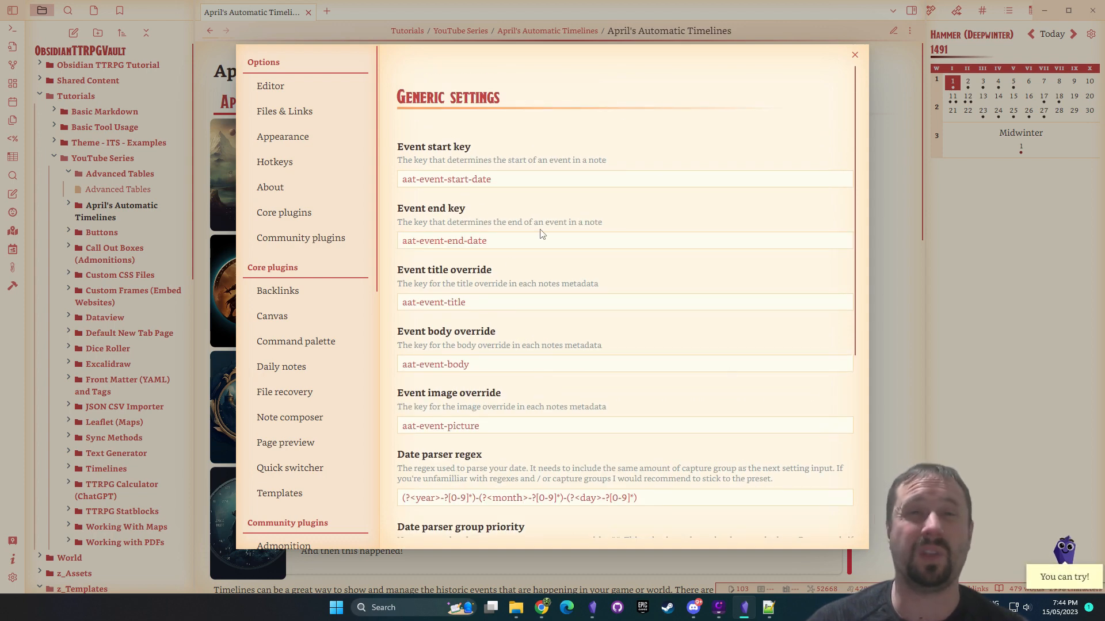
Examine the plugin's default event start, end, title, body and image keys, along with the date parser and display settings
drag(510, 178, 395, 175)
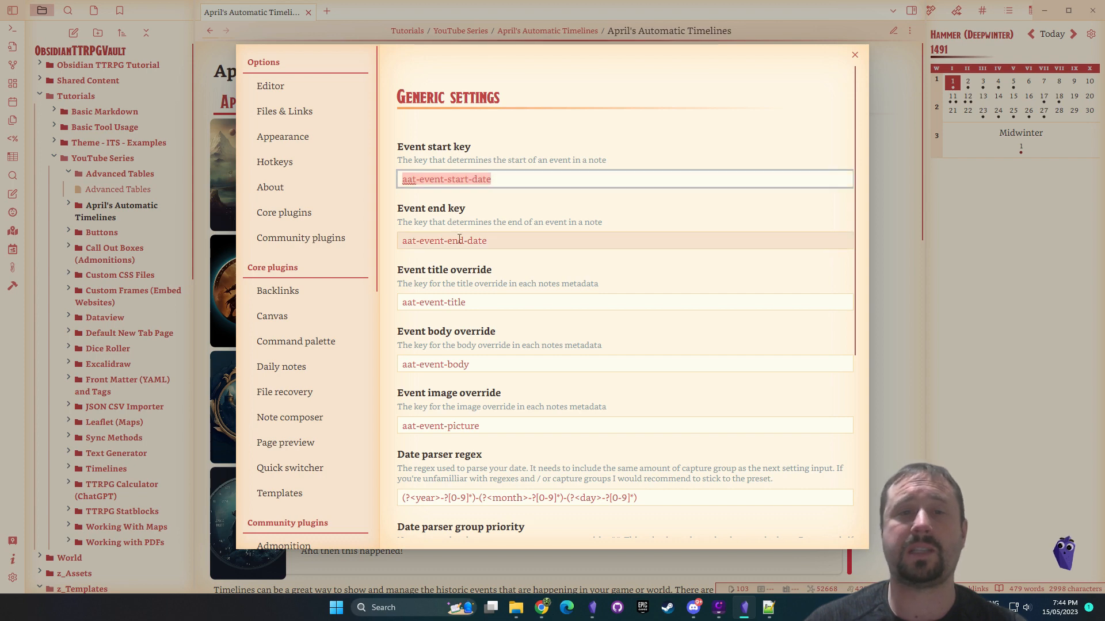
key(Tab)
key(Tab)
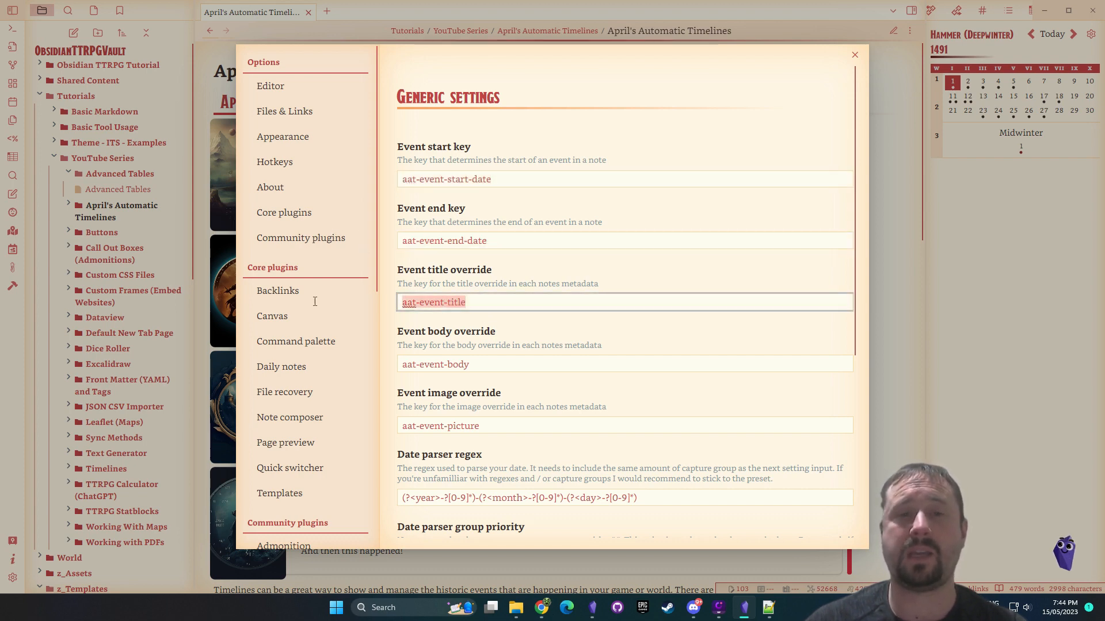
key(Tab)
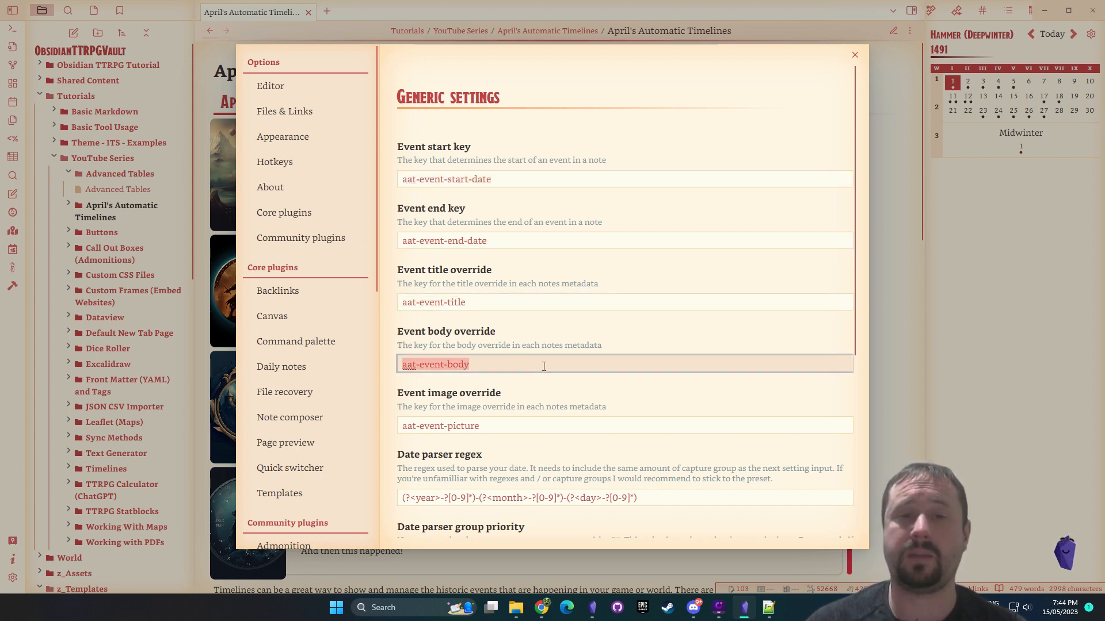
scroll(544, 367, down, 2)
key(Tab)
scroll(563, 372, up, 1)
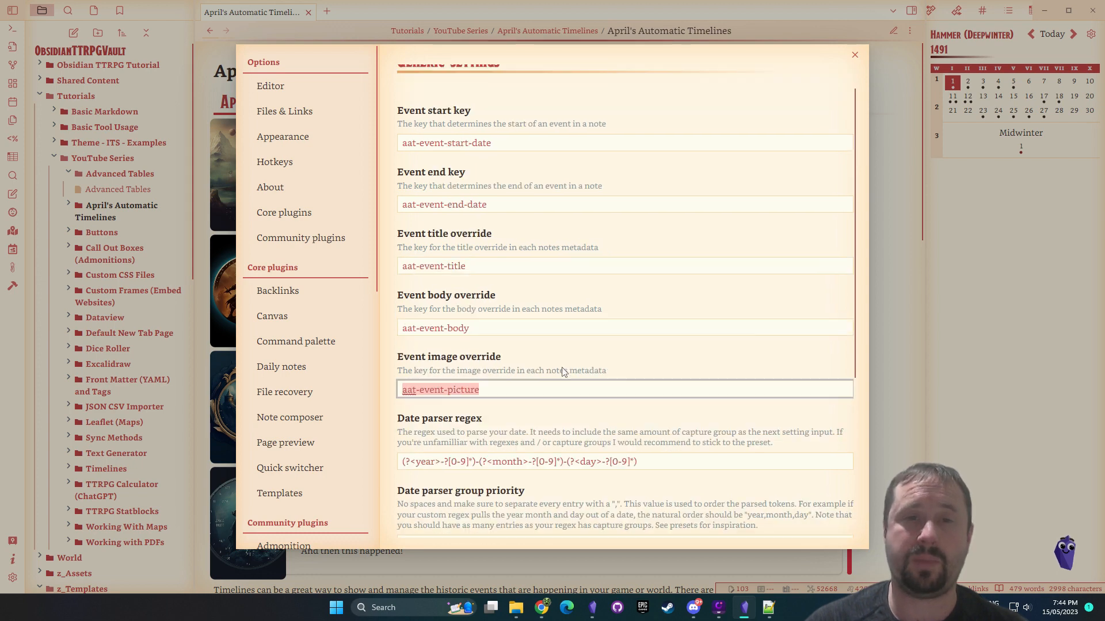
scroll(563, 372, up, 1)
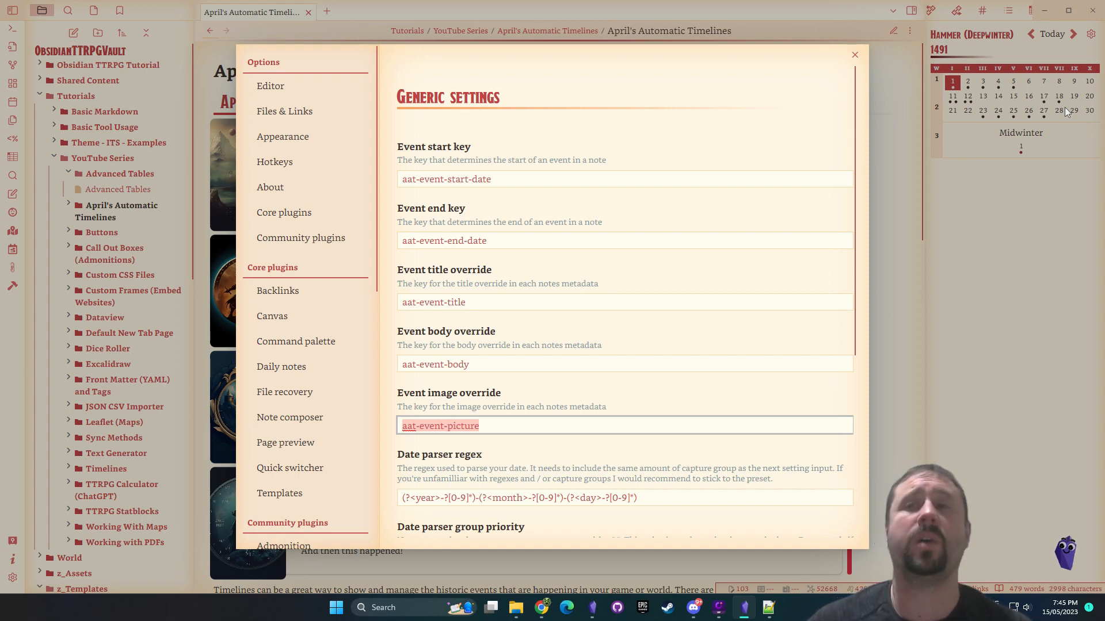
scroll(684, 213, down, 4)
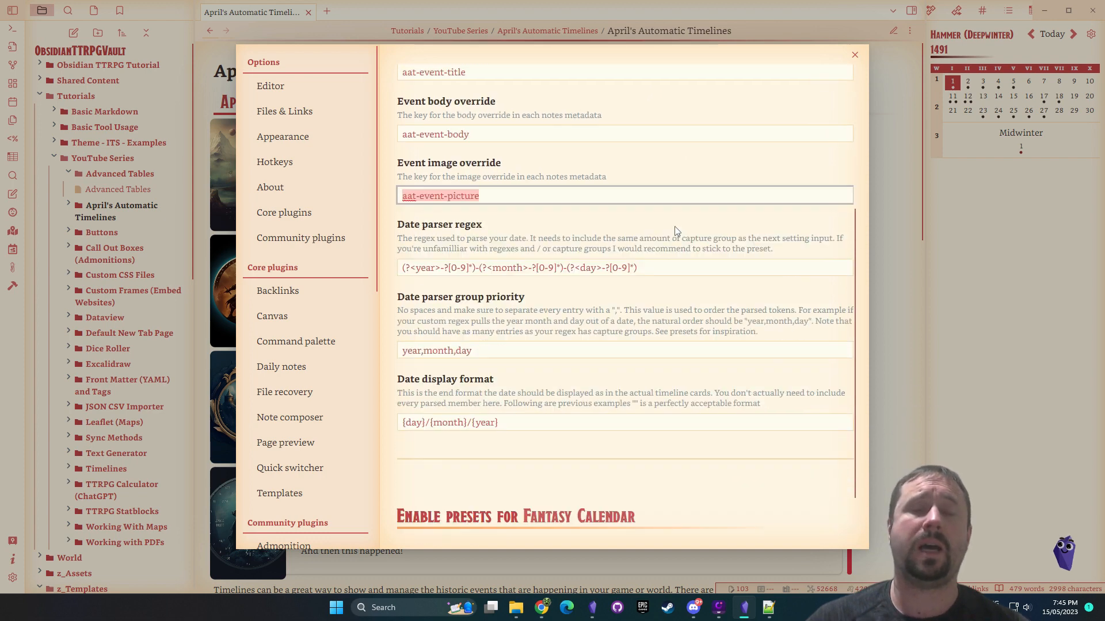
scroll(675, 226, up, 4)
Enable the Fantasy Calendar integration presets for the timeline plugin
scroll(670, 246, down, 5)
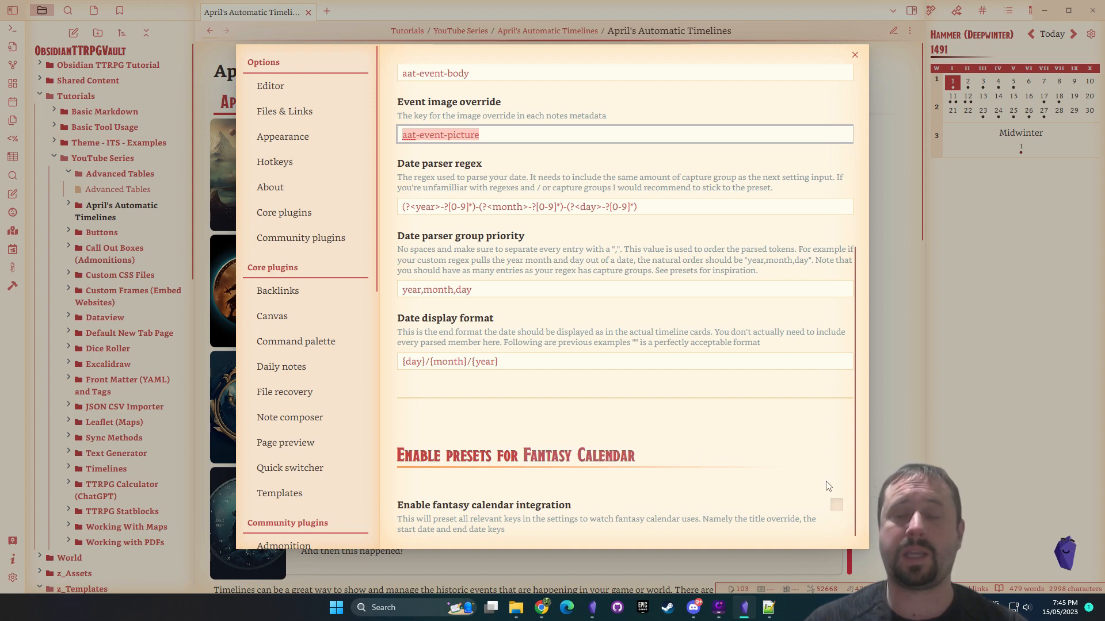
click(836, 506)
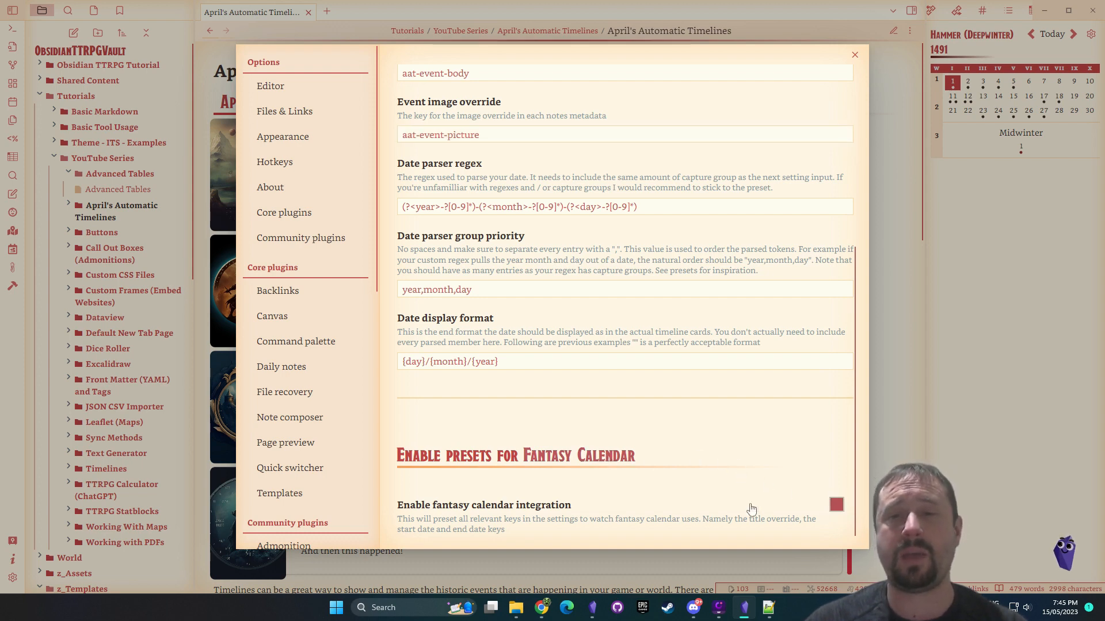
scroll(748, 507, up, 5)
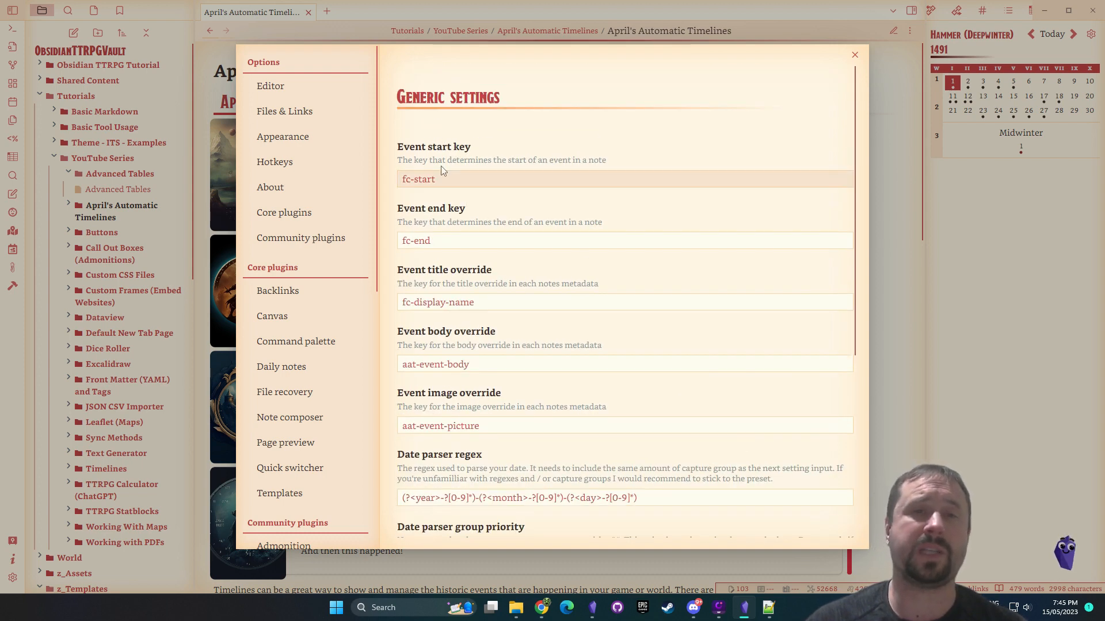
Set the plugin's event start key to fc-date and close the settings
click(515, 182)
key(ctrl+shift+Left)
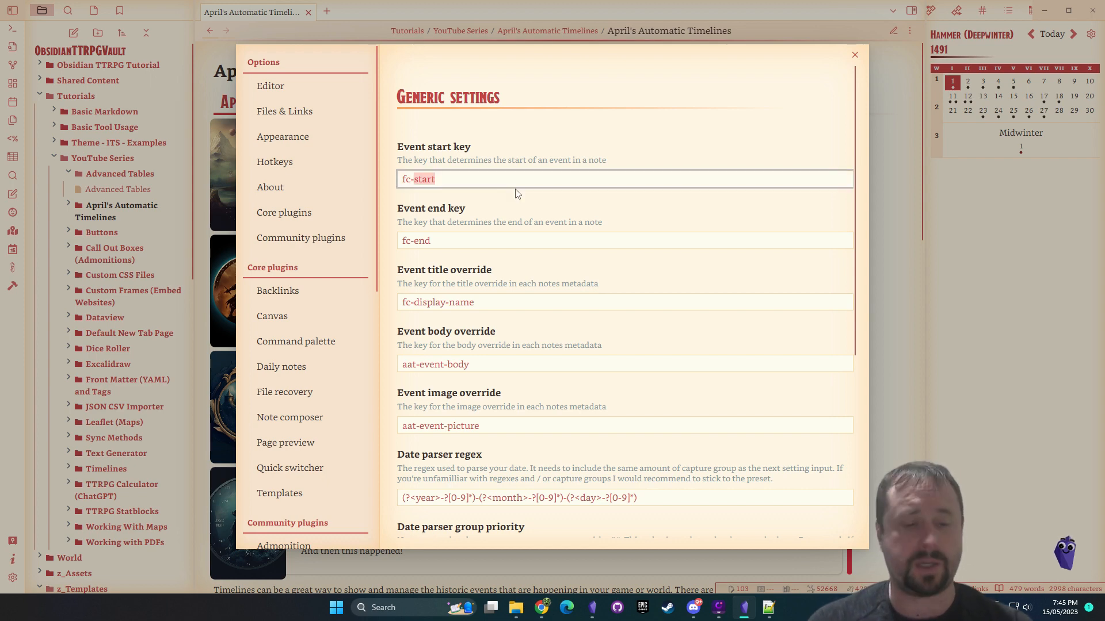
text(date)
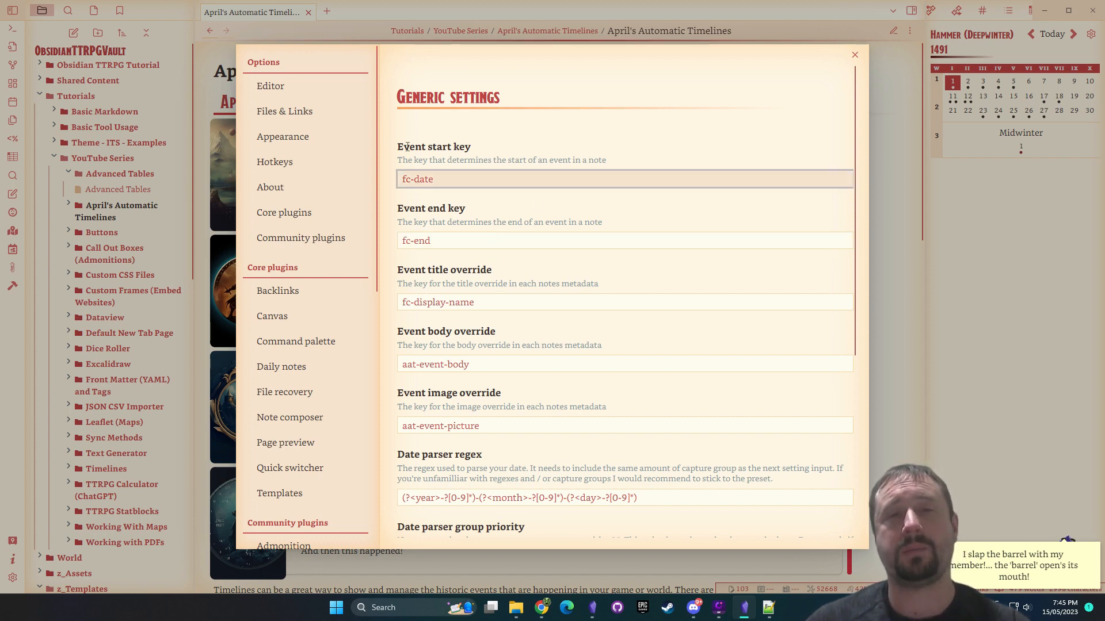
drag(449, 178, 401, 179)
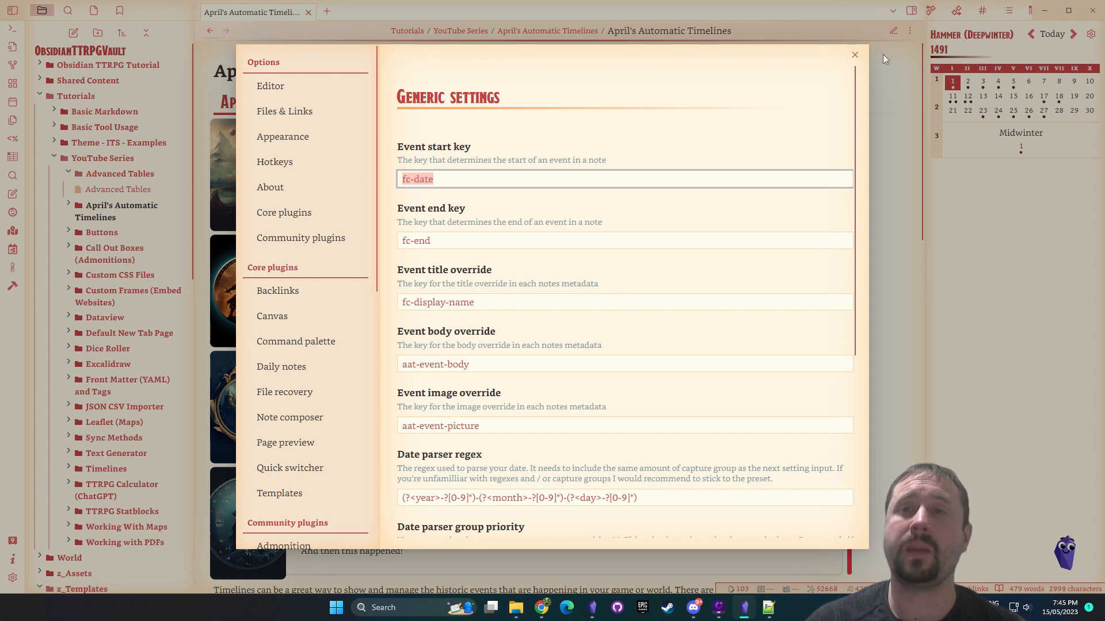
click(854, 55)
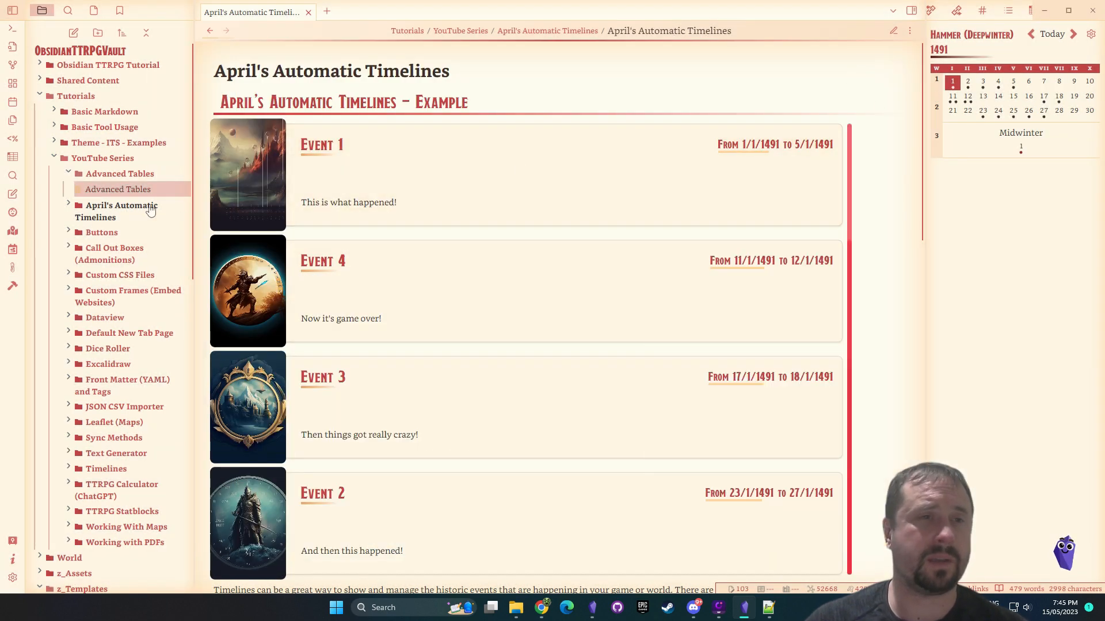
Open the Event 1 note from the April's Automatic Timelines folder and view its image and body text
click(170, 210)
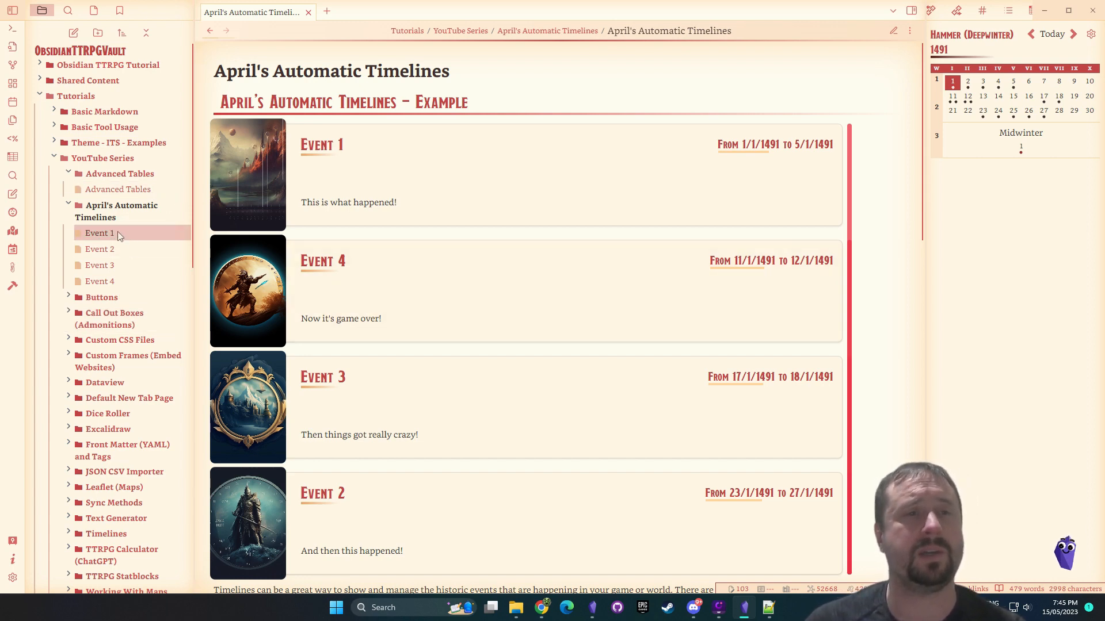
click(99, 233)
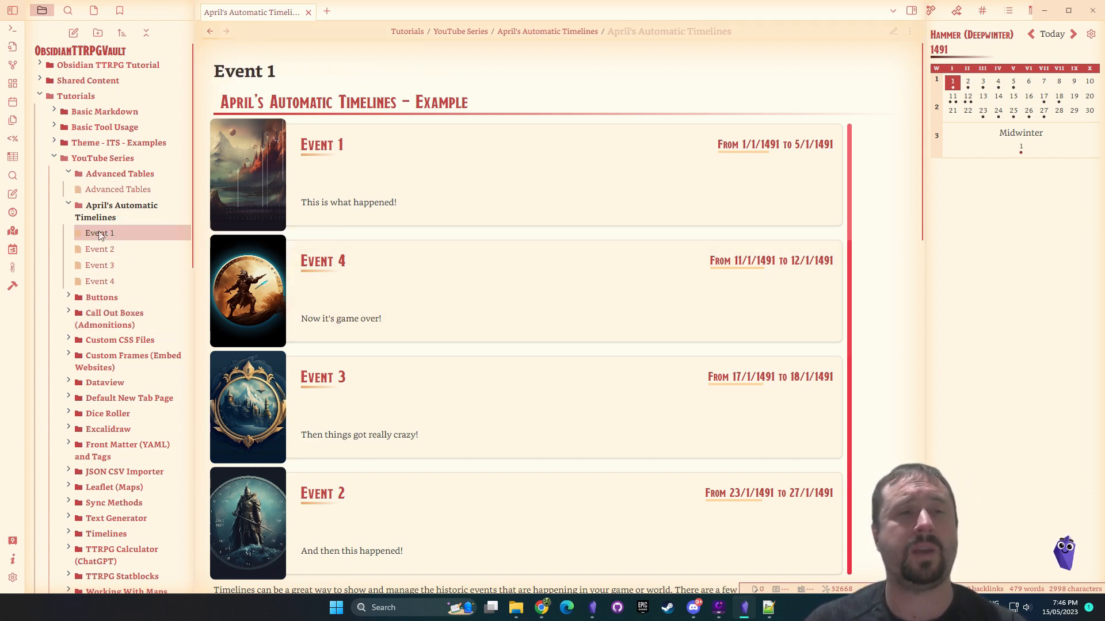
scroll(866, 164, down, 5)
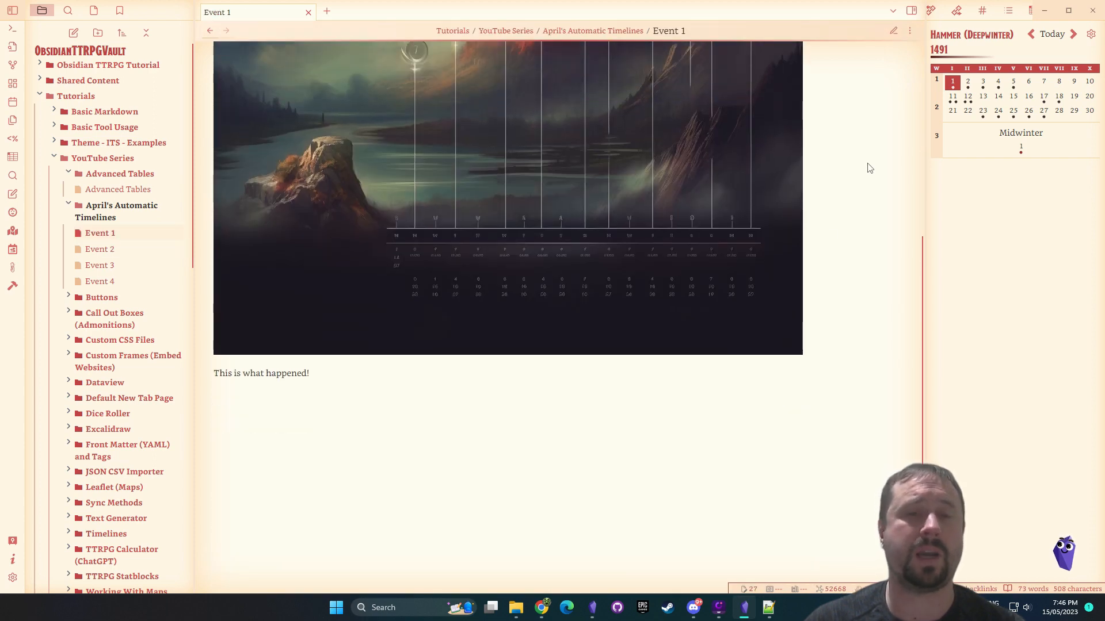
scroll(863, 180, down, 2)
scroll(866, 187, up, 7)
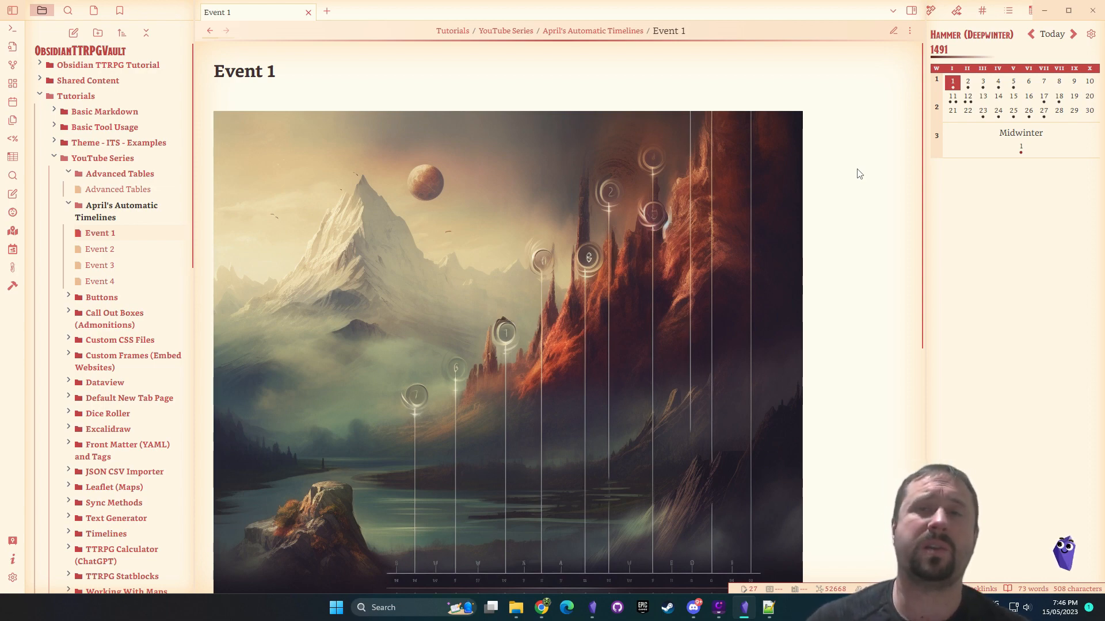
scroll(876, 167, down, 5)
scroll(875, 192, up, 5)
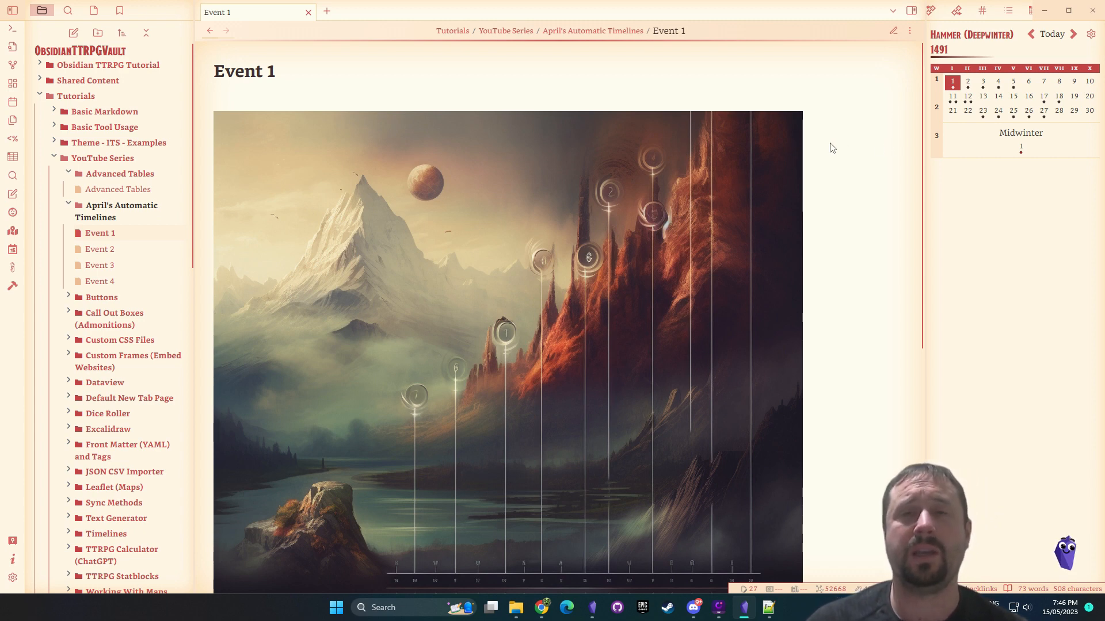
scroll(890, 158, down, 2)
scroll(889, 190, up, 2)
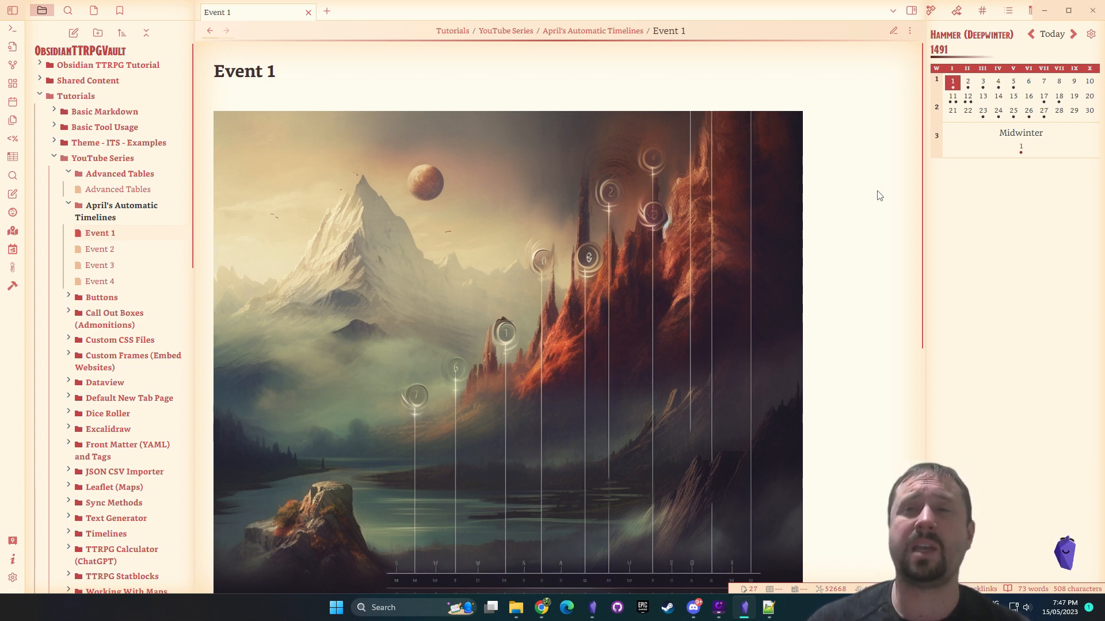
Switch the Event 1 note to editing view and examine the front matter keys enclosed between the dashed lines
click(893, 32)
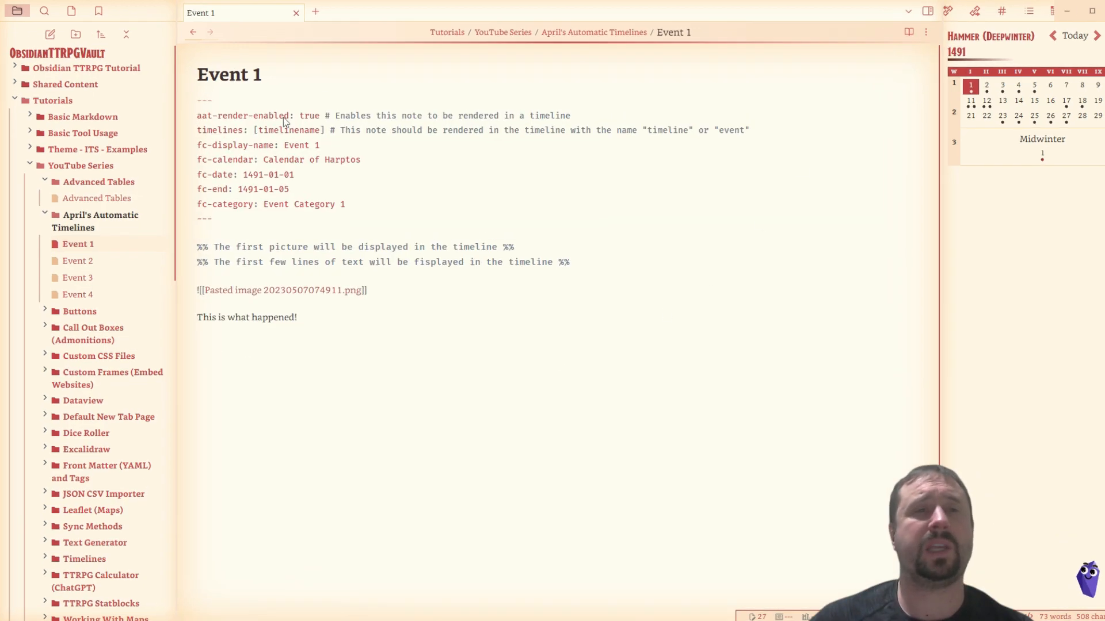
drag(272, 73, 188, 64)
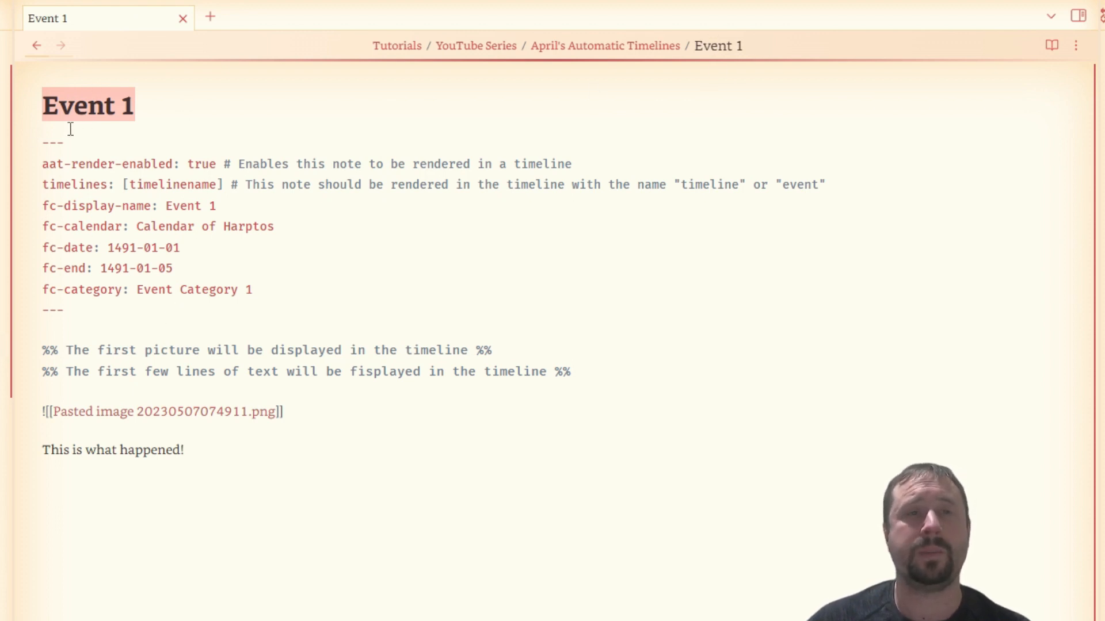
drag(72, 140, 25, 141)
drag(63, 310, 29, 310)
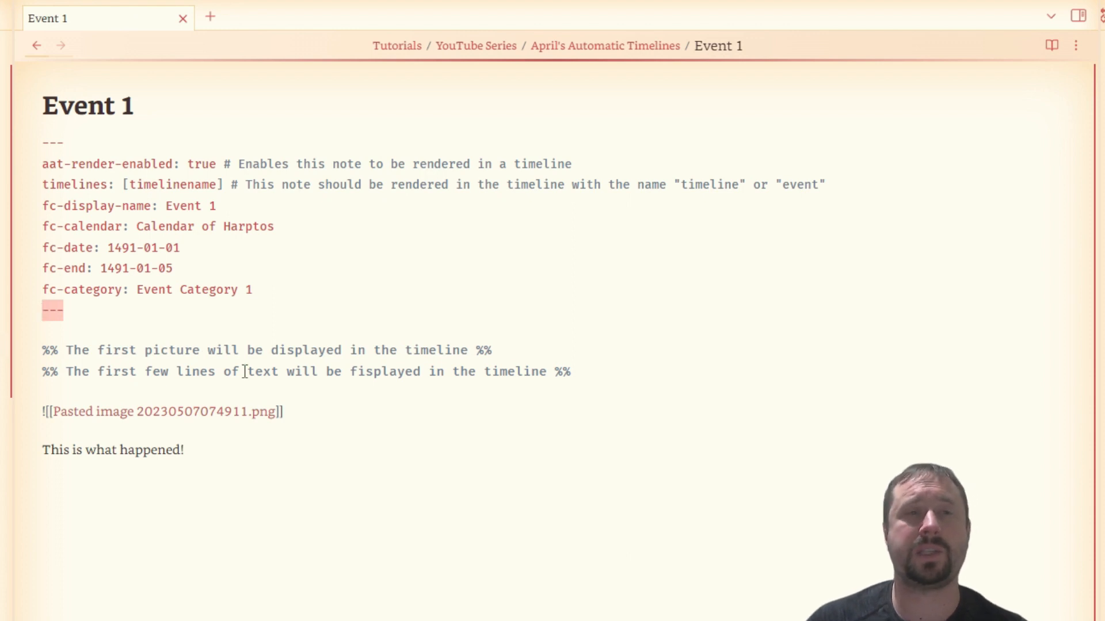
drag(86, 149, 1, 154)
drag(70, 318, 32, 310)
drag(262, 292, 7, 172)
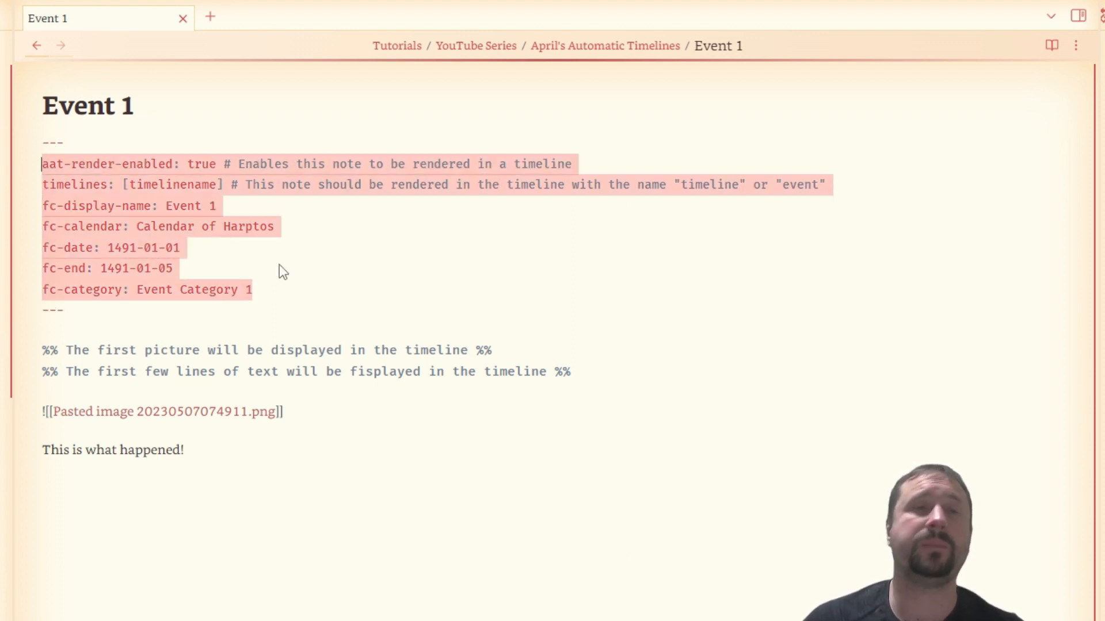
click(380, 289)
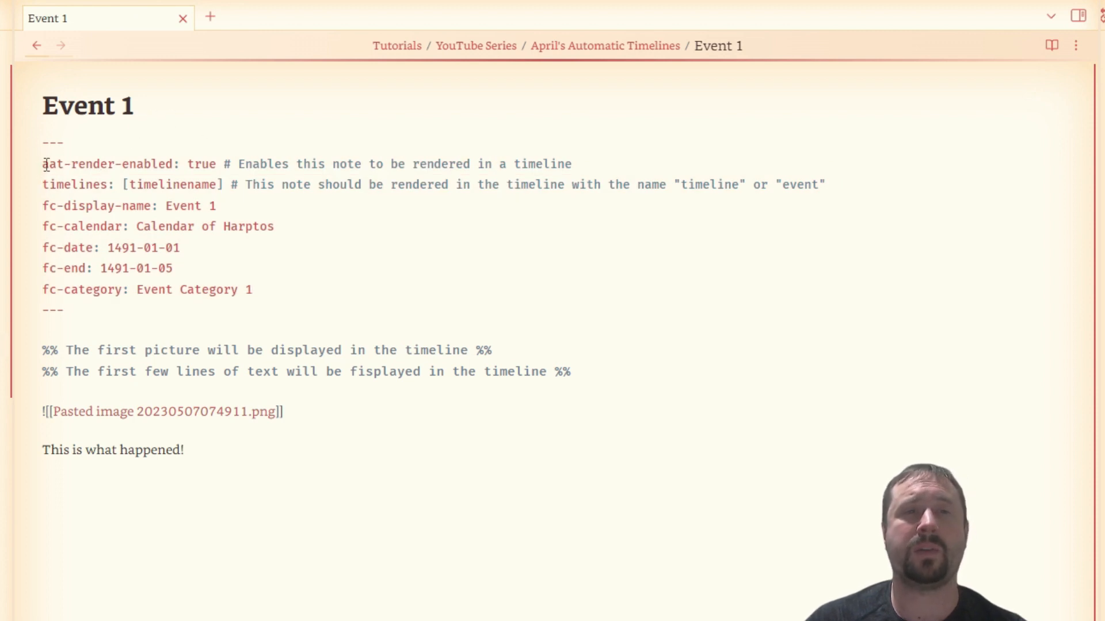
Set the aat-render-enabled key in the Event 1 front matter to false
drag(46, 166, 164, 166)
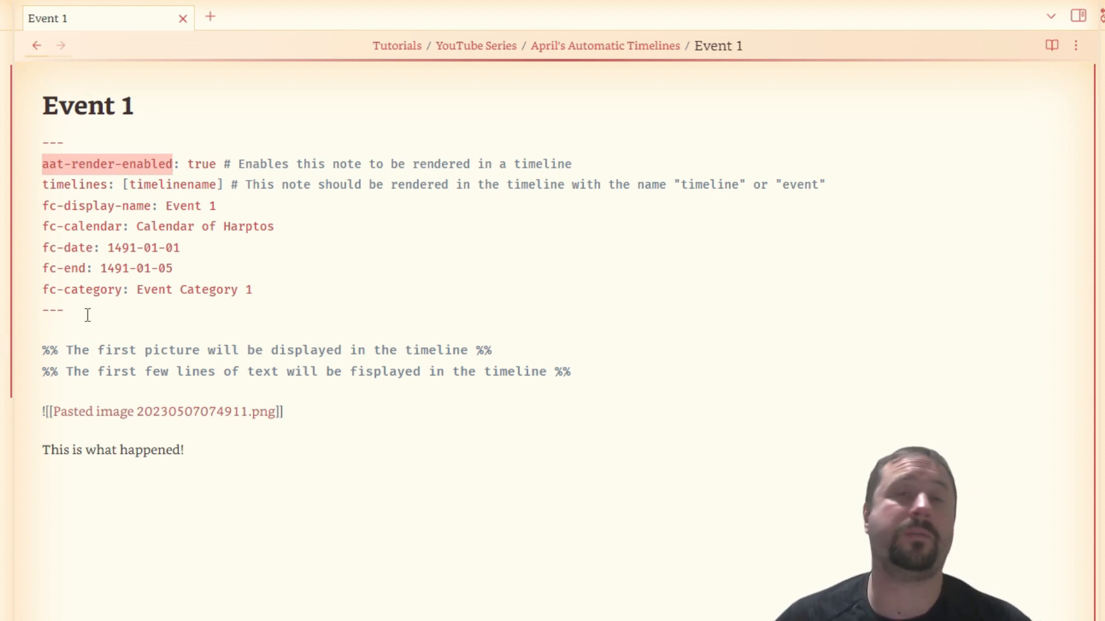
click(378, 291)
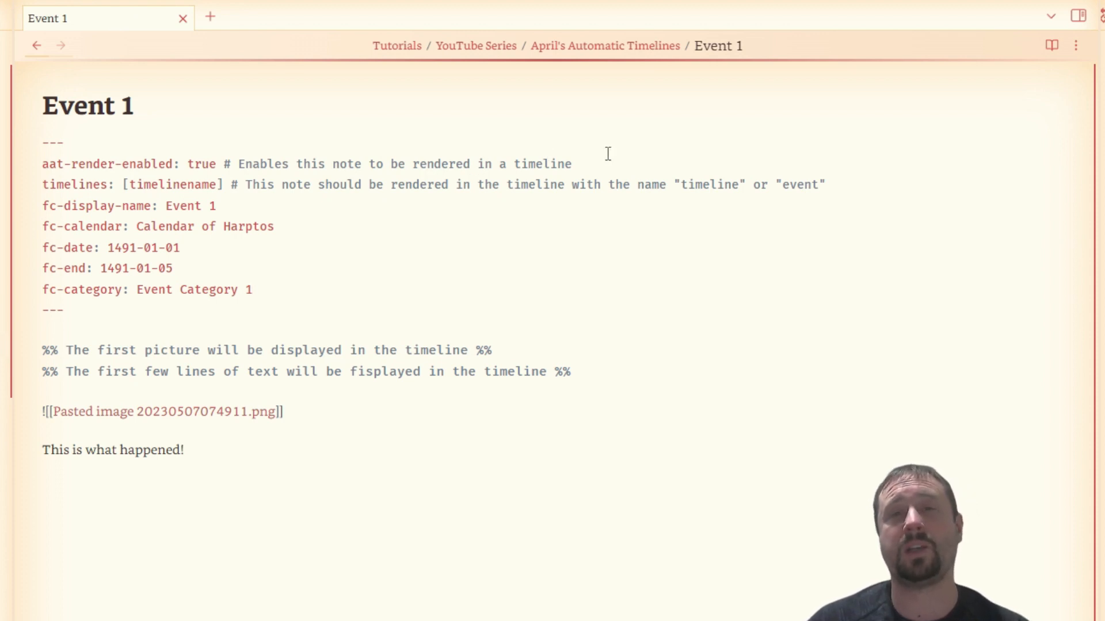
click(42, 164)
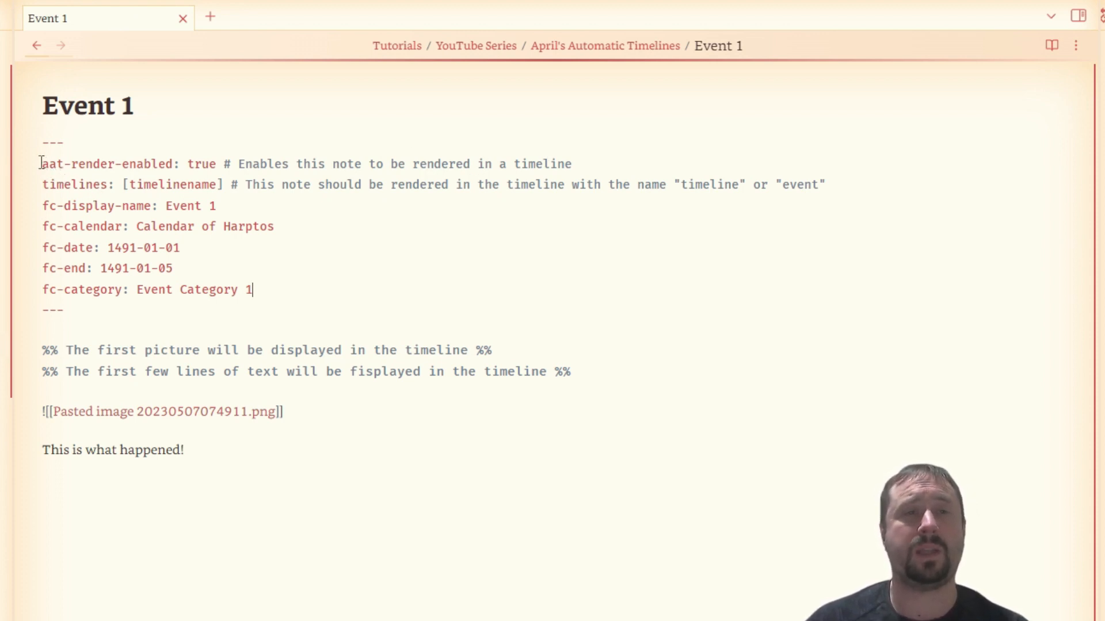
drag(42, 164, 173, 164)
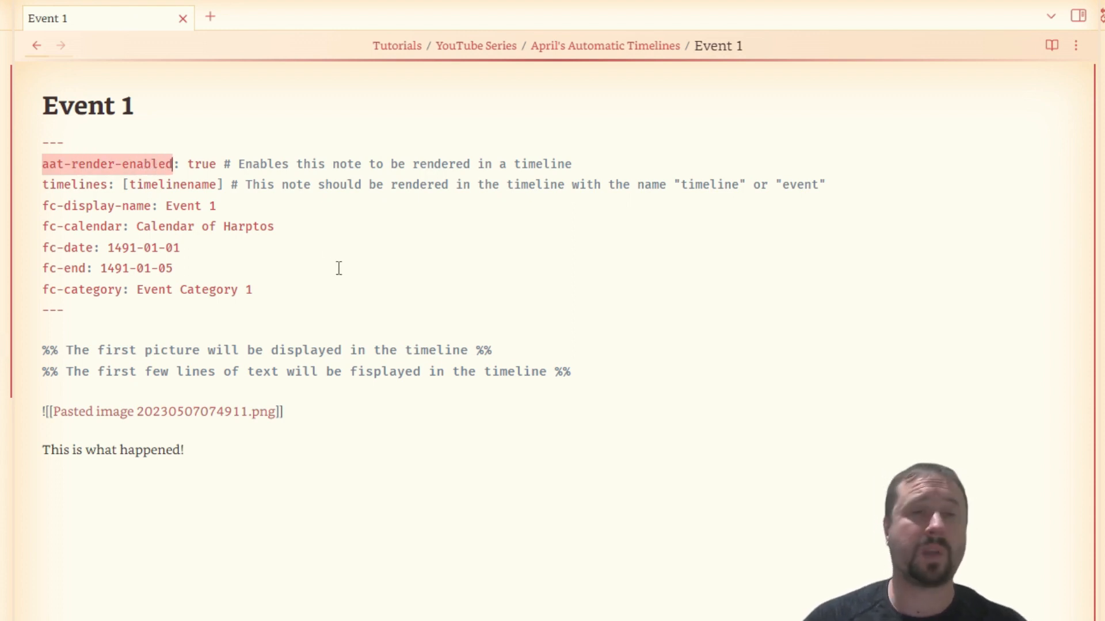
double_click(208, 156)
text(fa)
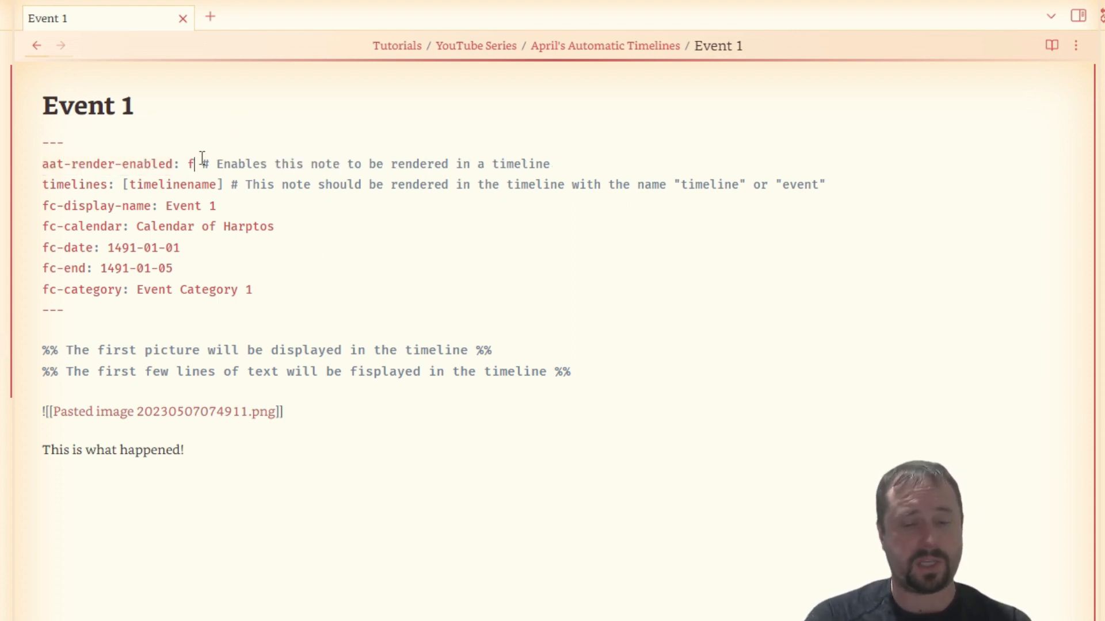
text(lse)
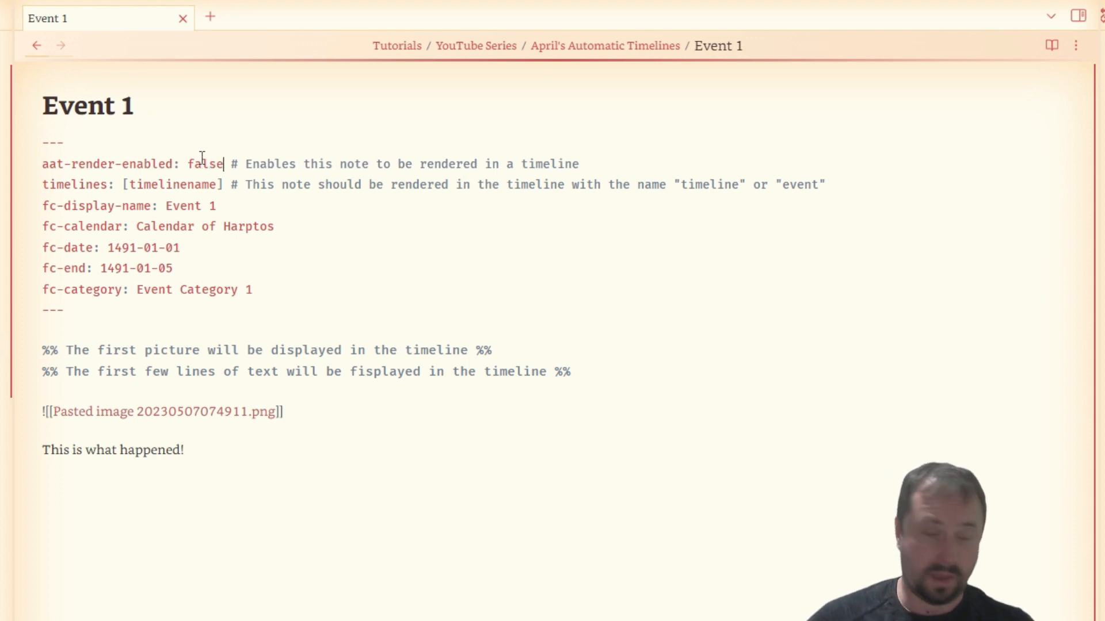
click(344, 255)
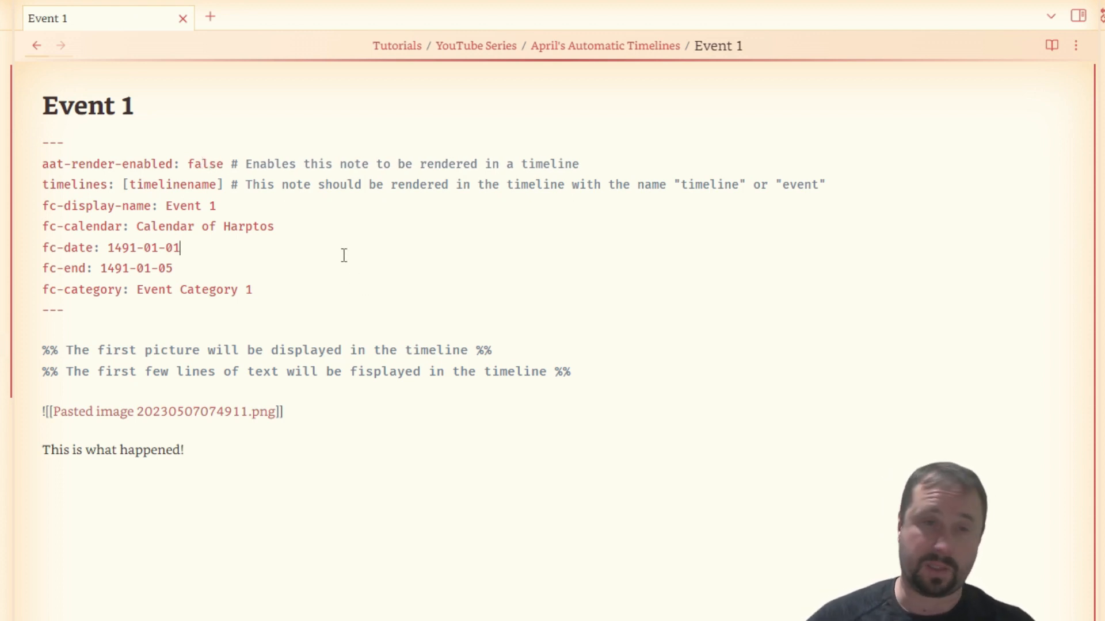
Set the aat-render-enabled key back to true
double_click(199, 166)
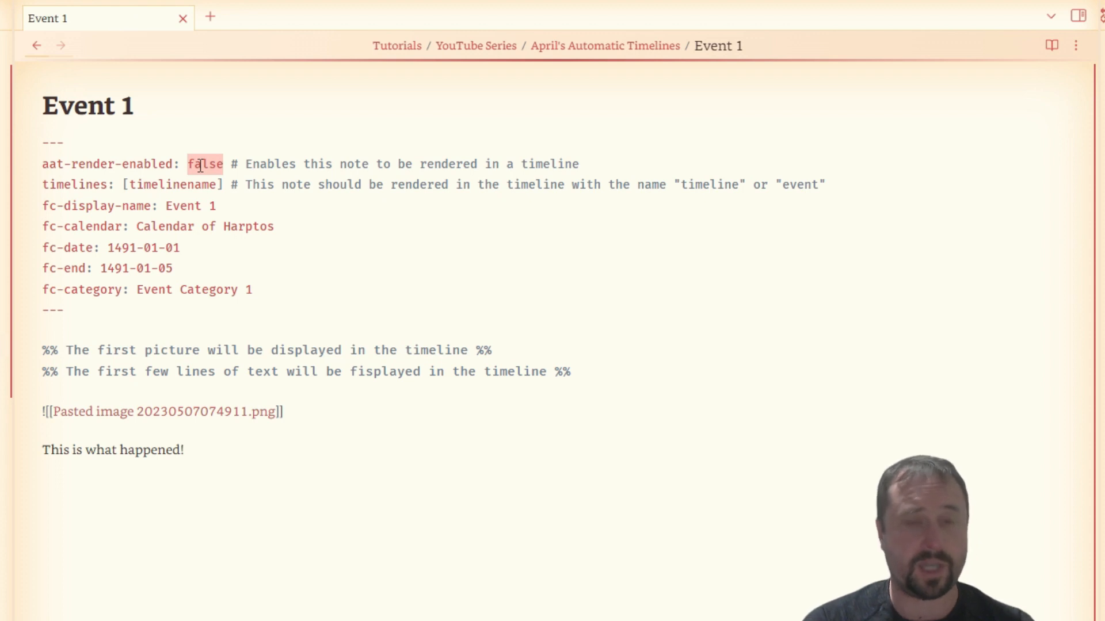
text(true)
click(362, 248)
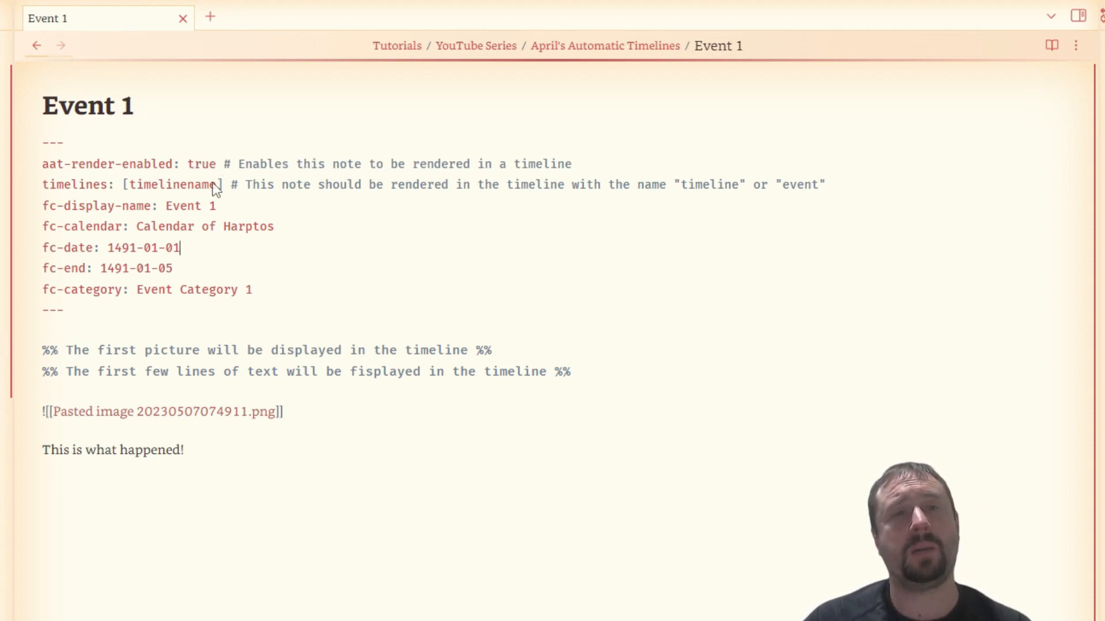
Highlight the timelinename value of the timelines key in the Event 1 front matter
drag(130, 184, 217, 184)
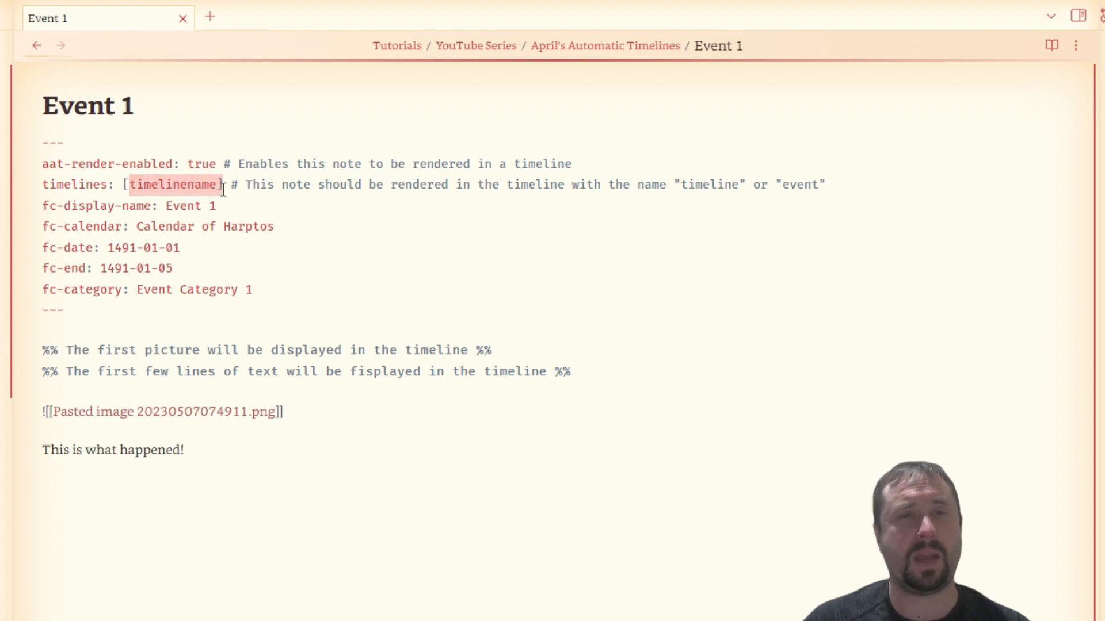
click(176, 184)
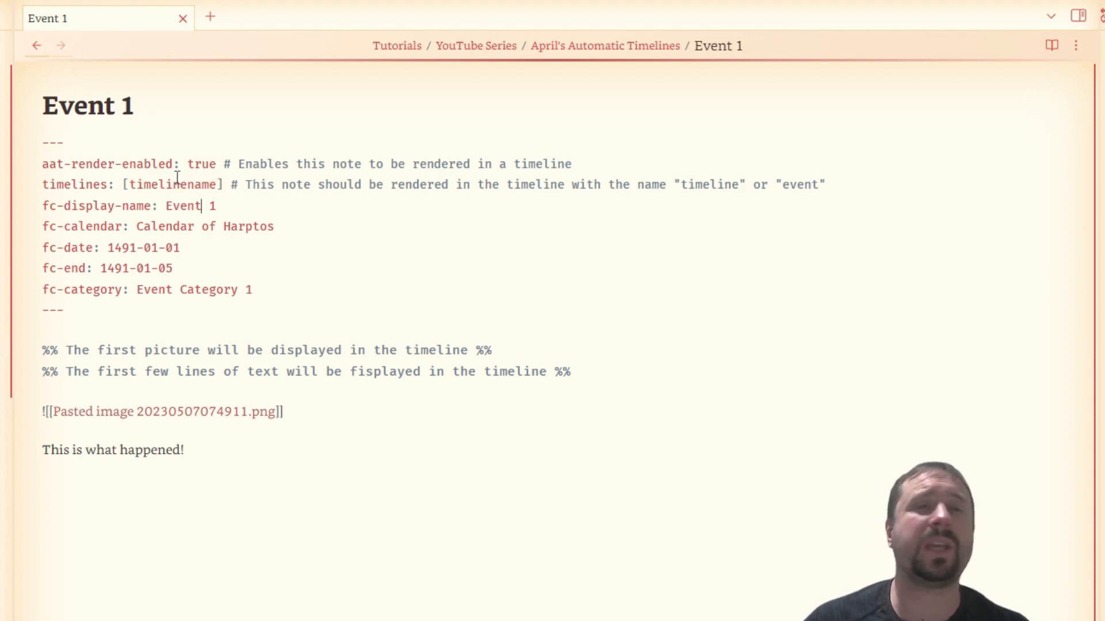
double_click(176, 184)
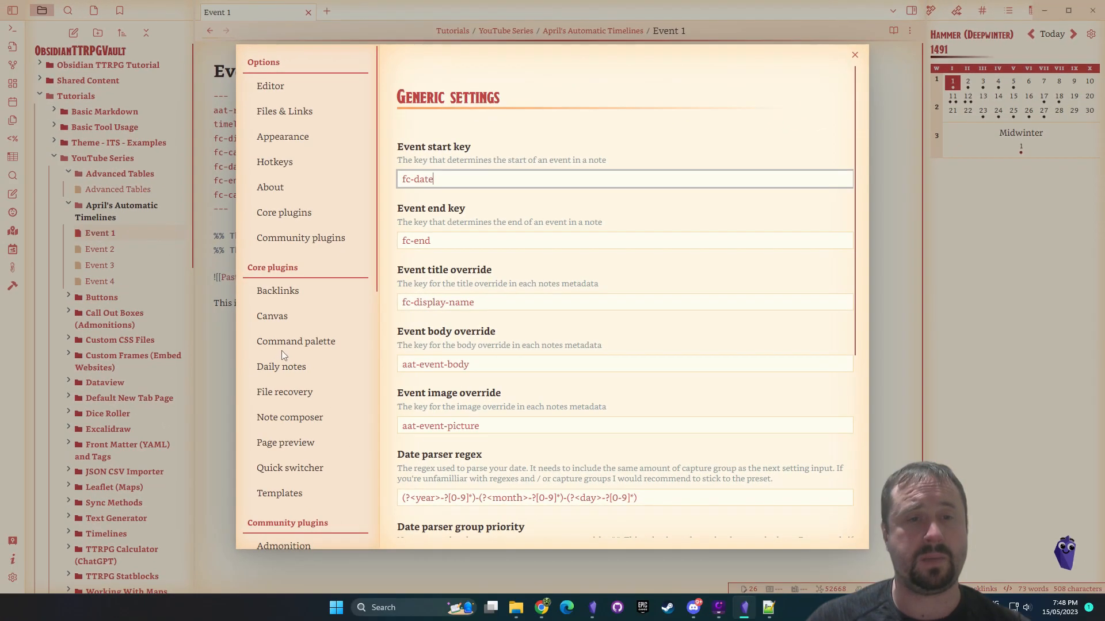
Open the April's Automatic Timelines page in the community plugins browser from the settings
scroll(182, 473, down, 6)
scroll(303, 294, up, 5)
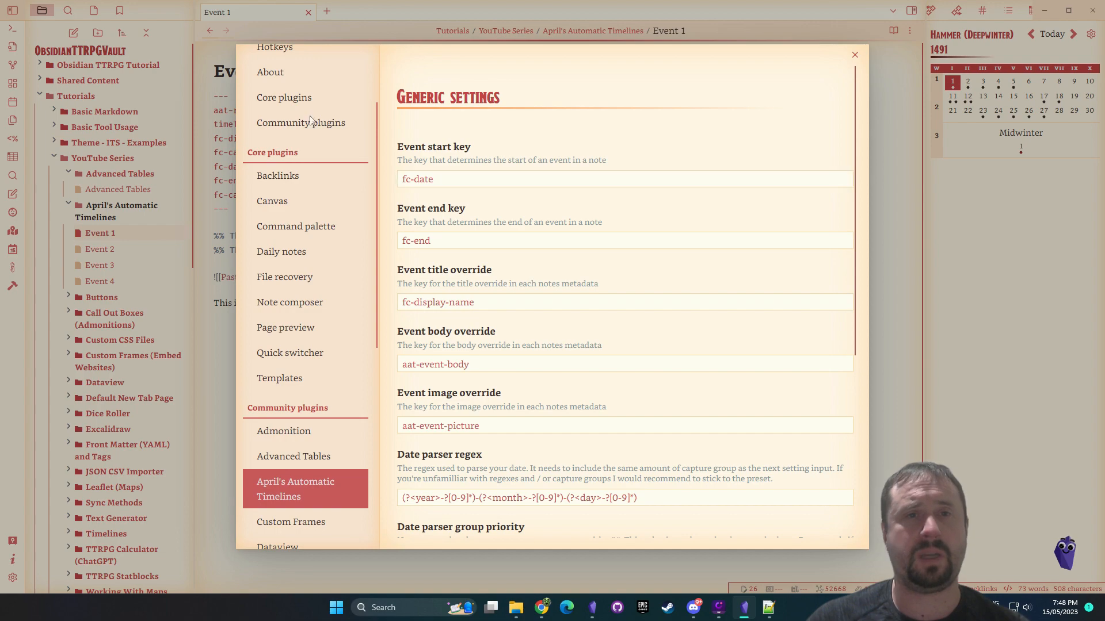
click(300, 122)
scroll(555, 345, down, 2)
click(615, 307)
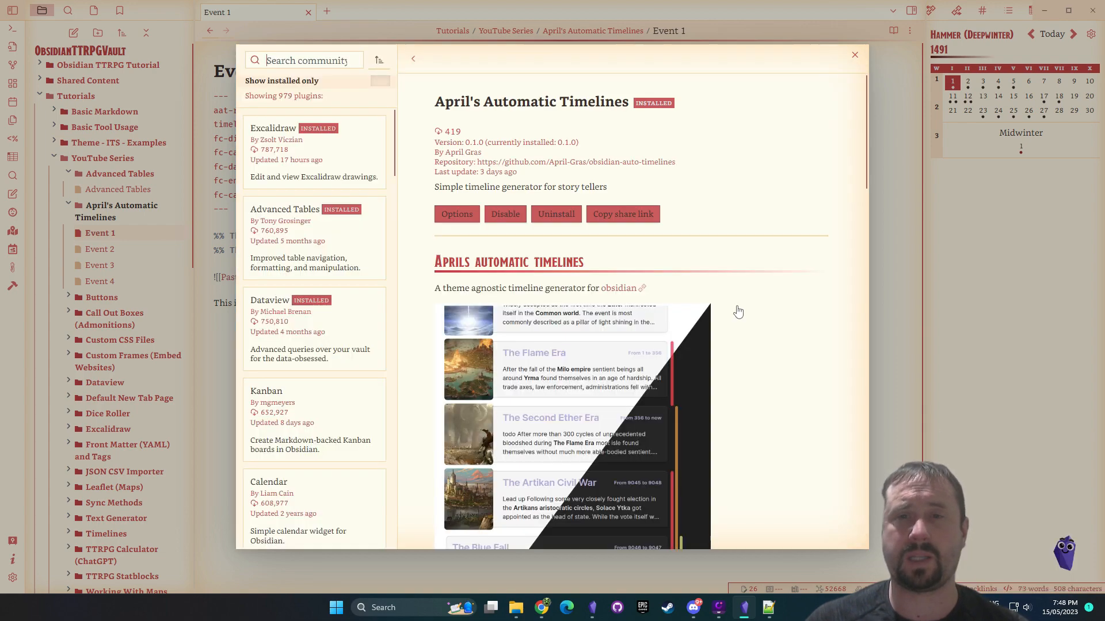
Examine the timelines key example with the names timeline and event in the How to use instructions, and close the settings
scroll(726, 265, down, 10)
scroll(744, 268, up, 3)
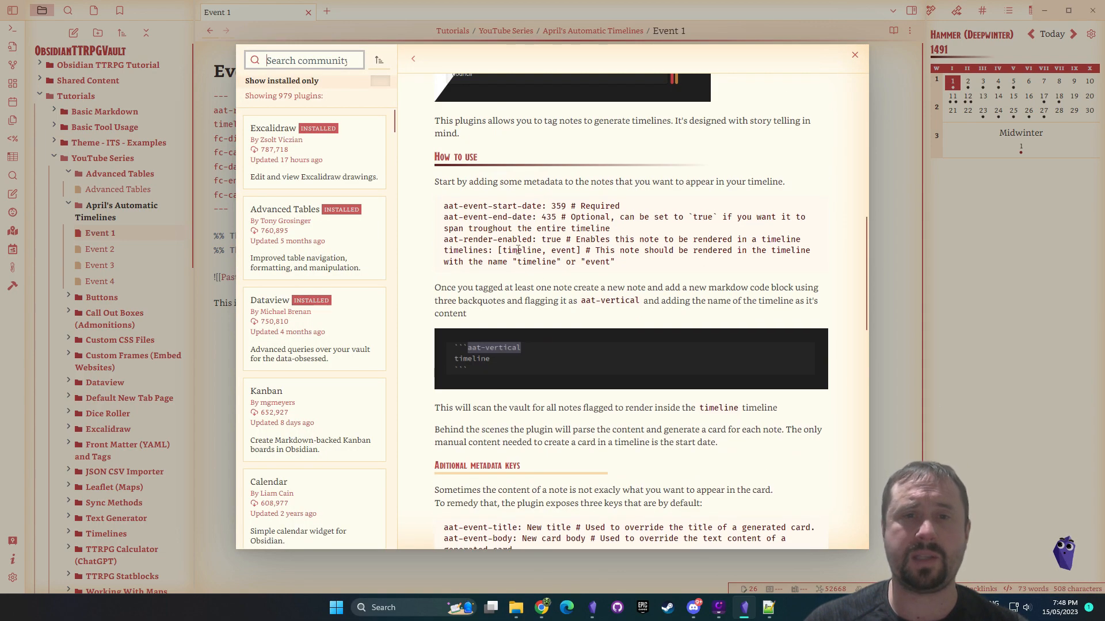
drag(584, 250, 527, 250)
click(554, 255)
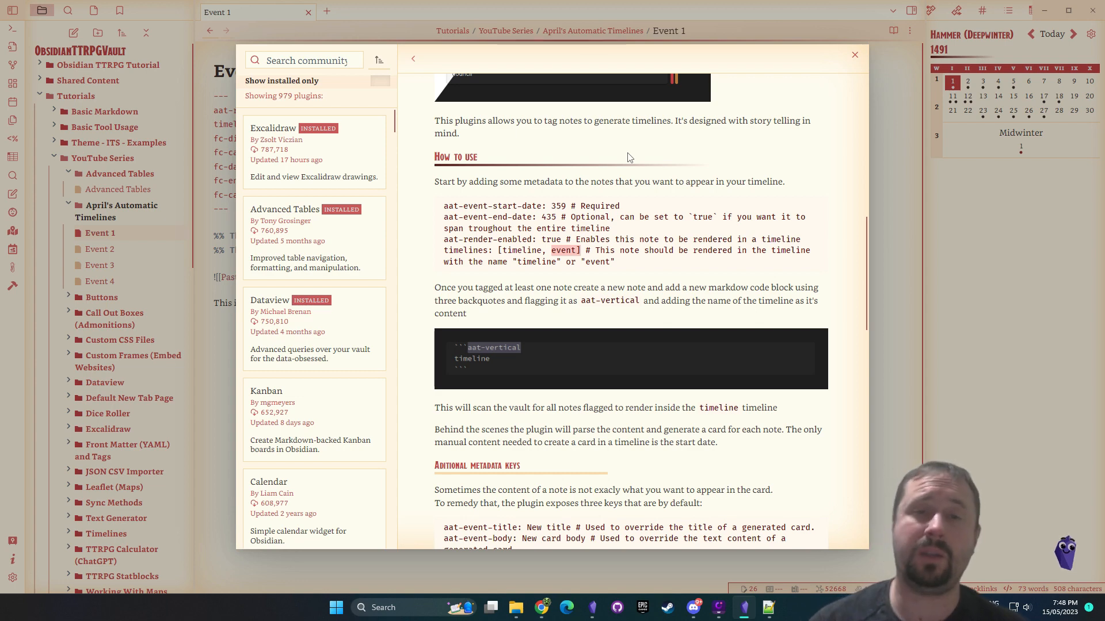
double_click(521, 251)
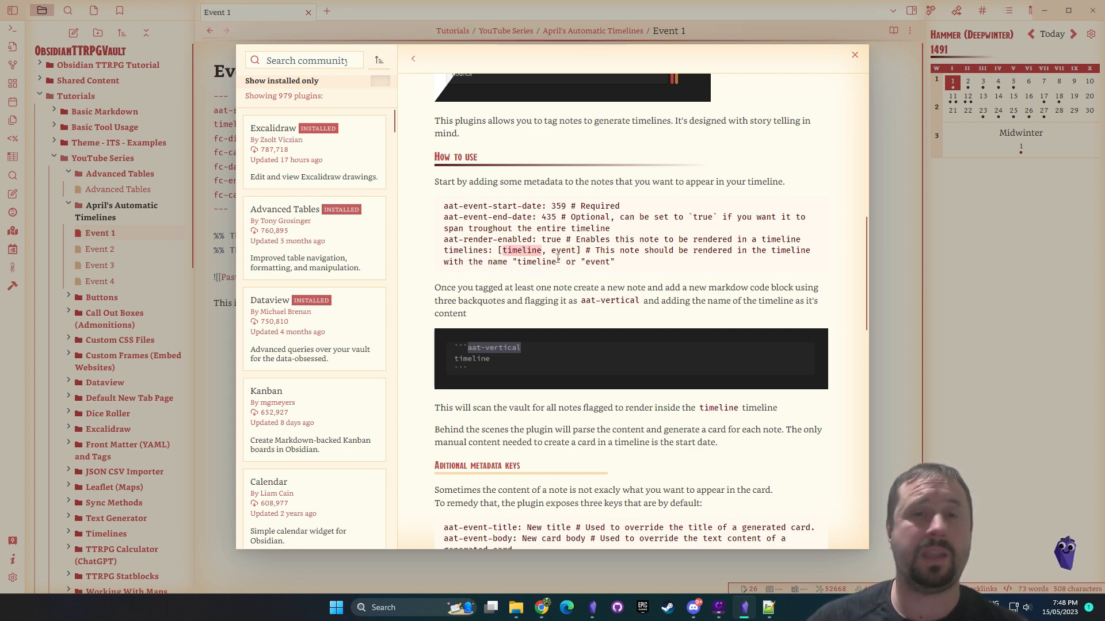
double_click(562, 250)
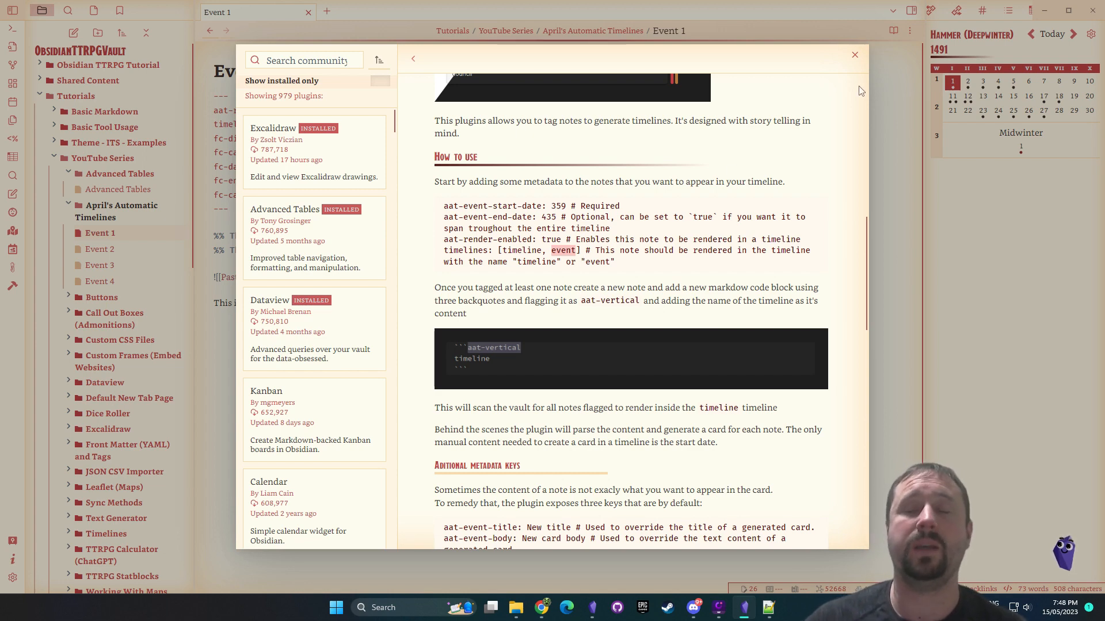
click(855, 55)
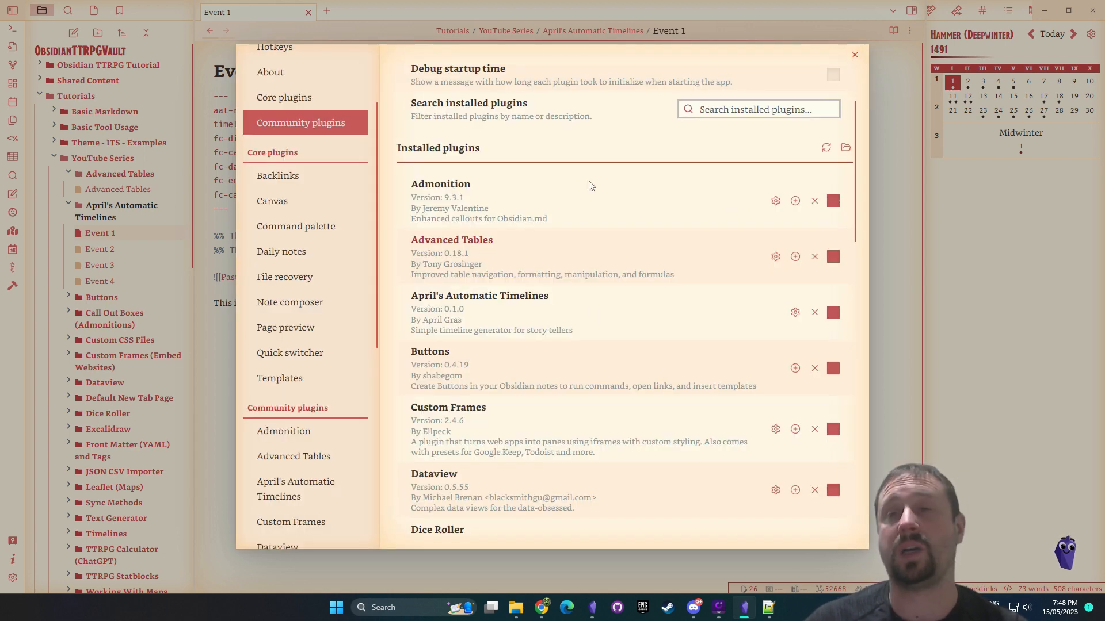
click(907, 188)
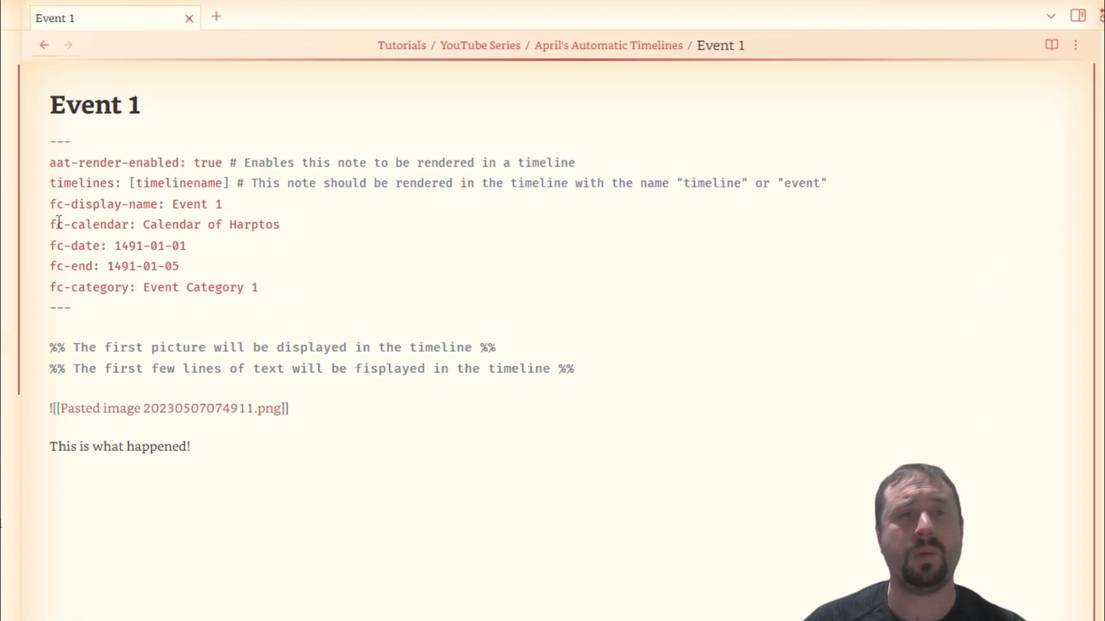
Check how fc-display-name titles the Event 1 card in the rendered April's Automatic Timelines note, and return to the Event 1 note
drag(226, 205, 35, 207)
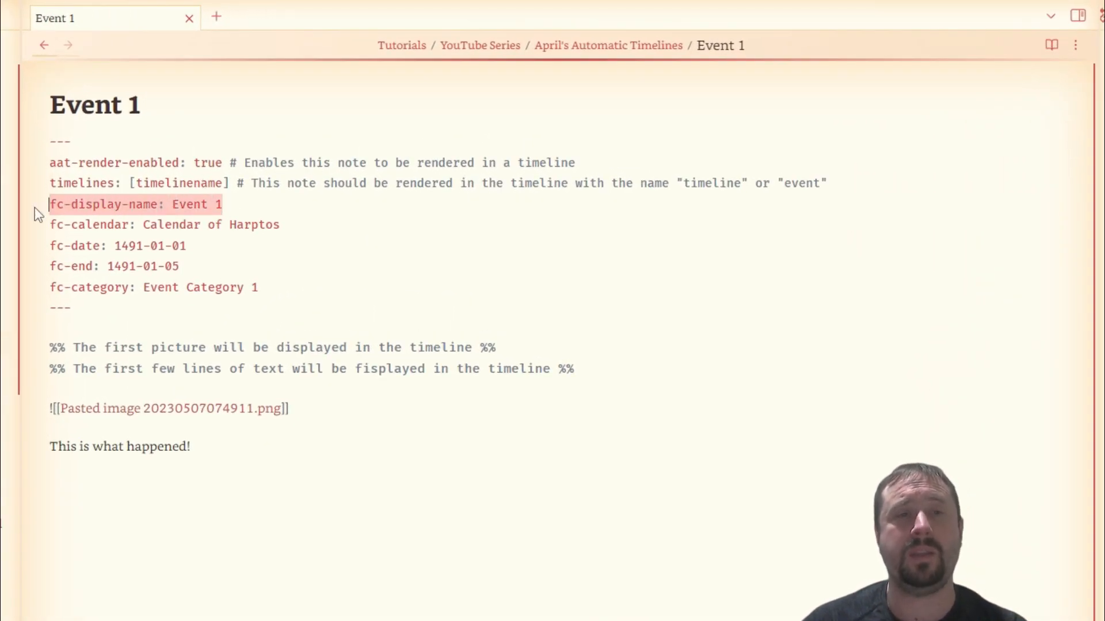
click(346, 222)
click(7, 310)
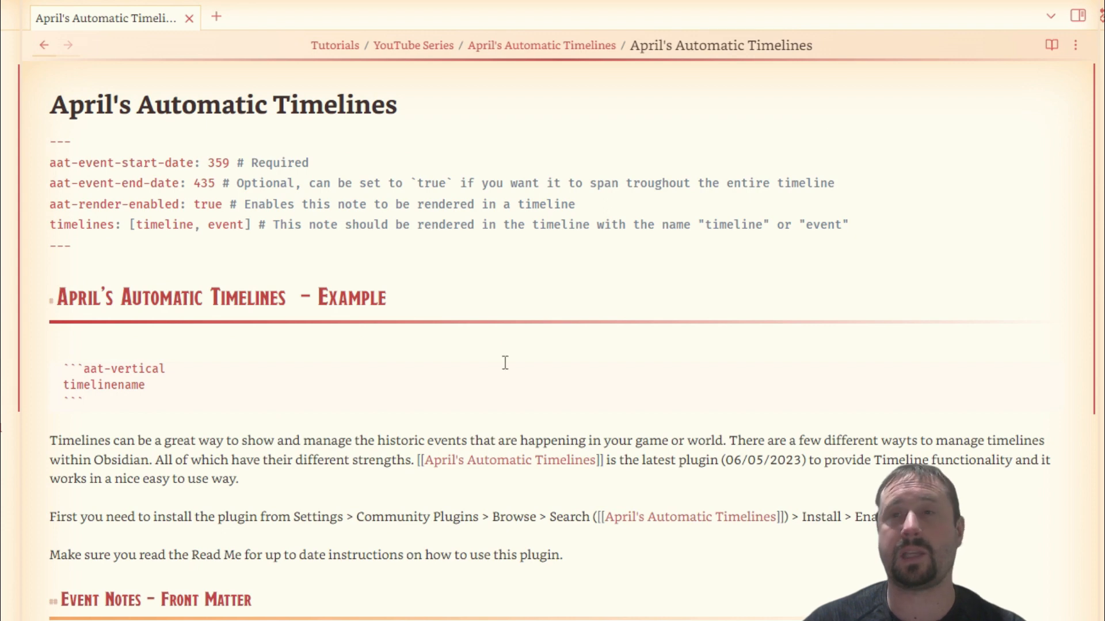
click(1052, 46)
mouse_move(213, 216)
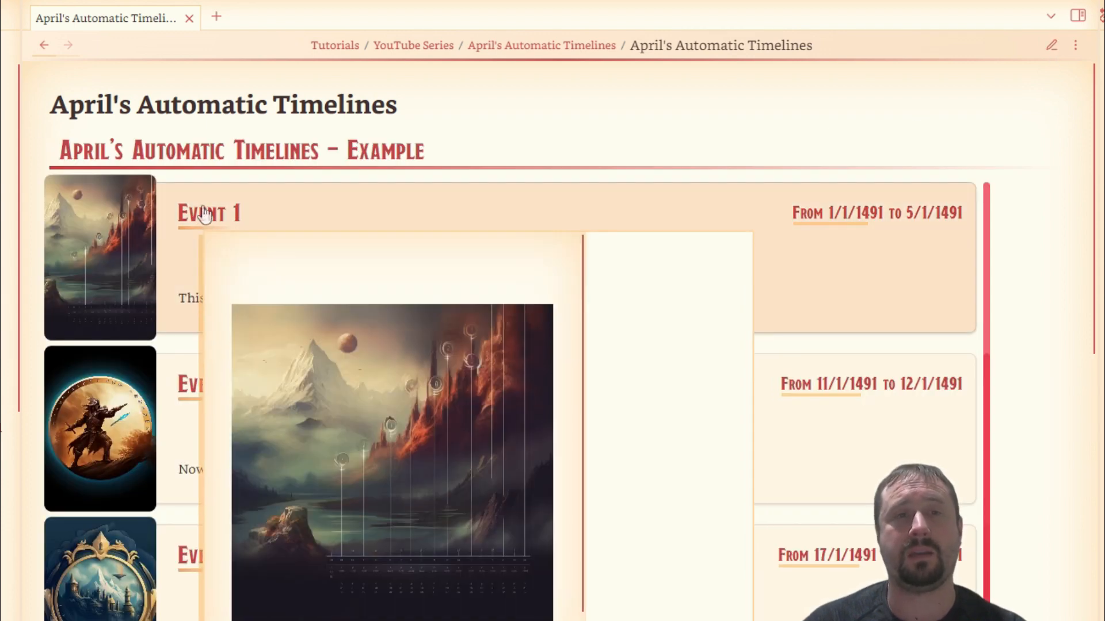
click(44, 45)
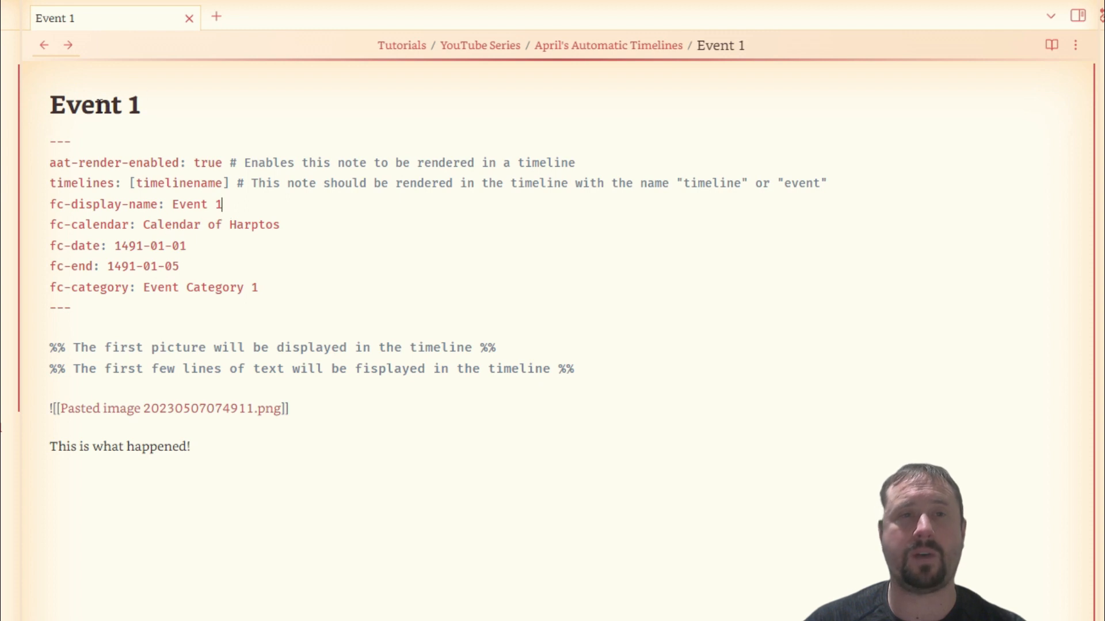
Rename the Event 1 note as File Event 1, keeping its fc-display-name key as Event 1
drag(243, 198, 8, 209)
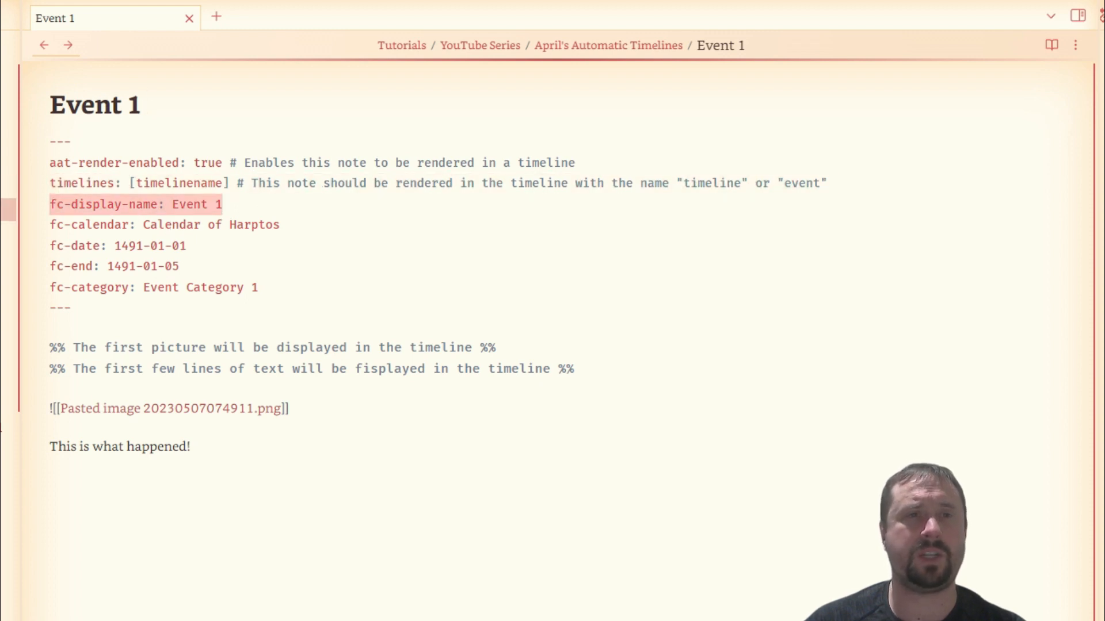
click(155, 118)
scroll(157, 117, down, 1)
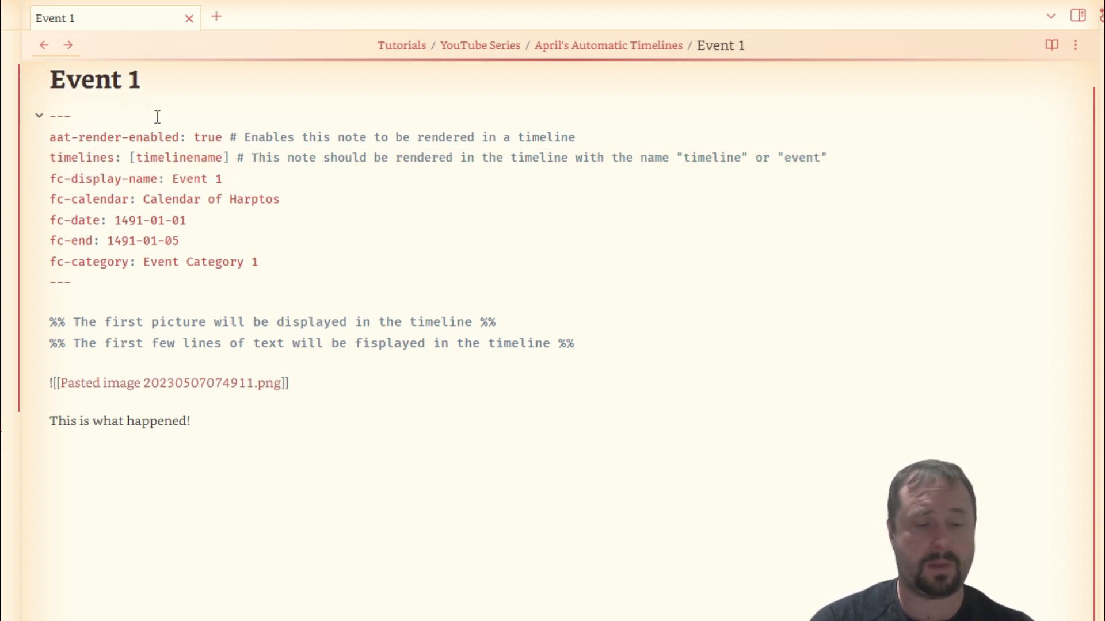
text(File)
click(299, 183)
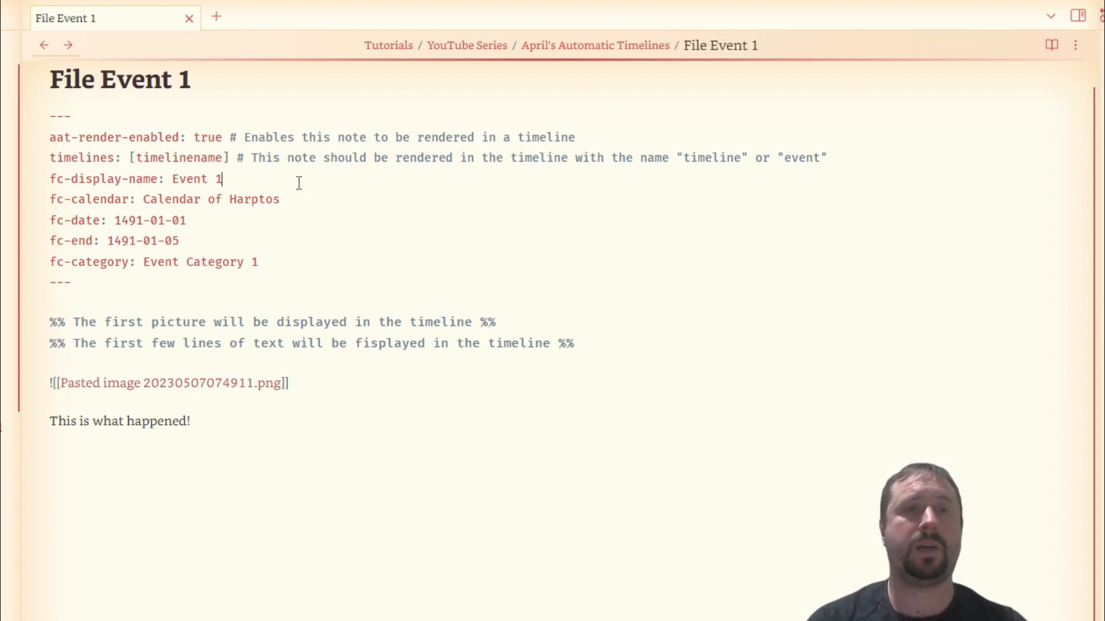
Delete the fc-display-name line from the File Event 1 front matter
key(shift+Home)
key(BackSpace)
key(BackSpace)
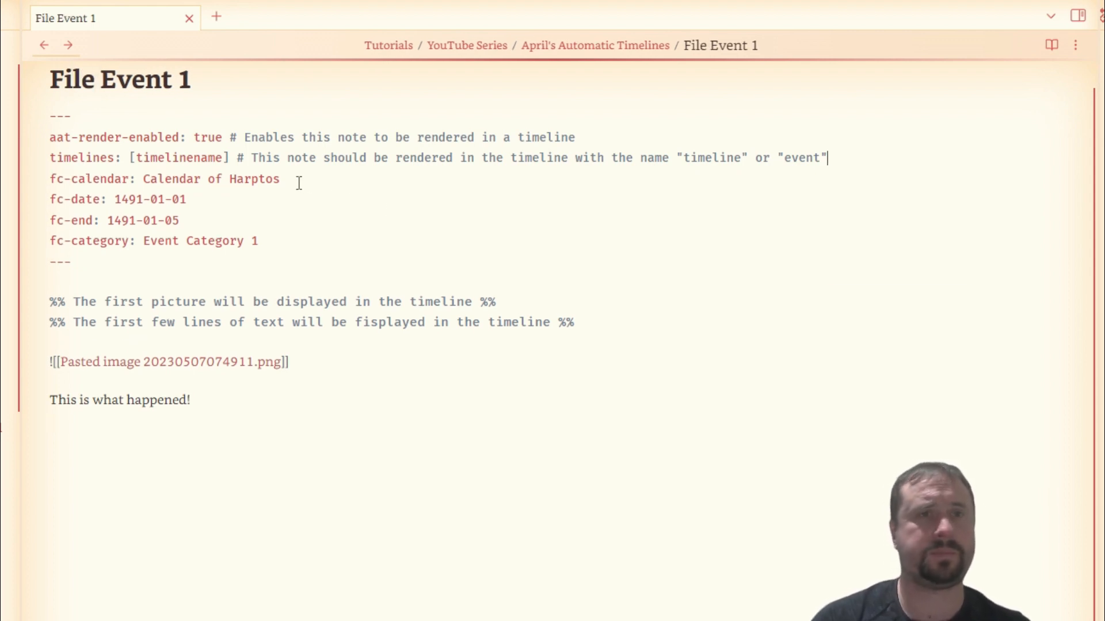
Check the first card's title in the rendered timeline, and restore the fc-display-name: Event 1 line in the File Event 1 note
click(467, 417)
click(46, 43)
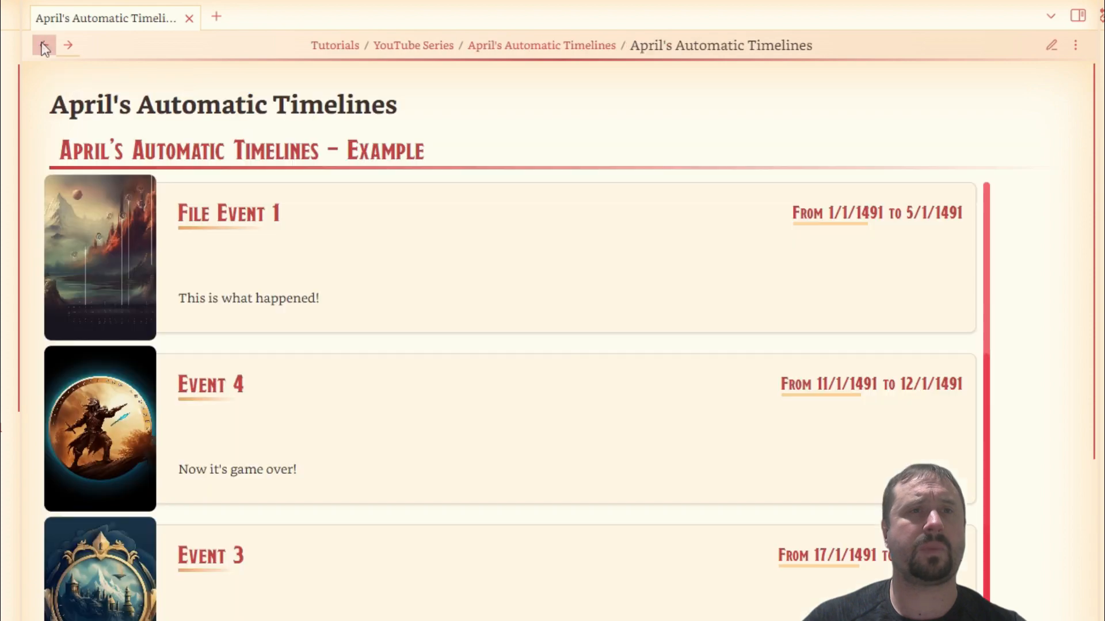
mouse_move(243, 195)
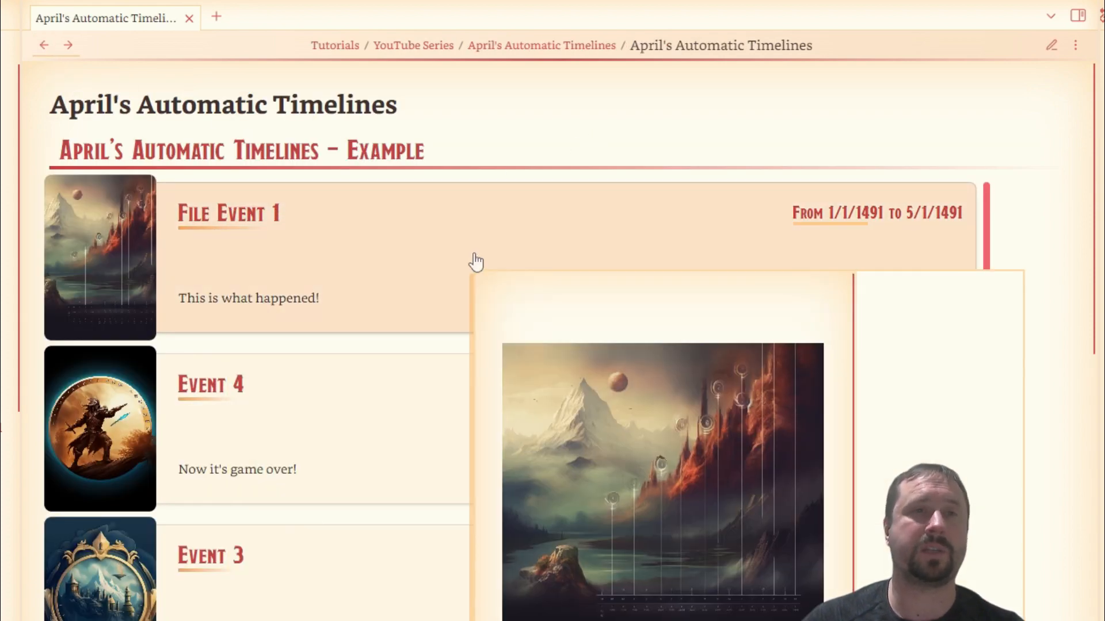
click(68, 44)
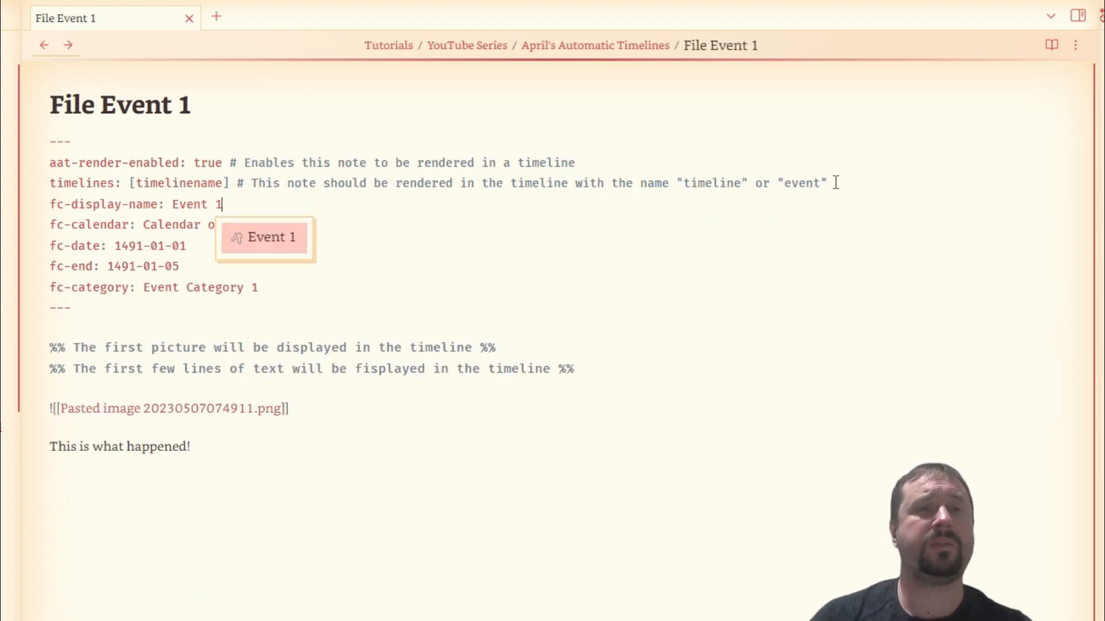
click(656, 245)
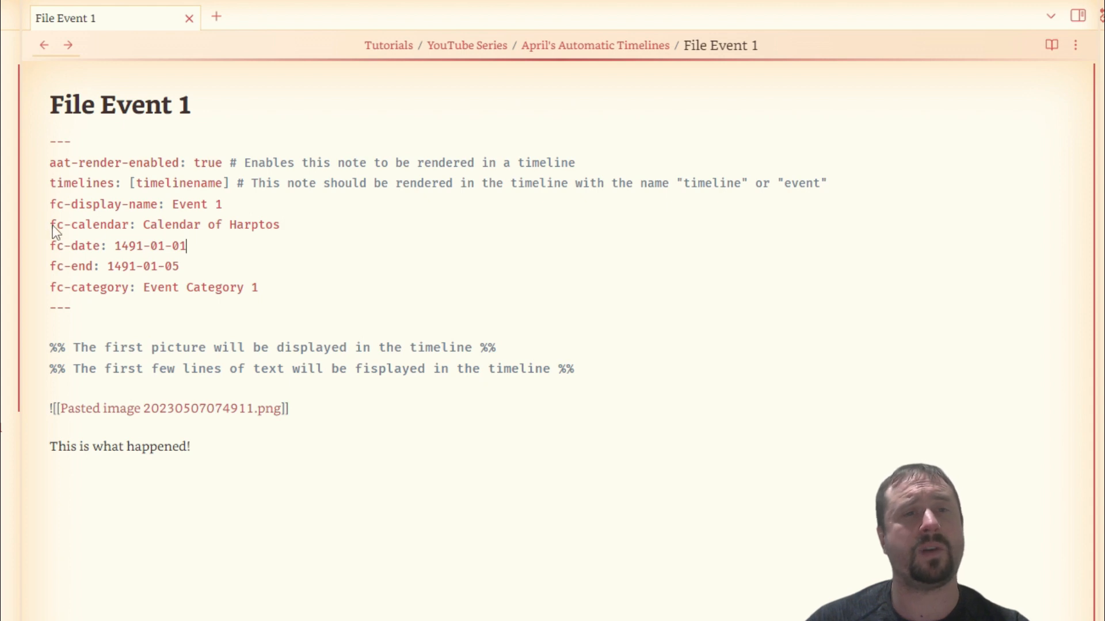
Highlight the fc-calendar key and its value Calendar of Harptos in the File Event 1 front matter
drag(131, 223, 25, 232)
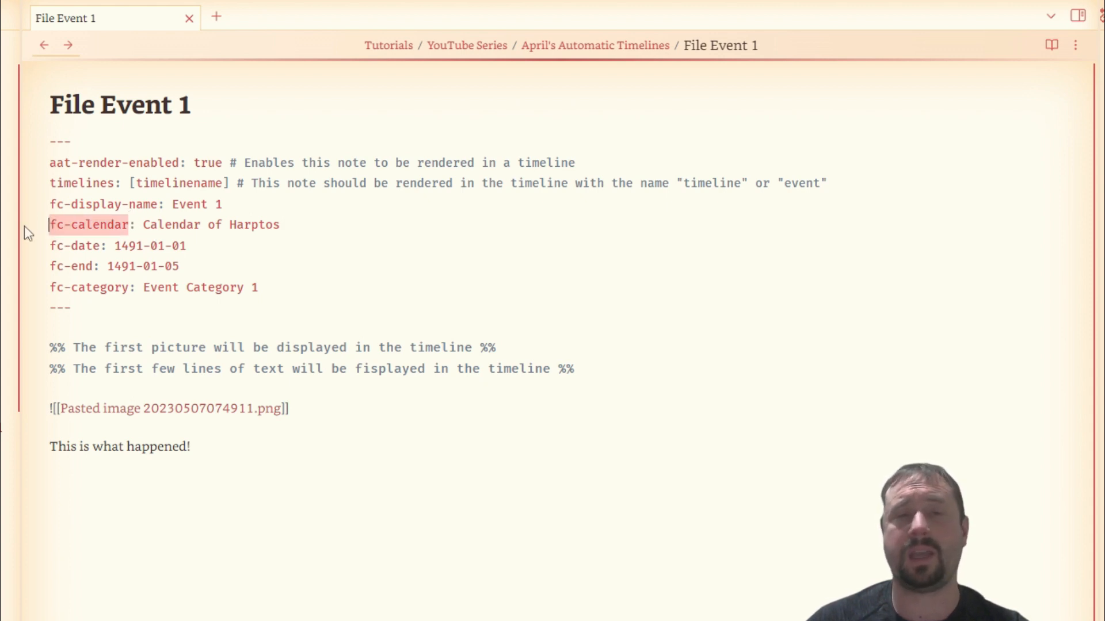
click(300, 225)
drag(300, 225, 142, 225)
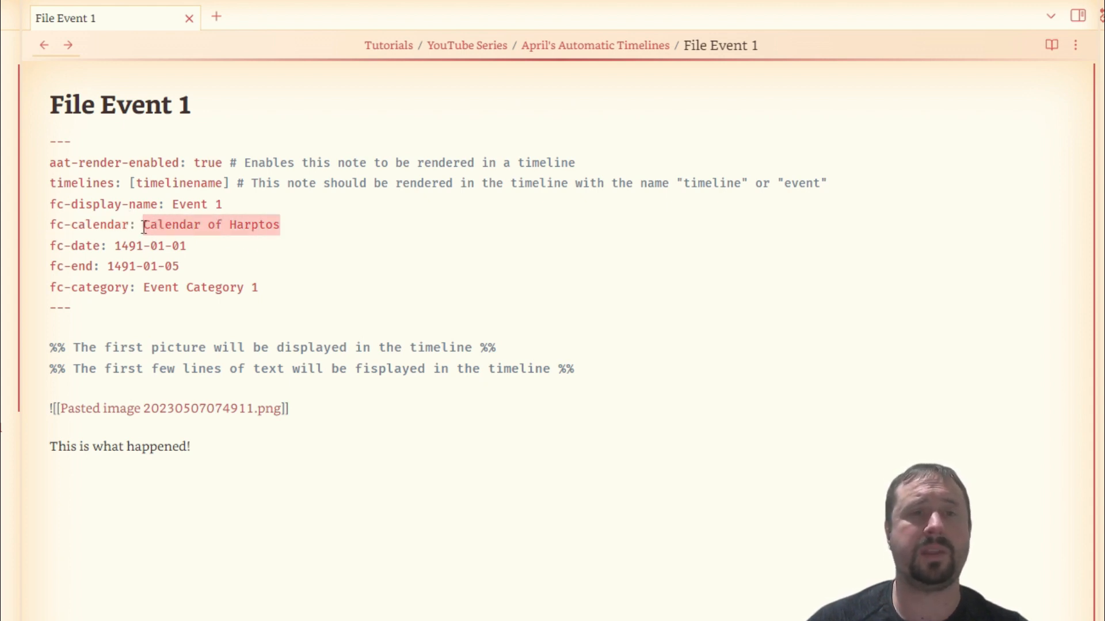
click(412, 232)
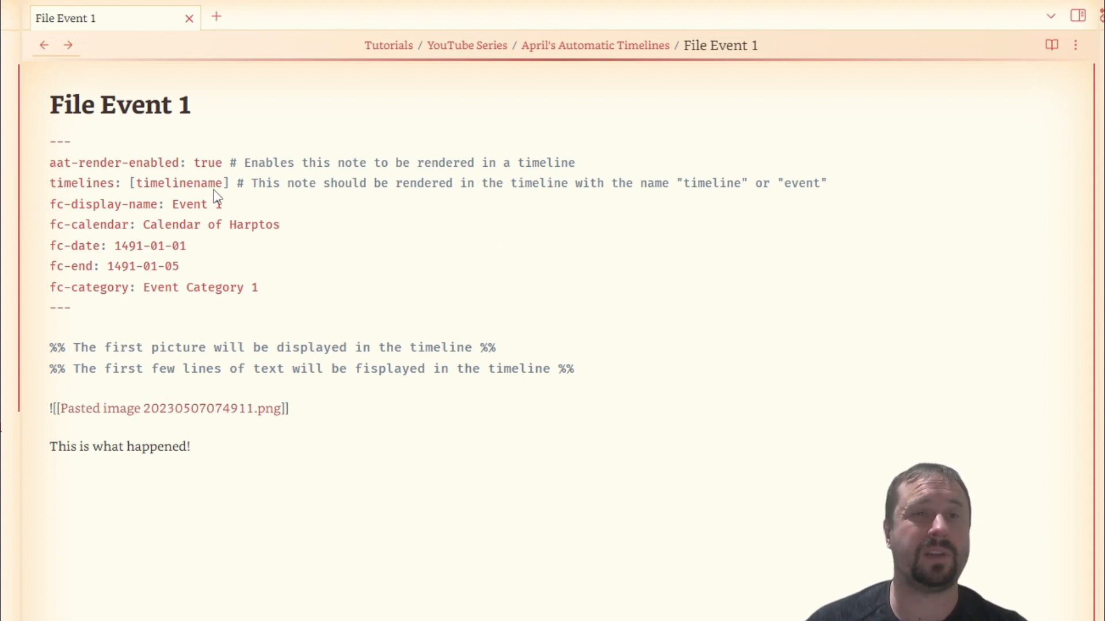
drag(295, 224, 42, 220)
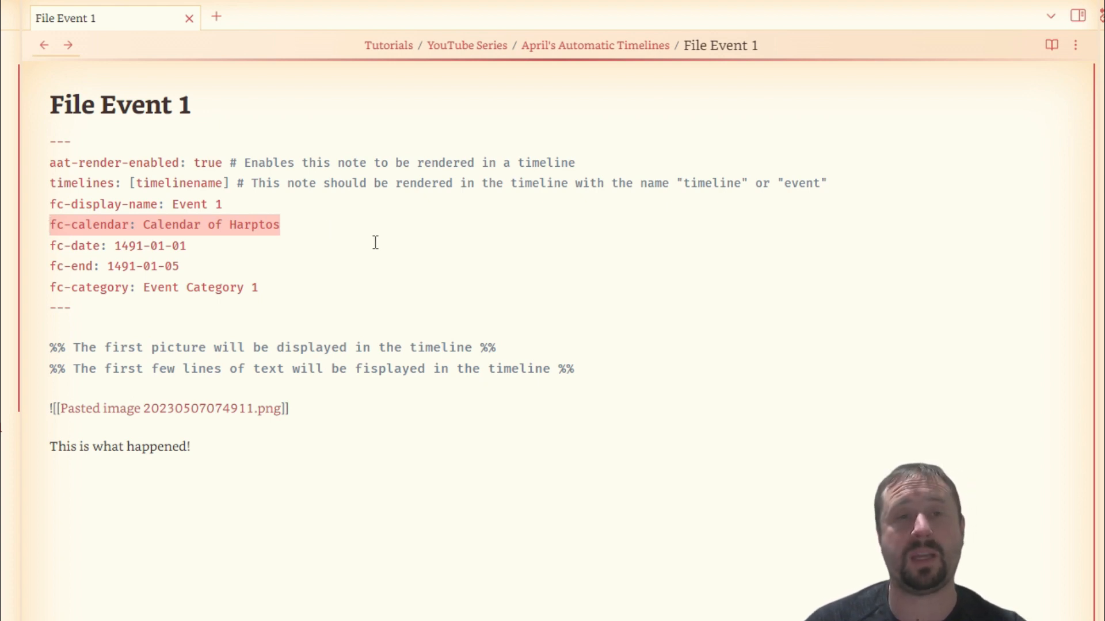
click(245, 250)
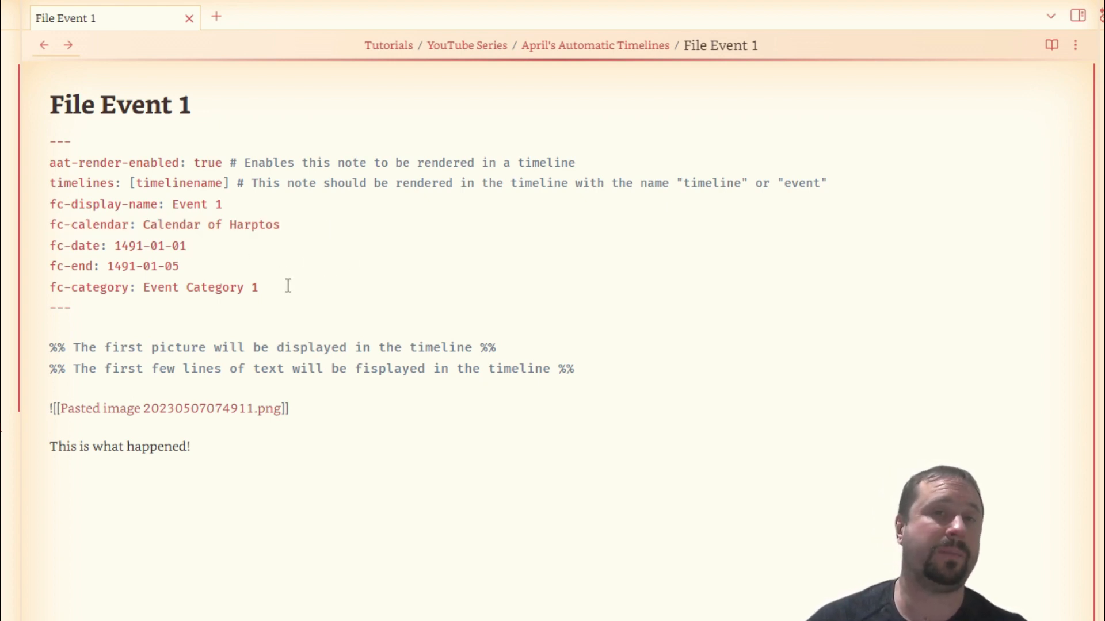
Highlight the fc-date and fc-end lines that give the event's start and end in the front matter
drag(190, 244, 56, 240)
drag(181, 268, 35, 253)
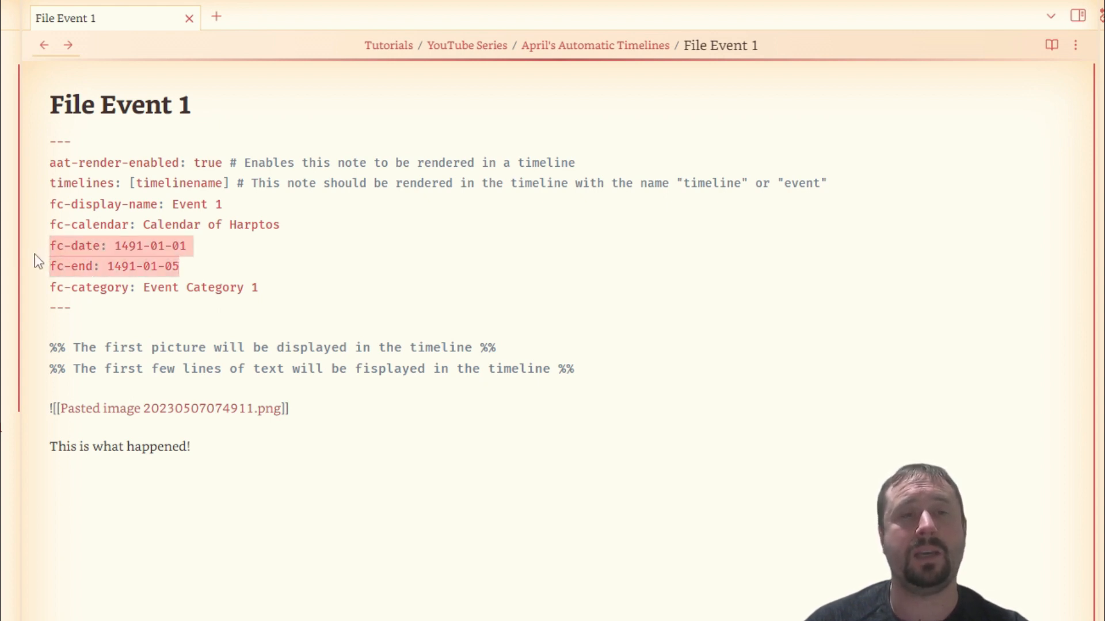
click(264, 255)
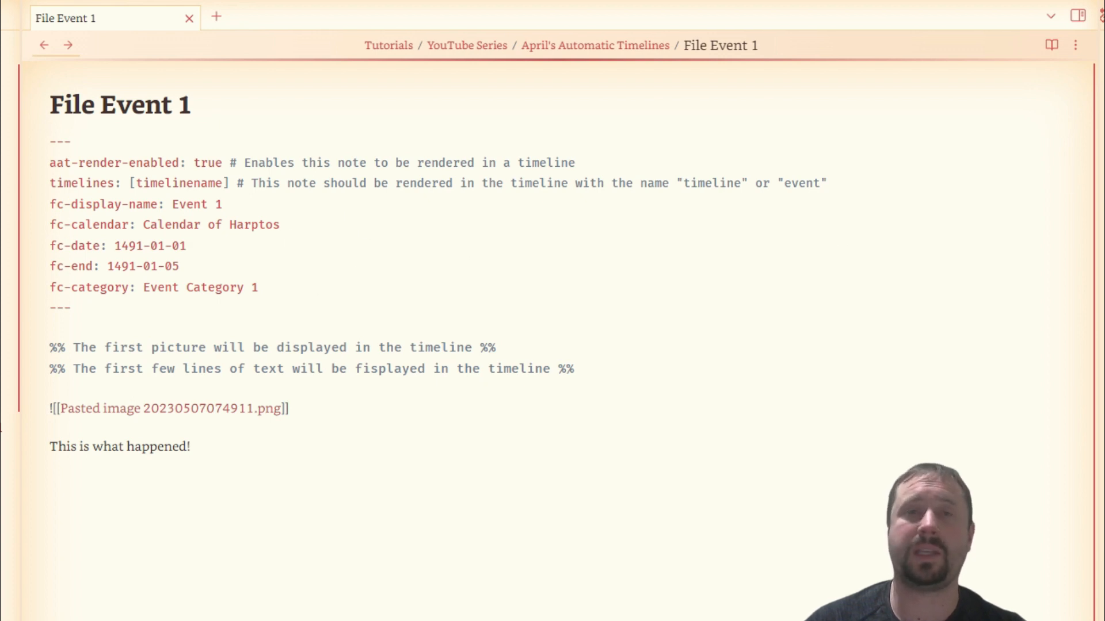
drag(181, 266, 17, 246)
click(188, 263)
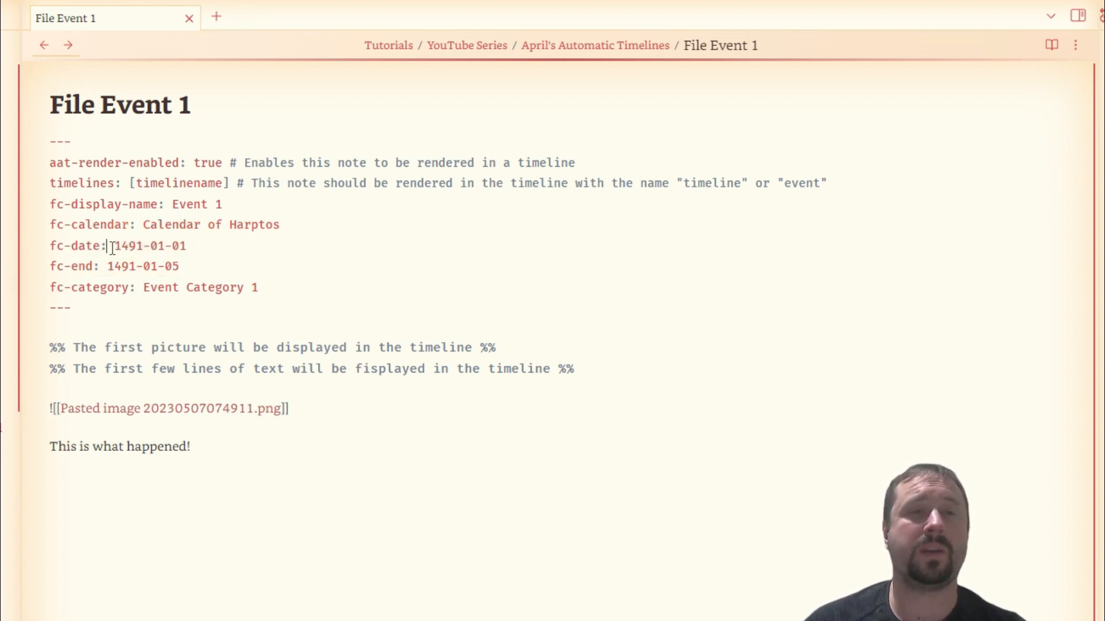
drag(115, 246, 187, 245)
click(196, 244)
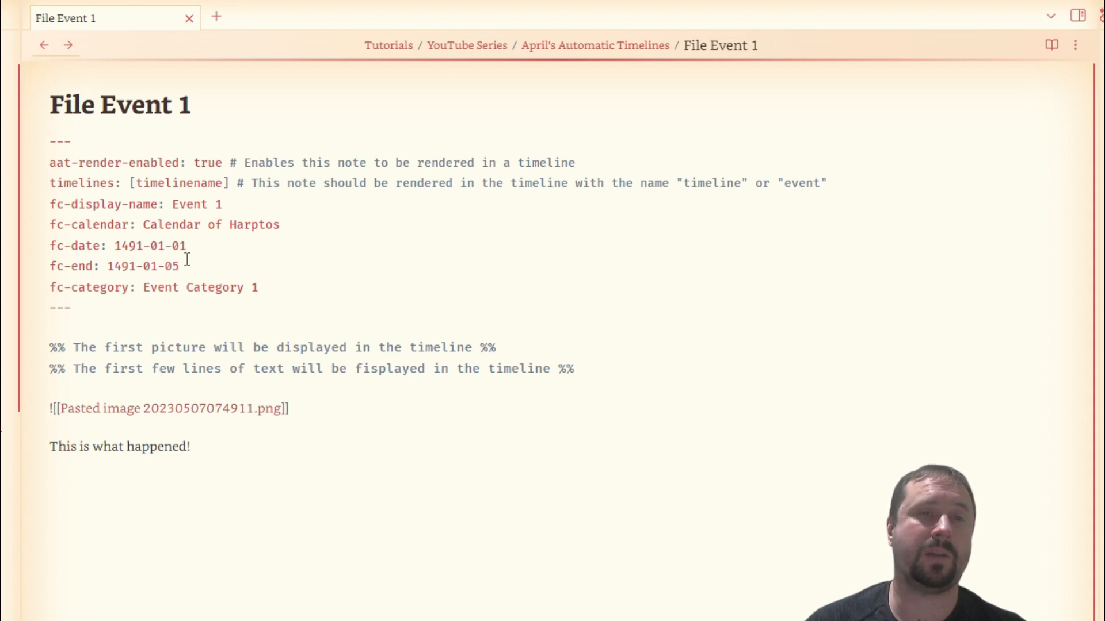
drag(187, 260, 50, 227)
click(308, 271)
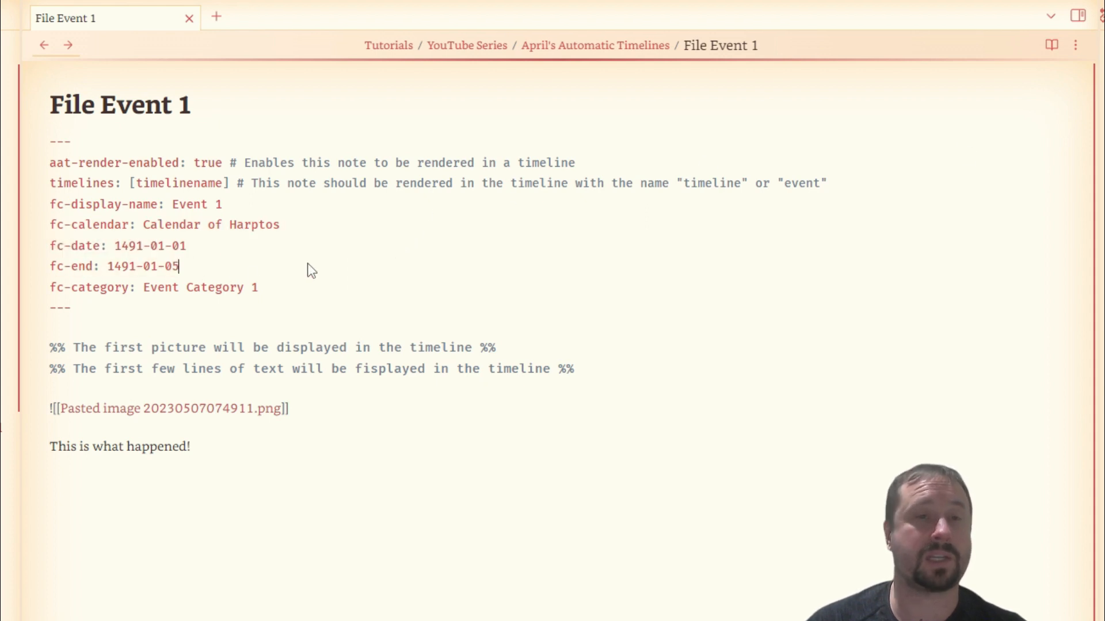
Highlight the fc-category line, and point out the aat-render-enabled, timelines, fc-date and fc-end keys that feed the timeline
drag(305, 295, 20, 291)
click(295, 294)
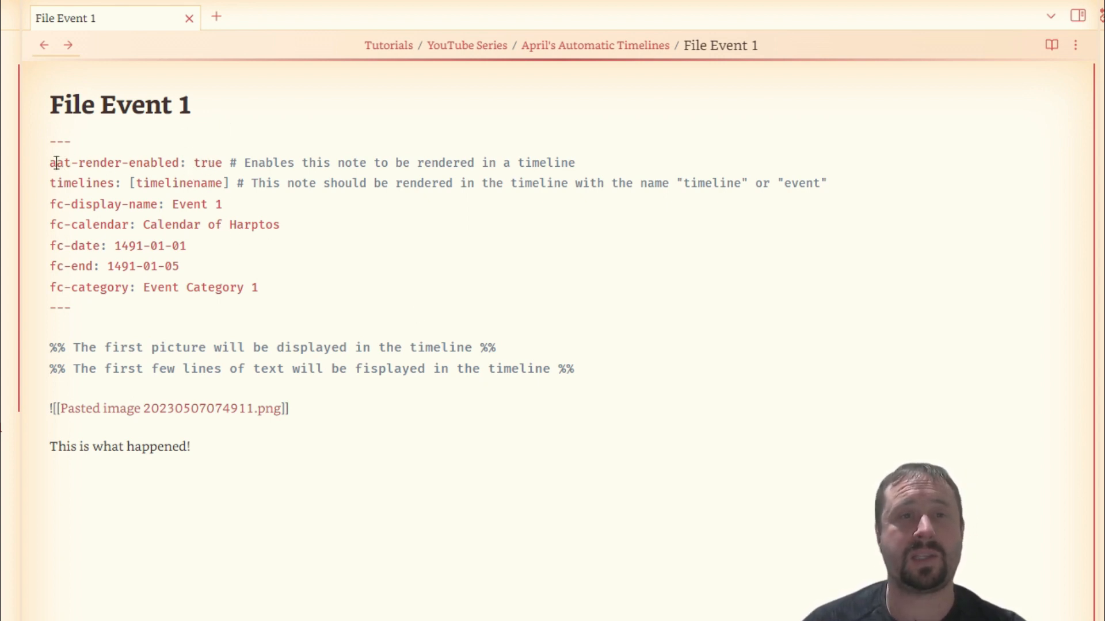
drag(56, 163, 222, 163)
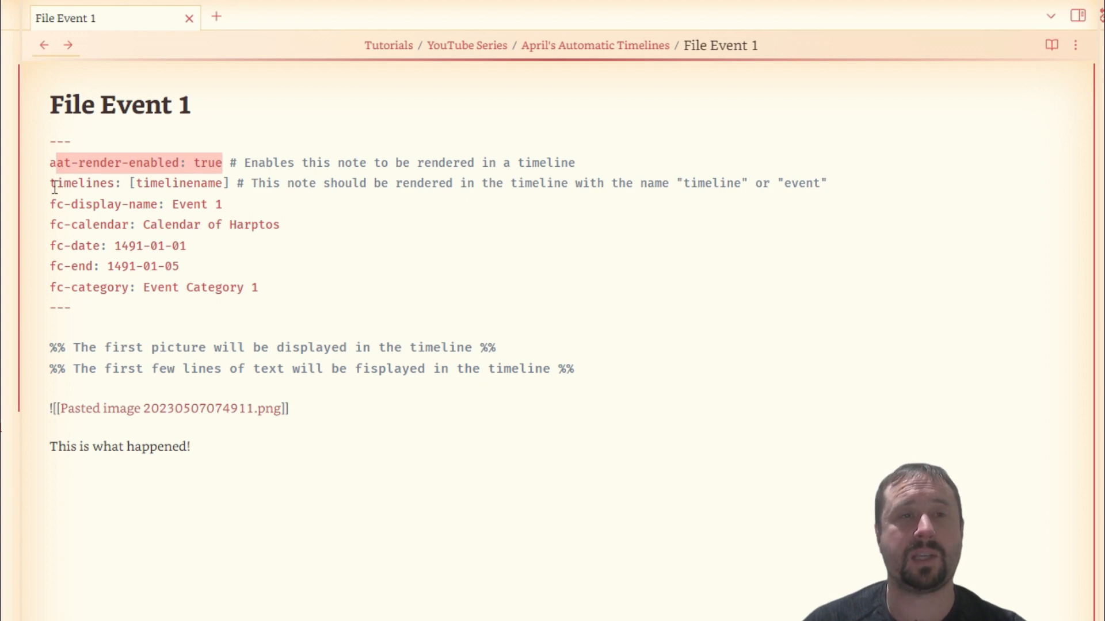
drag(56, 185, 234, 190)
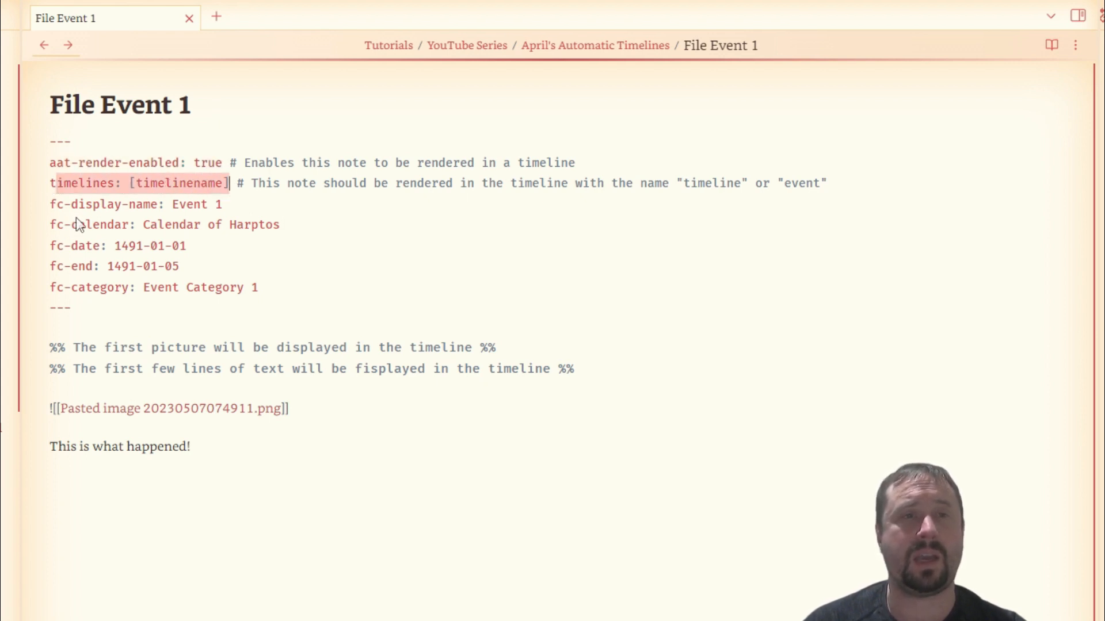
drag(71, 246, 209, 269)
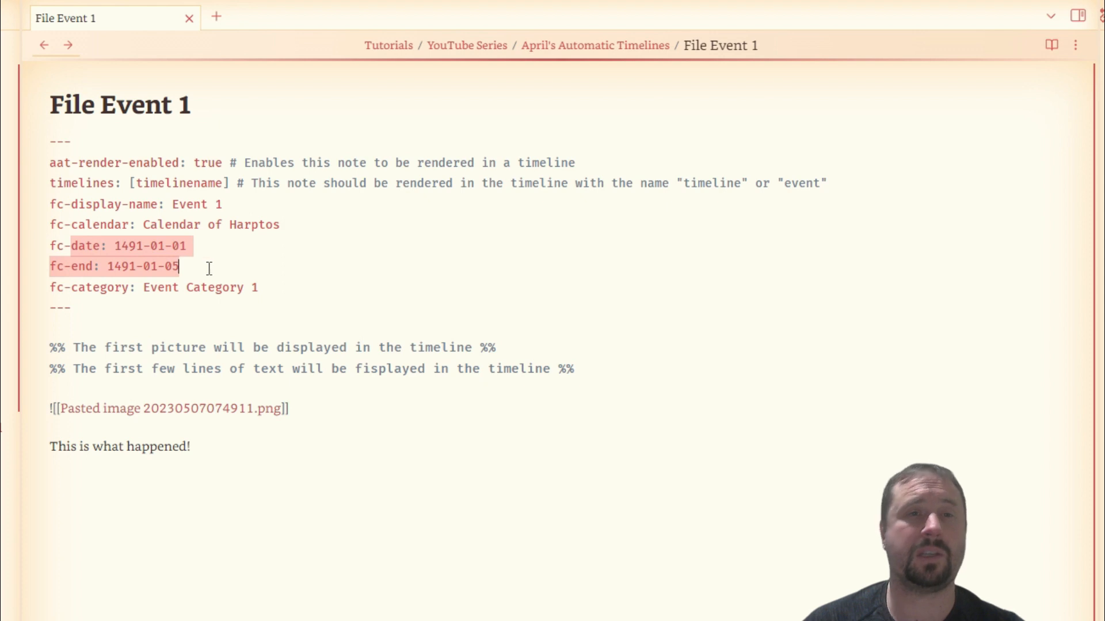
click(555, 305)
Review the event key and override fields in the April's Automatic Timelines generic settings, and close the settings
key(ctrl+comma)
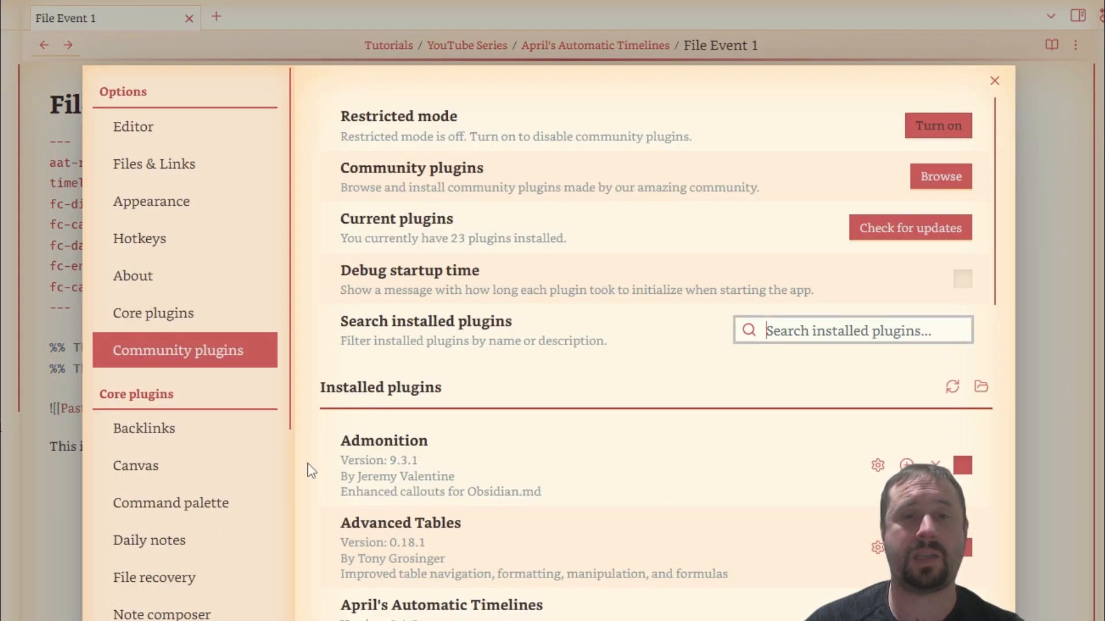
click(878, 620)
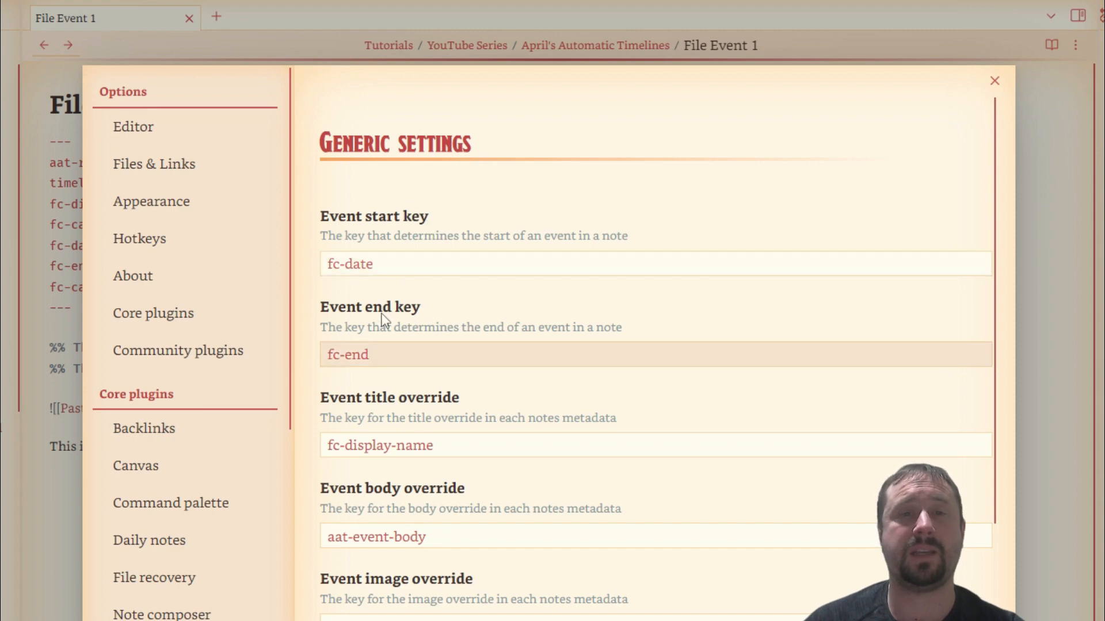
scroll(433, 330, down, 3)
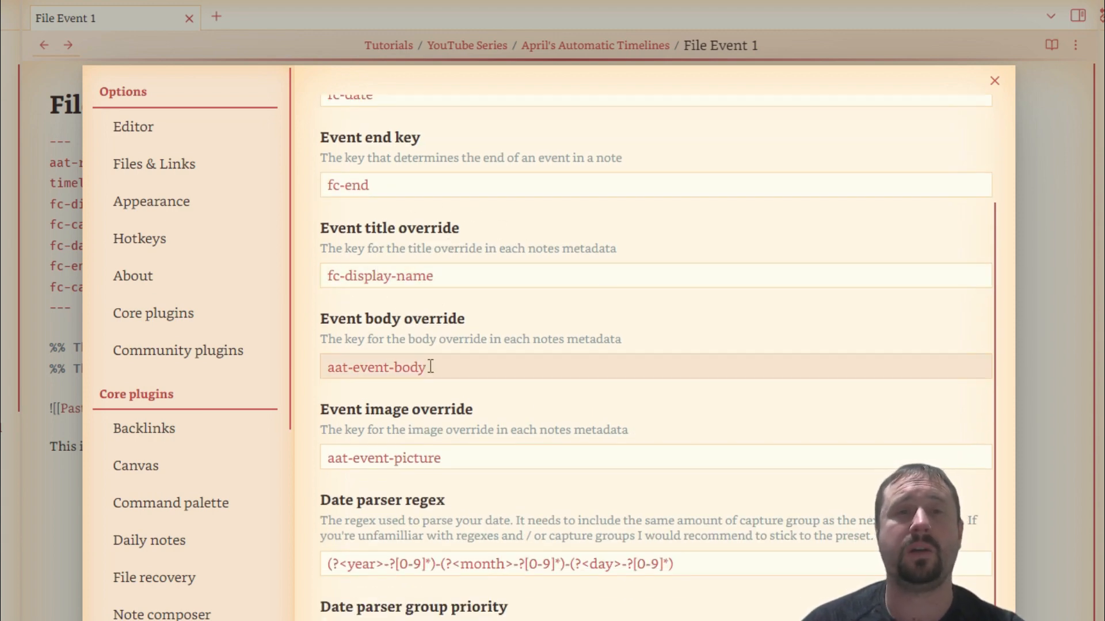
scroll(430, 367, down, 3)
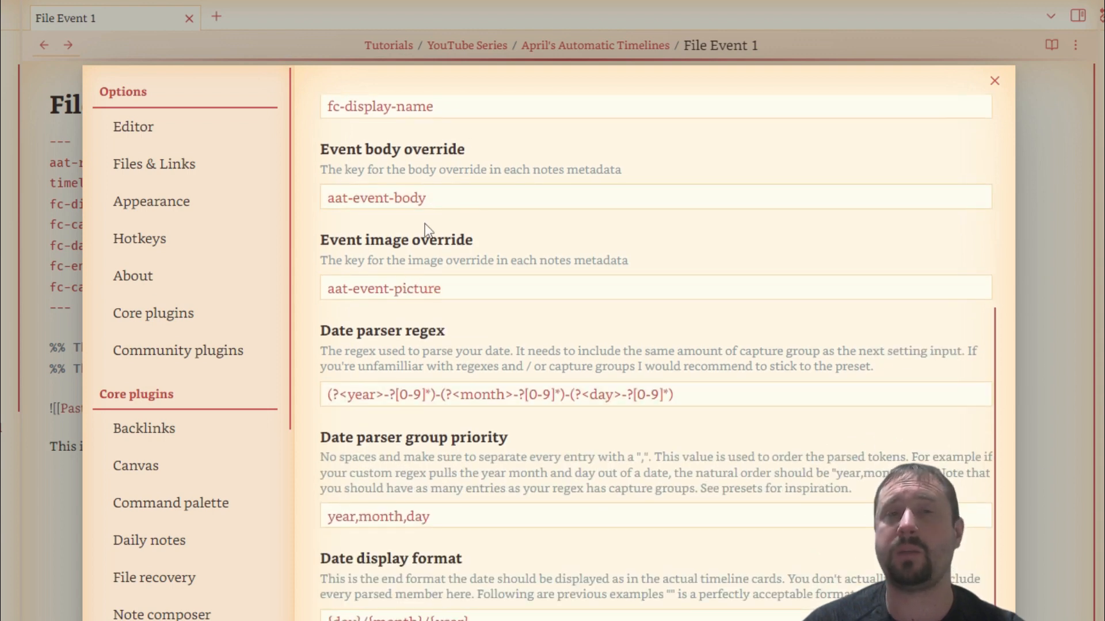
scroll(451, 219, up, 6)
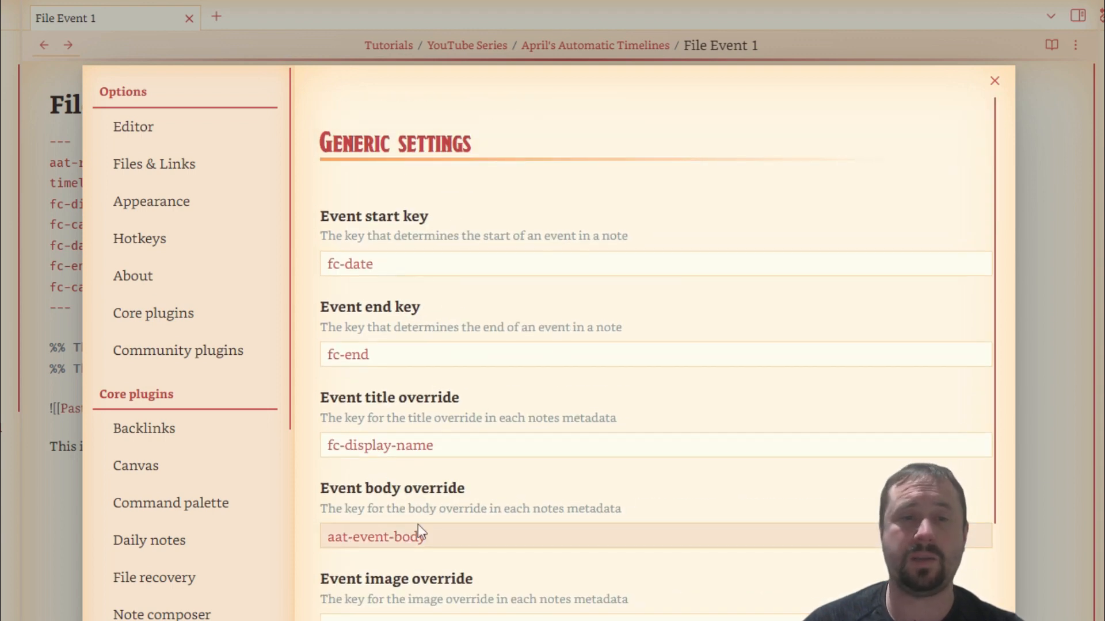
scroll(456, 461, down, 3)
scroll(503, 374, up, 3)
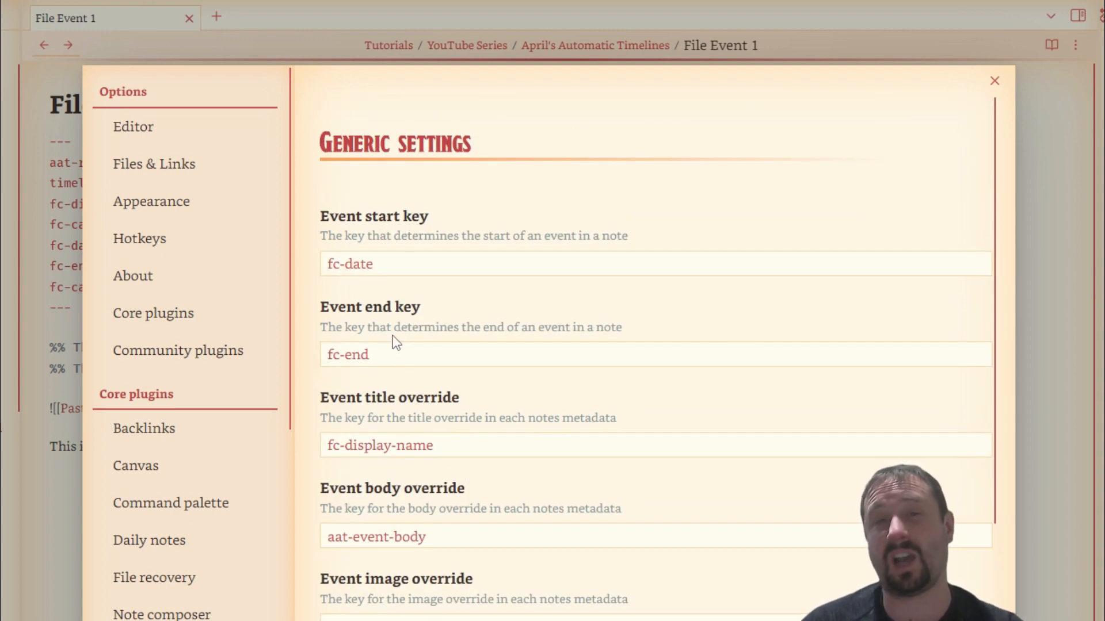
click(1040, 230)
Highlight the aat-render-enabled: true key and the whole front matter block of File Event 1
drag(223, 163, 49, 163)
click(362, 266)
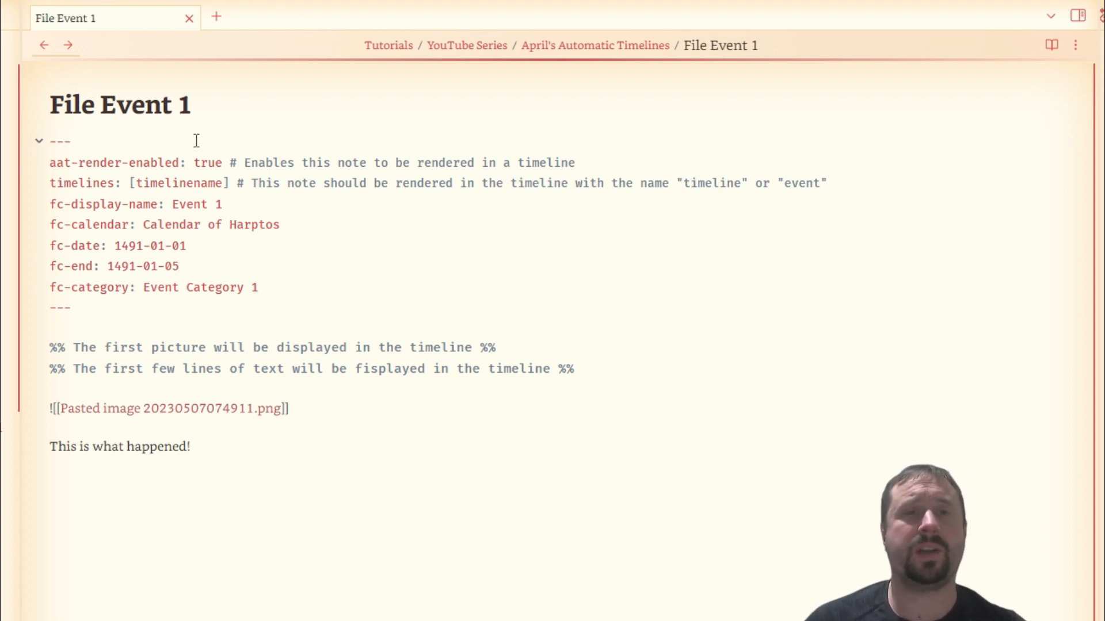
drag(223, 163, 78, 165)
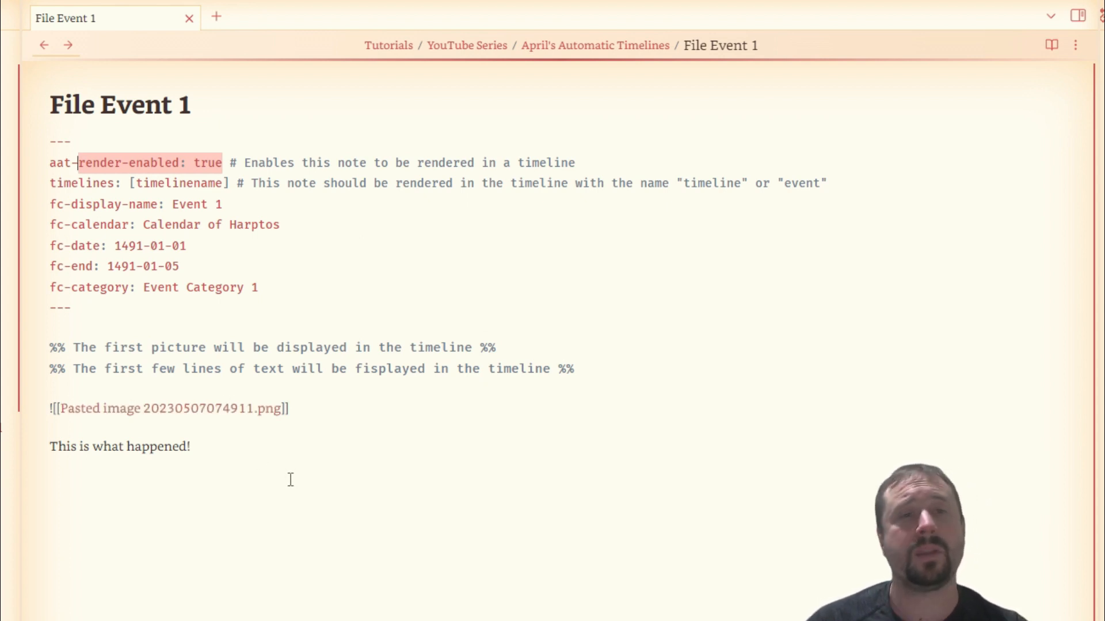
drag(85, 311, 51, 141)
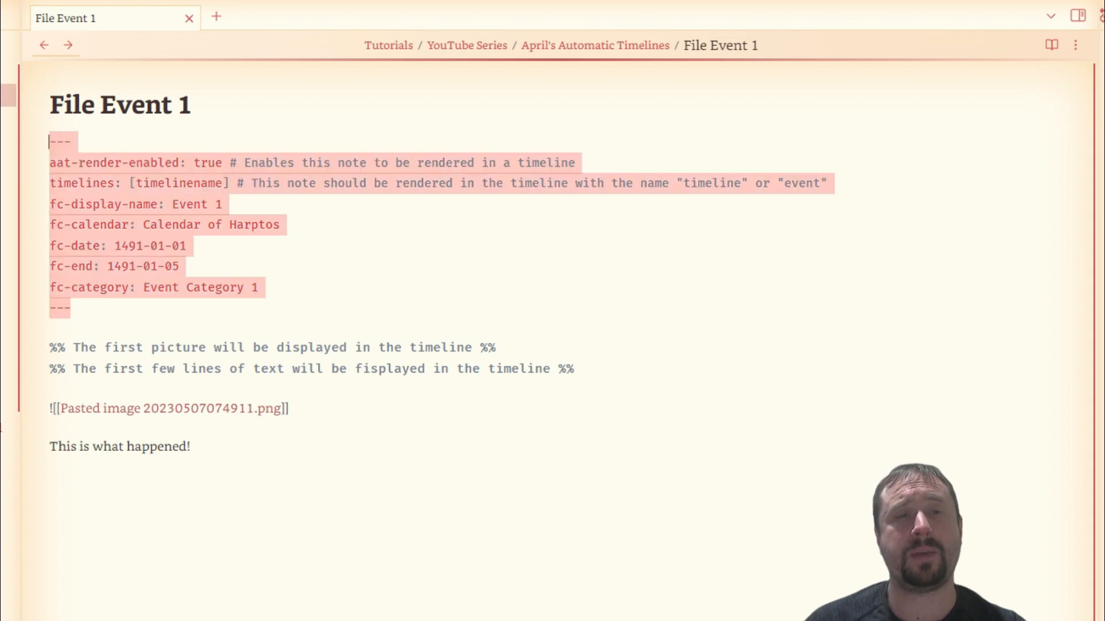
click(523, 289)
Highlight the two comment lines about the timeline picture and text, including the %% comment markers
drag(585, 372, 14, 354)
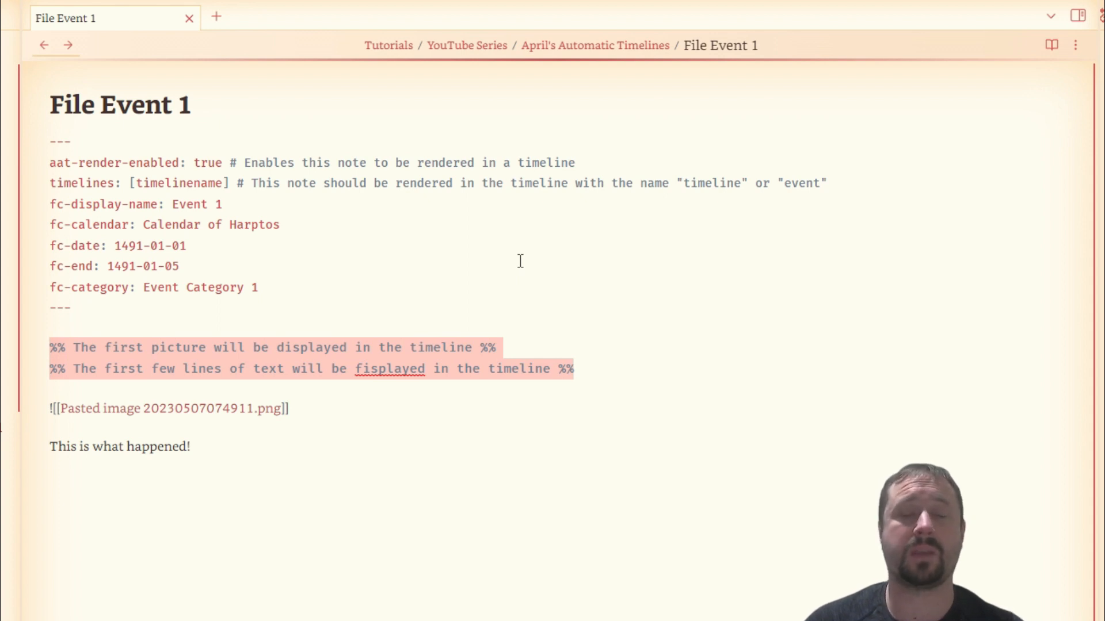
click(520, 261)
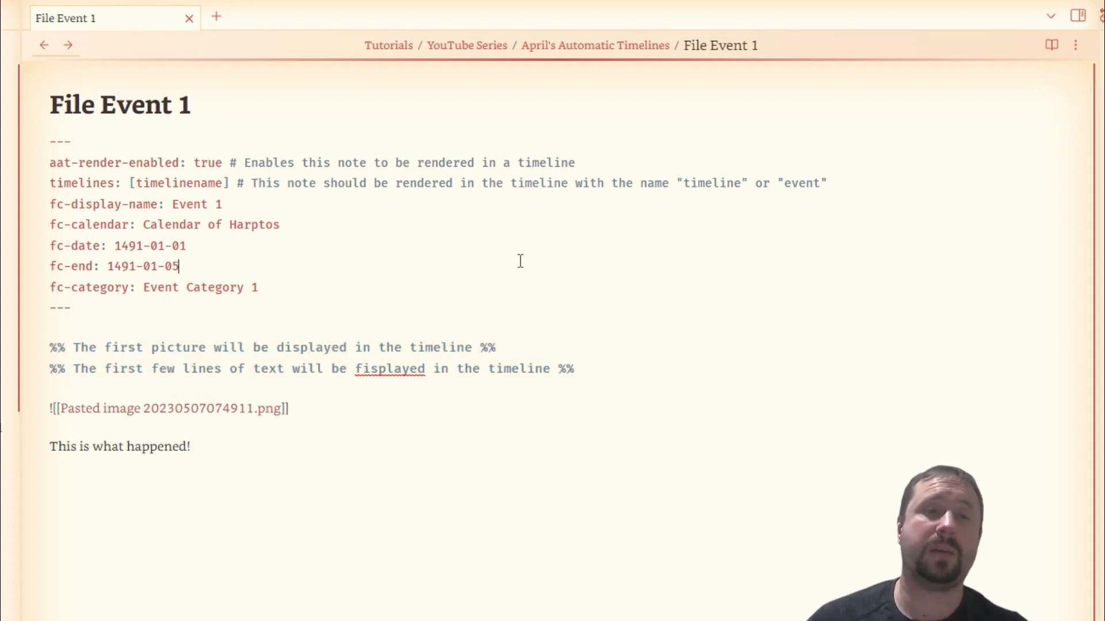
drag(69, 348, 50, 348)
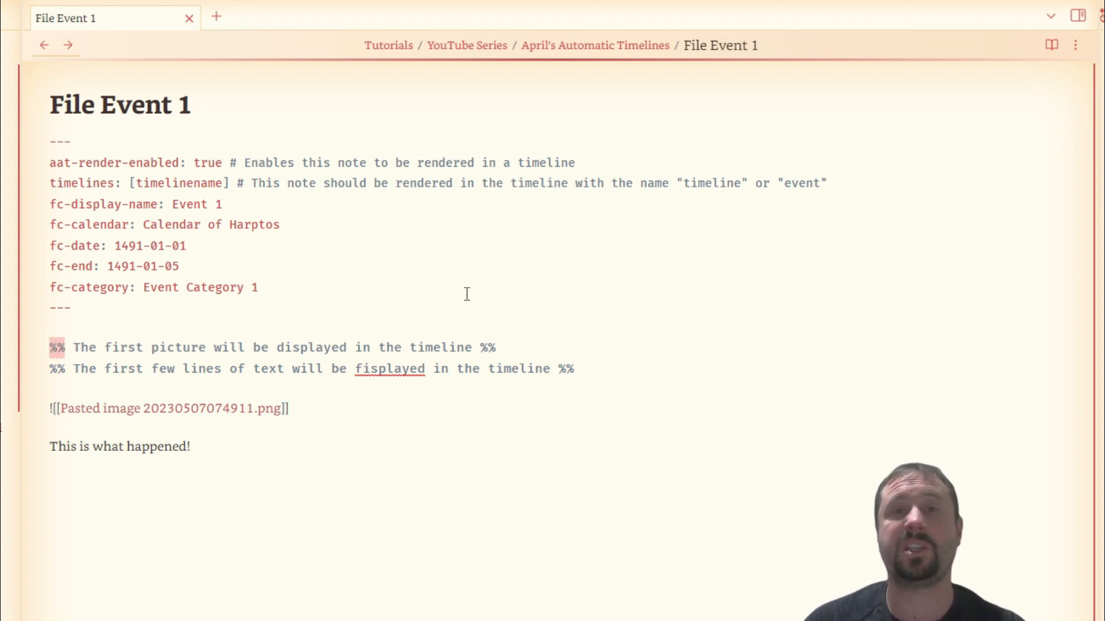
drag(609, 369, 9, 342)
click(444, 279)
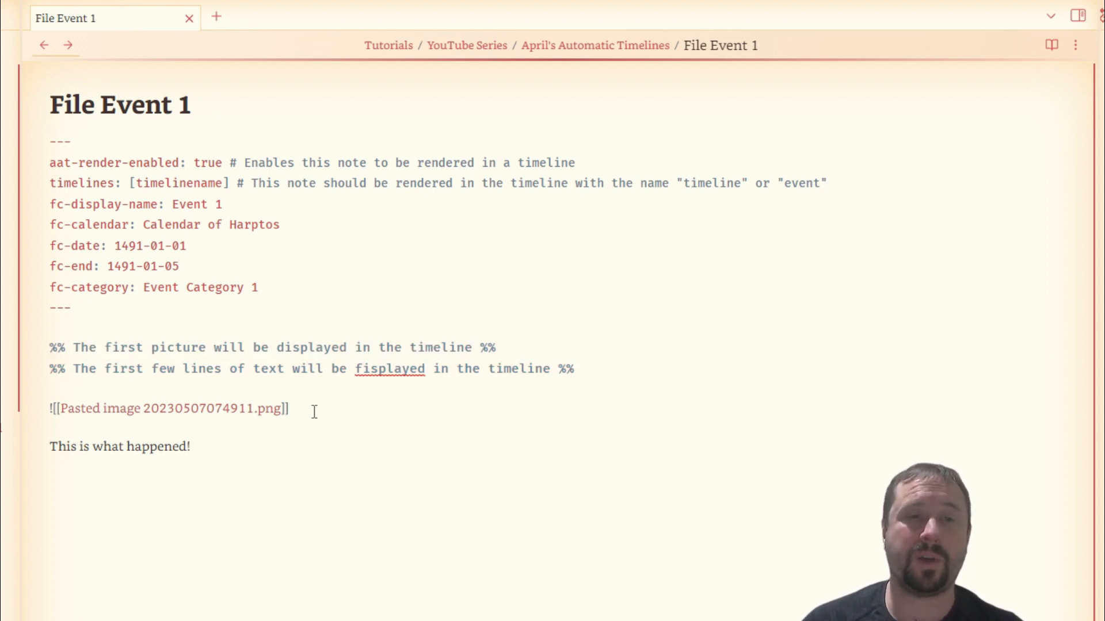
Highlight the embedded image link and the body text "This is what happened!" in the note
drag(313, 409, 42, 415)
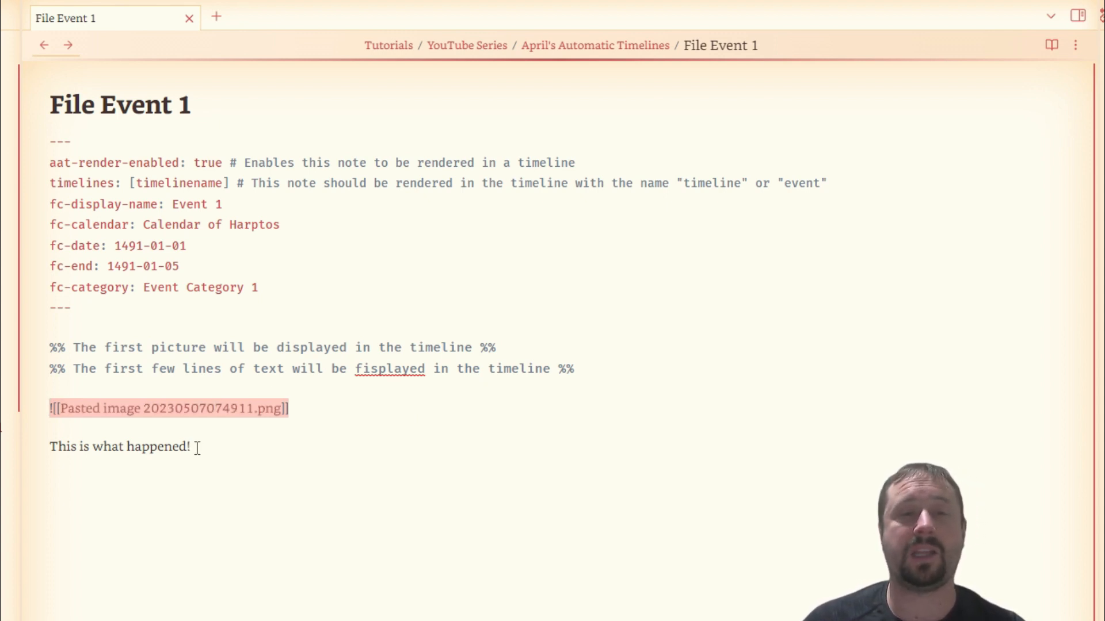
drag(198, 447, 9, 444)
click(249, 449)
Duplicate the body line "This is what happened!" so it appears on three consecutive lines
triple_click(249, 447)
key(ctrl+c)
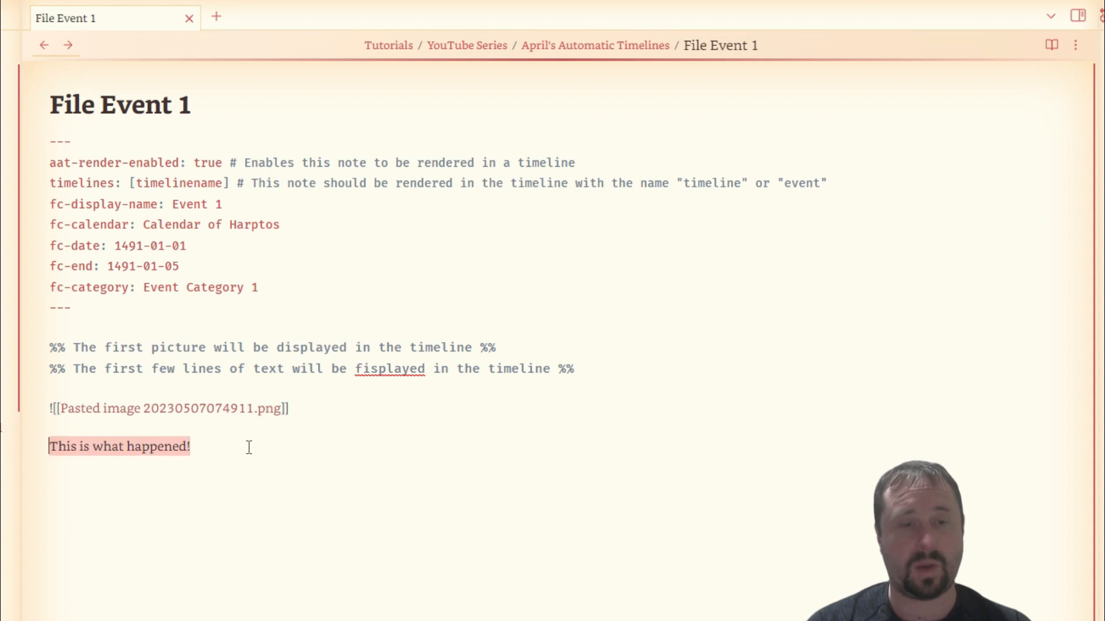
click(249, 448)
key(ctrl+v)
key(Return)
key(ctrl+v)
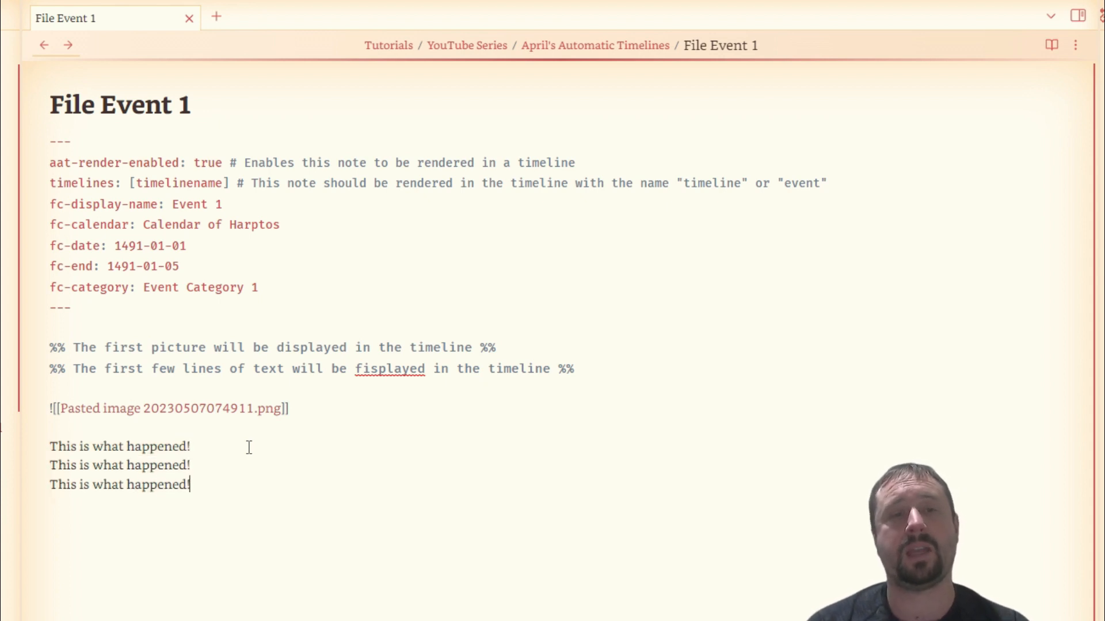
Paste five more copies of "This is what happened!" on separate lines at the end of the File Event 1 body
key(Return)
key(ctrl+v)
key(Return)
key(ctrl+v)
key(Return)
key(ctrl+v)
key(Return)
key(ctrl+v)
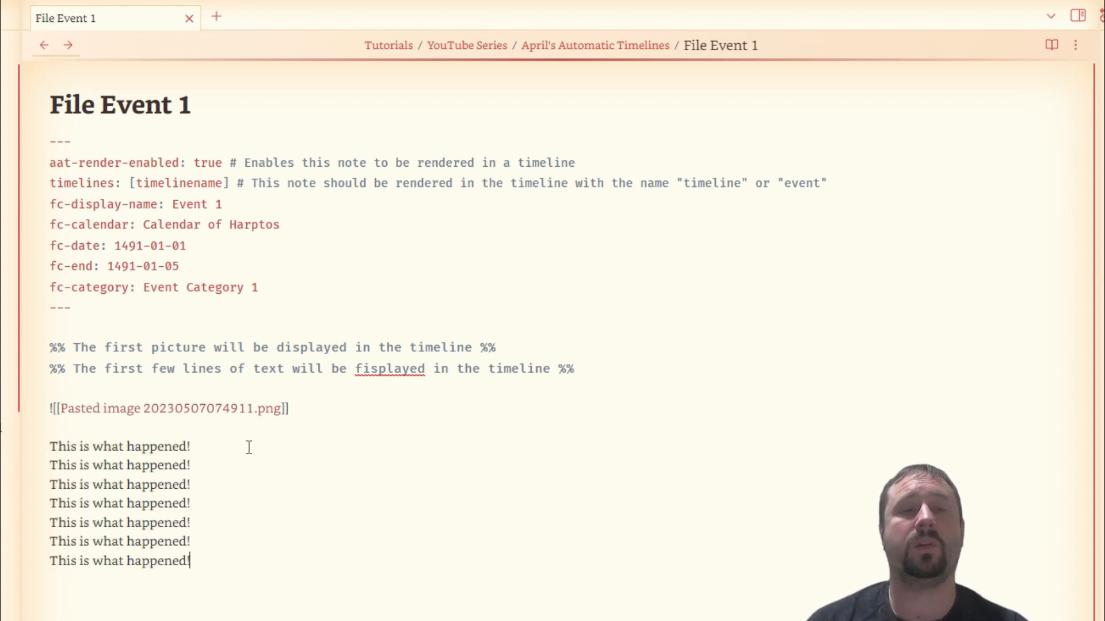
key(Return)
key(ctrl+v)
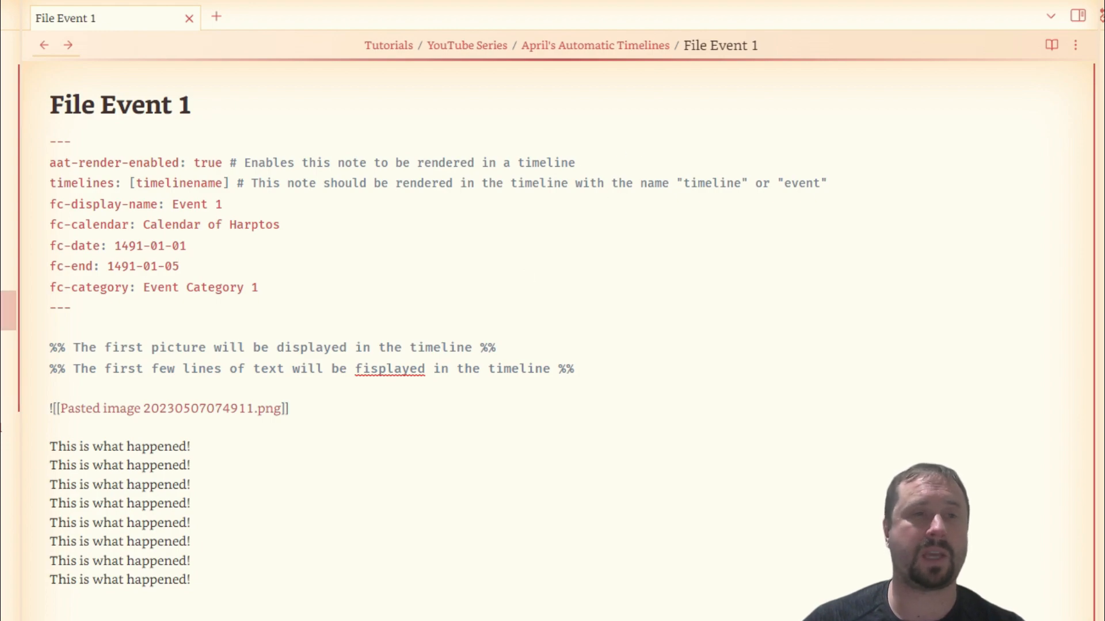
Return to the April's Automatic Timelines note, show it in reading view and preview the Event 1 card's note
click(8, 311)
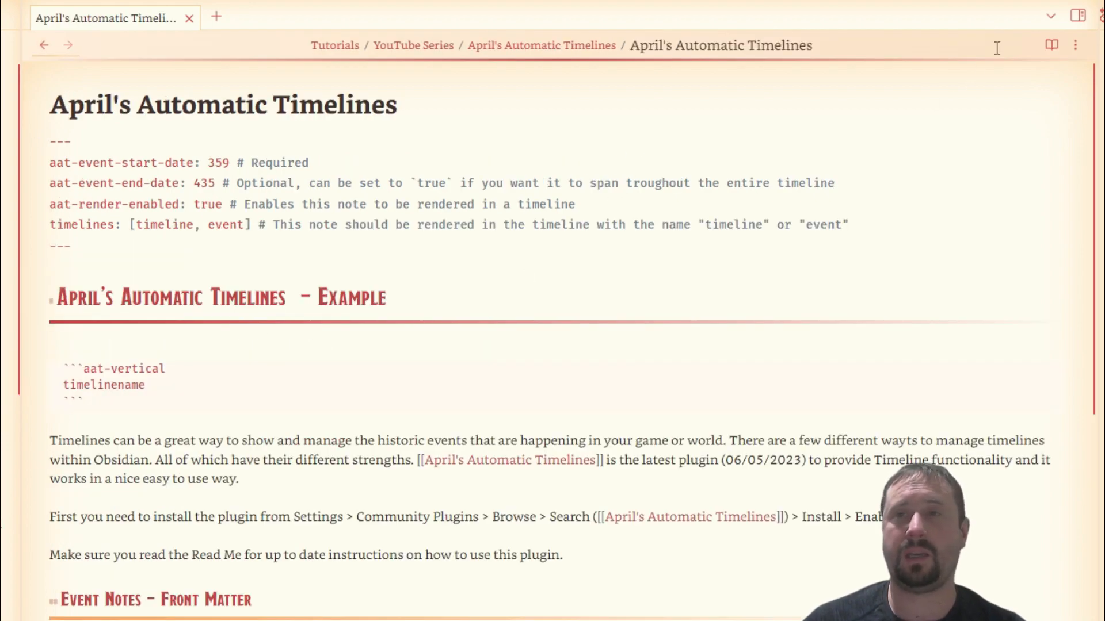
click(1051, 45)
mouse_move(352, 298)
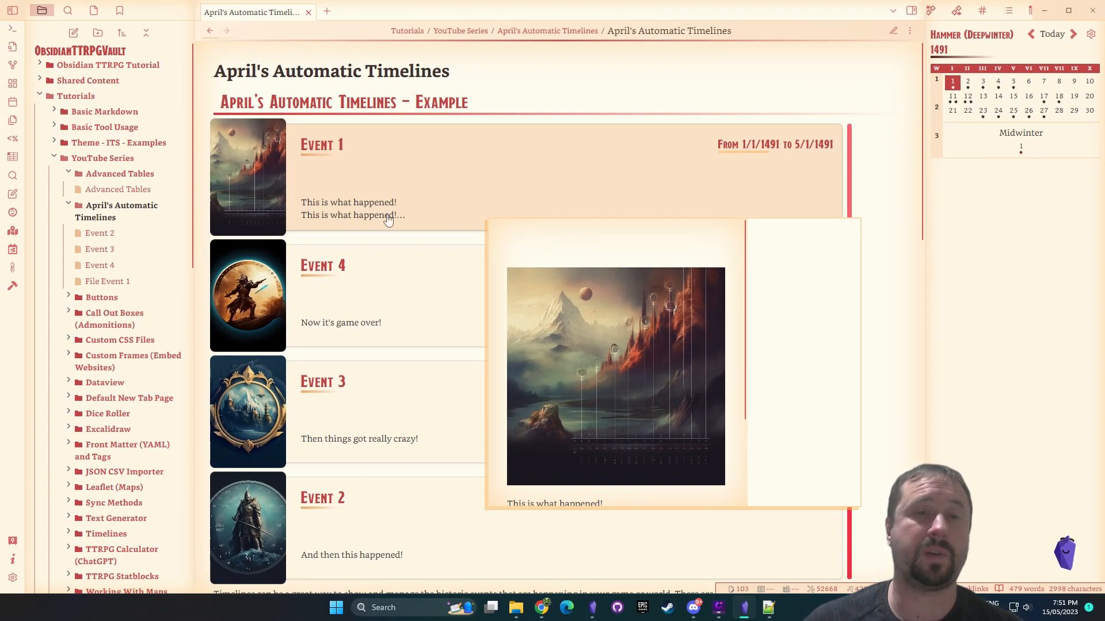
mouse_move(488, 332)
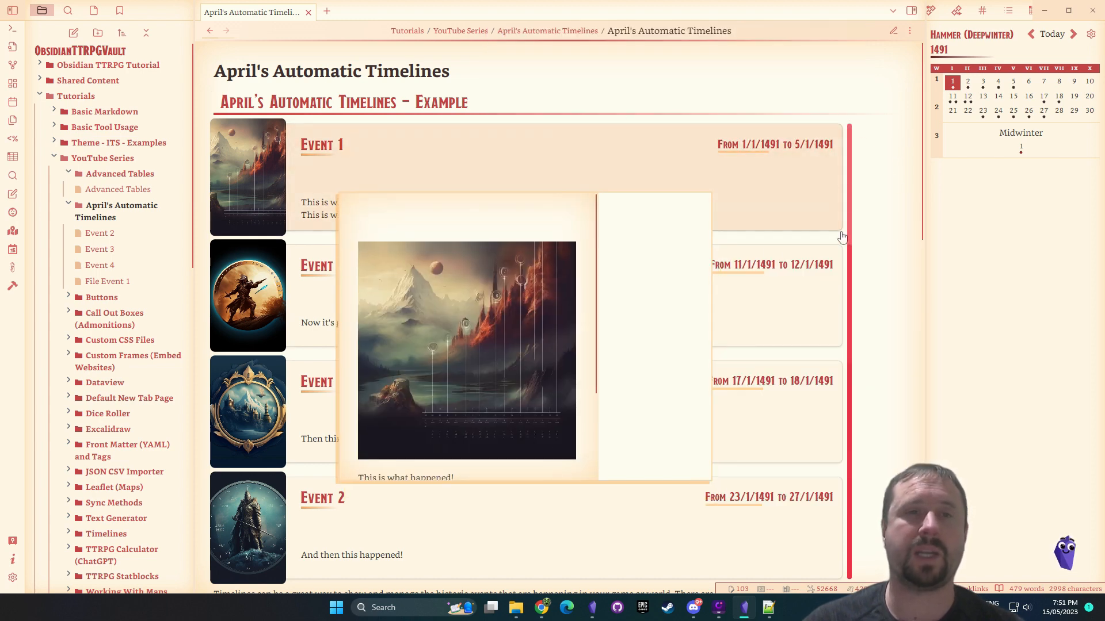
Open the Event 1 and Event 4 notes from their timeline cards, returning to the timeline after each
click(353, 150)
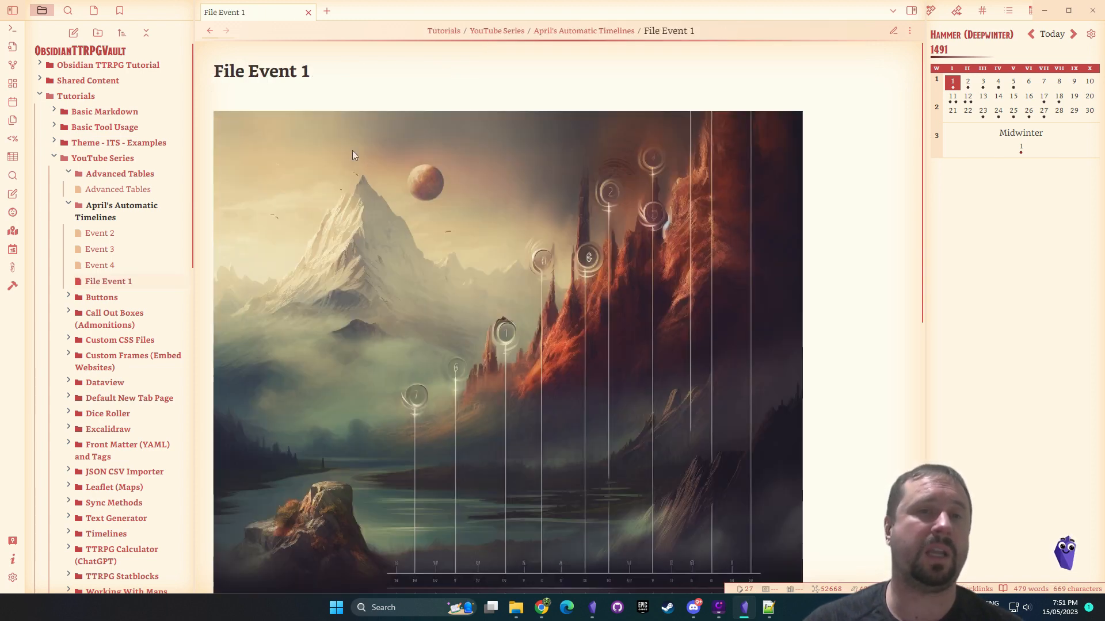
click(206, 37)
click(338, 296)
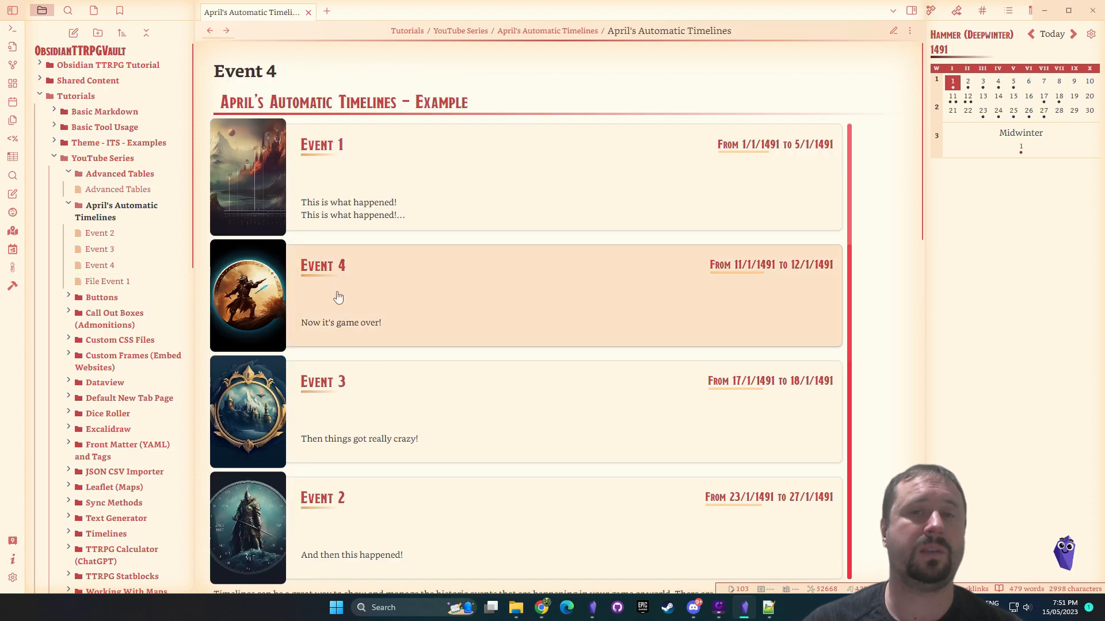
click(209, 32)
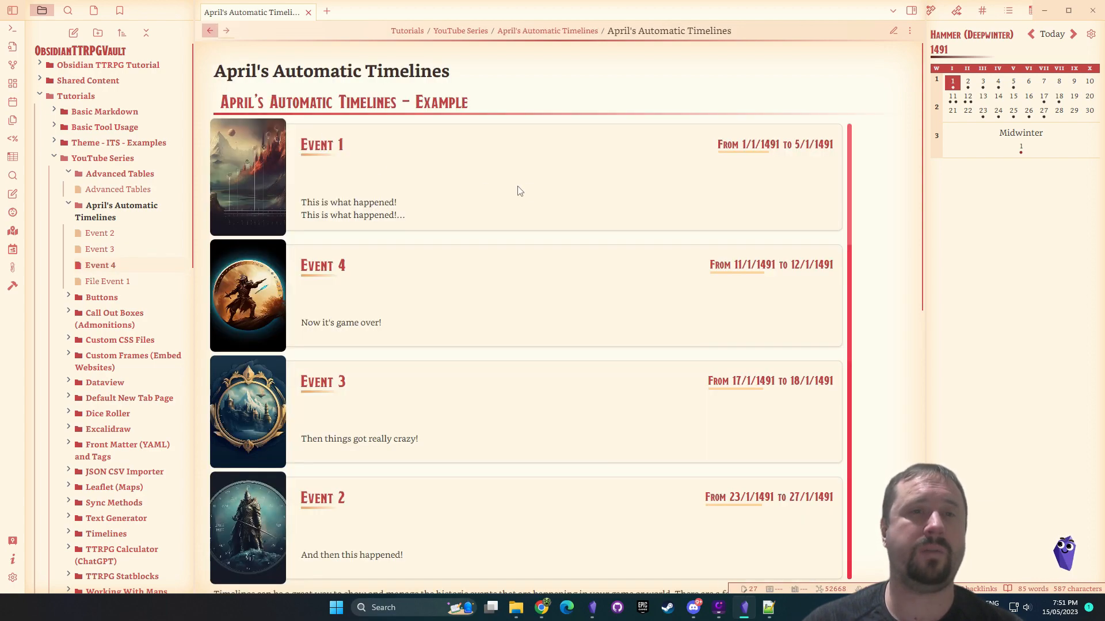
mouse_move(358, 144)
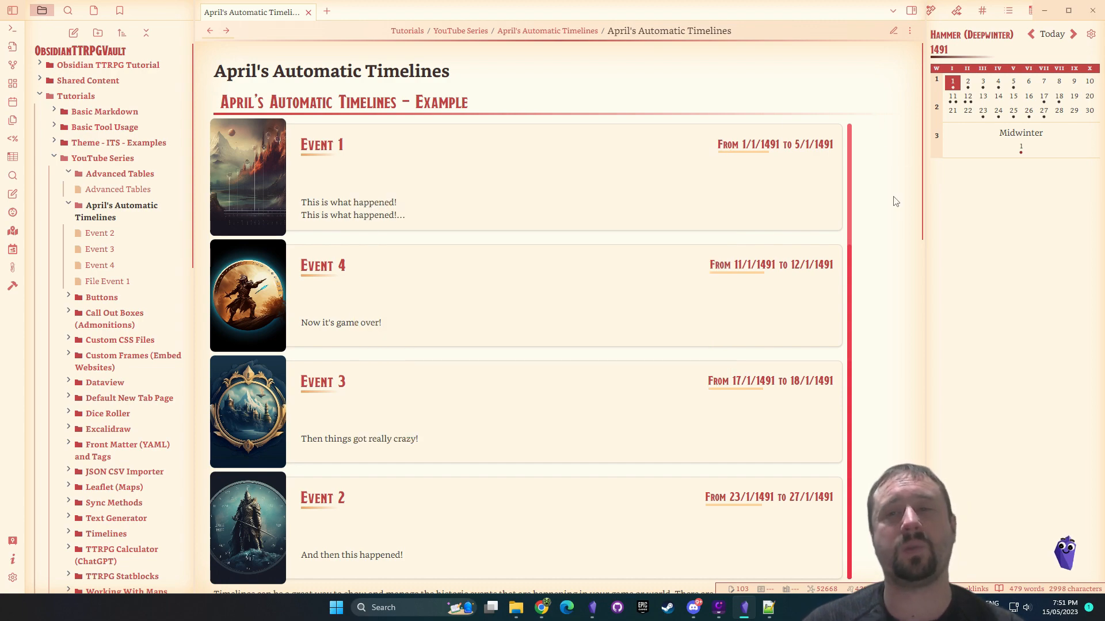
Open the Event 4 note from its timeline card and switch it to editing view
scroll(896, 203, down, 7)
scroll(899, 205, up, 7)
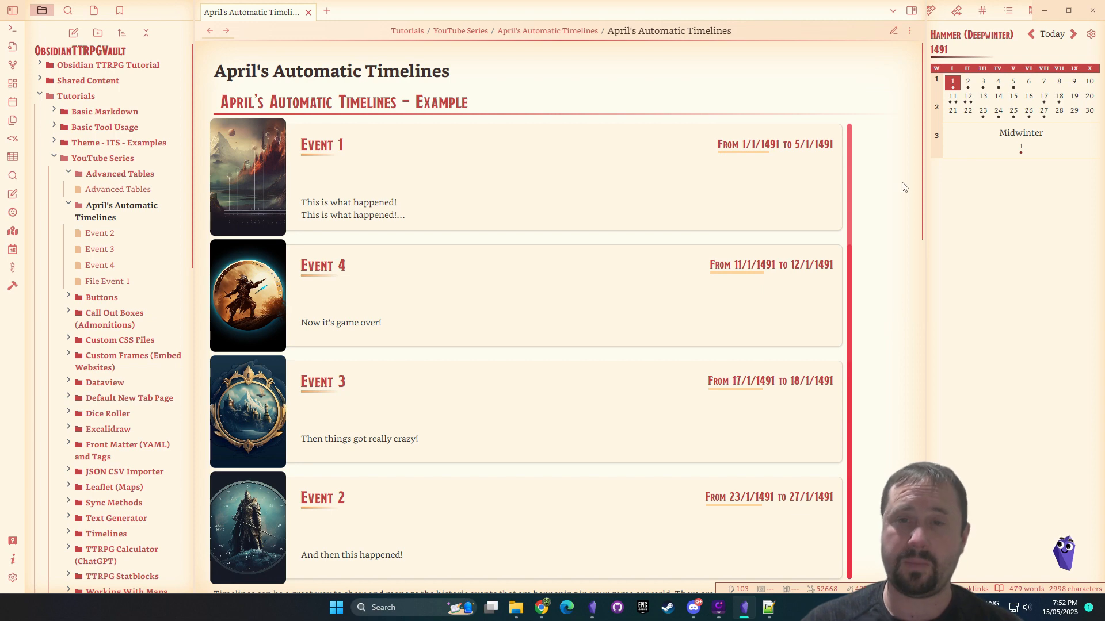
mouse_move(405, 301)
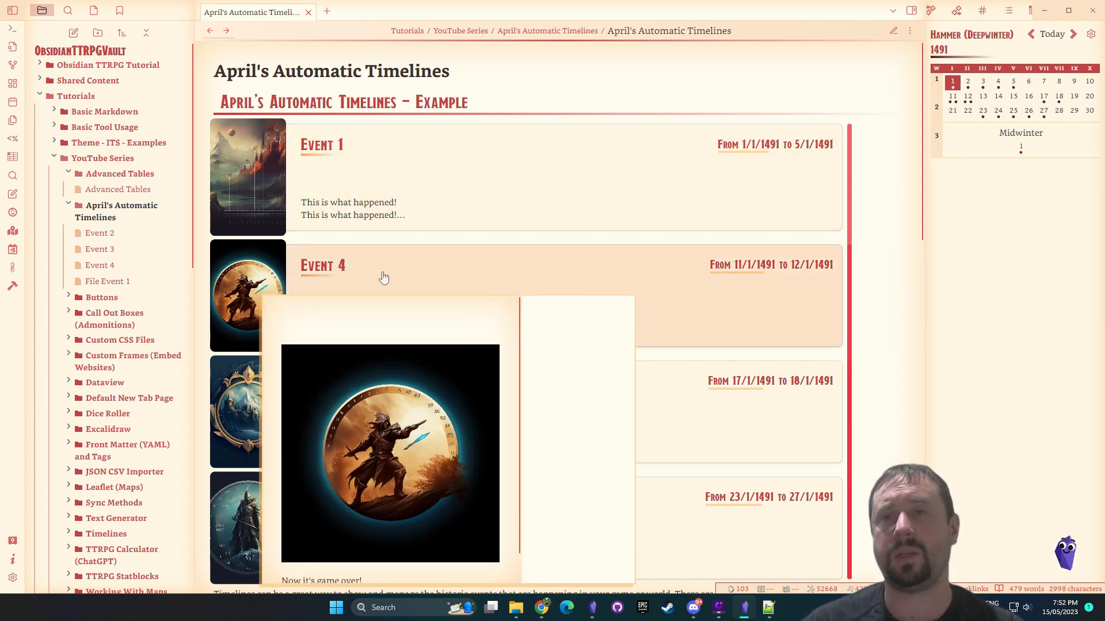
click(384, 278)
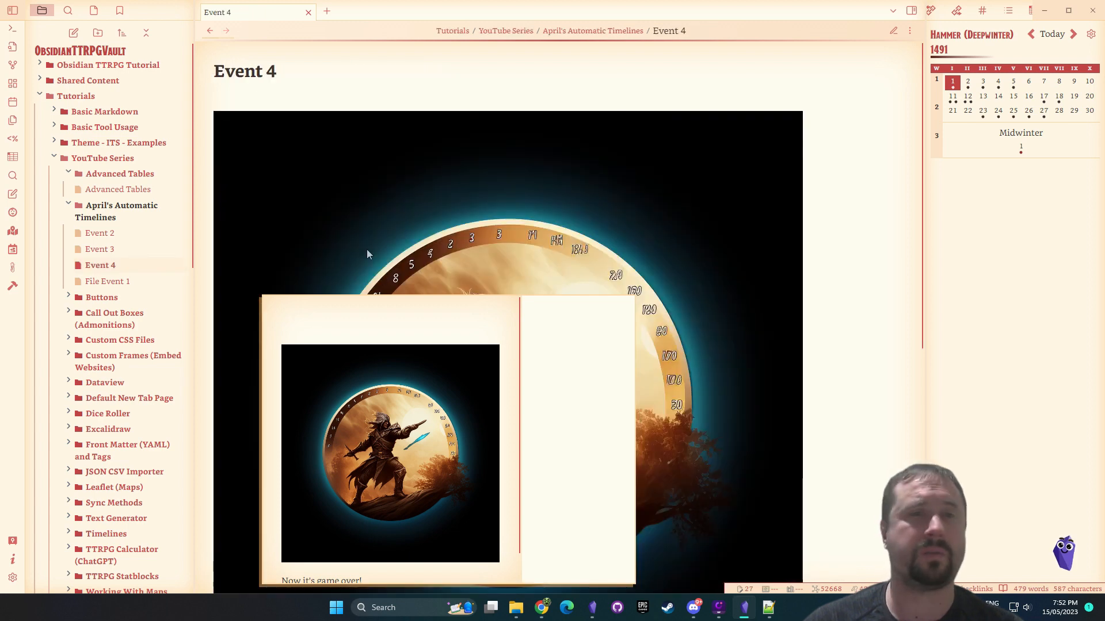
click(893, 30)
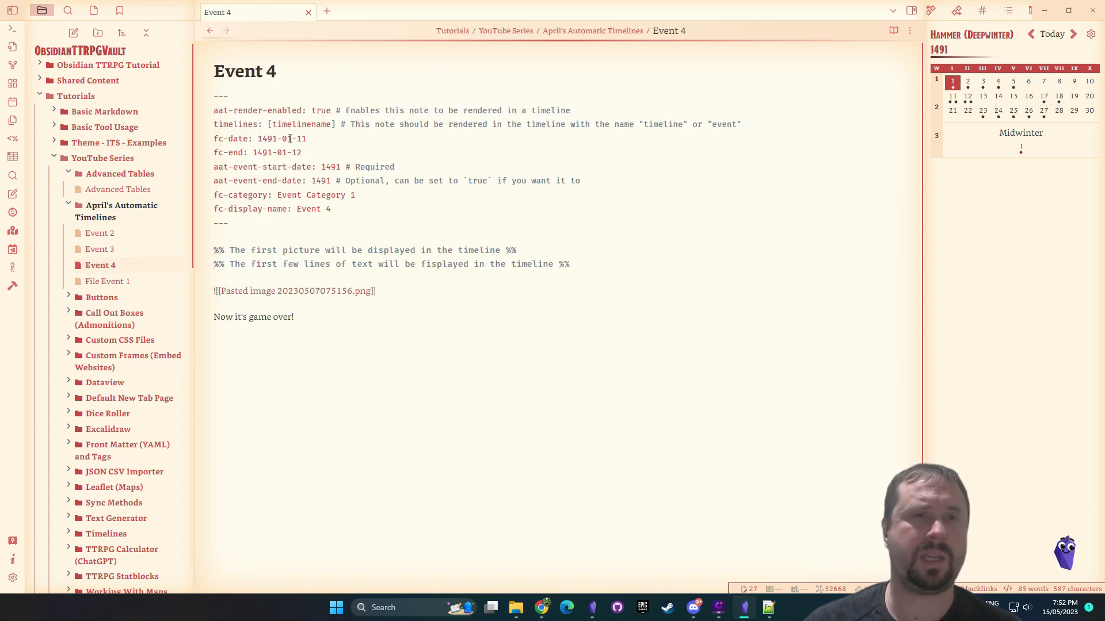
Set Event 4's fc-date to 1491-01-01 and go back to the rendered timeline
click(307, 138)
key(BackSpace)
key(BackSpace)
text(01)
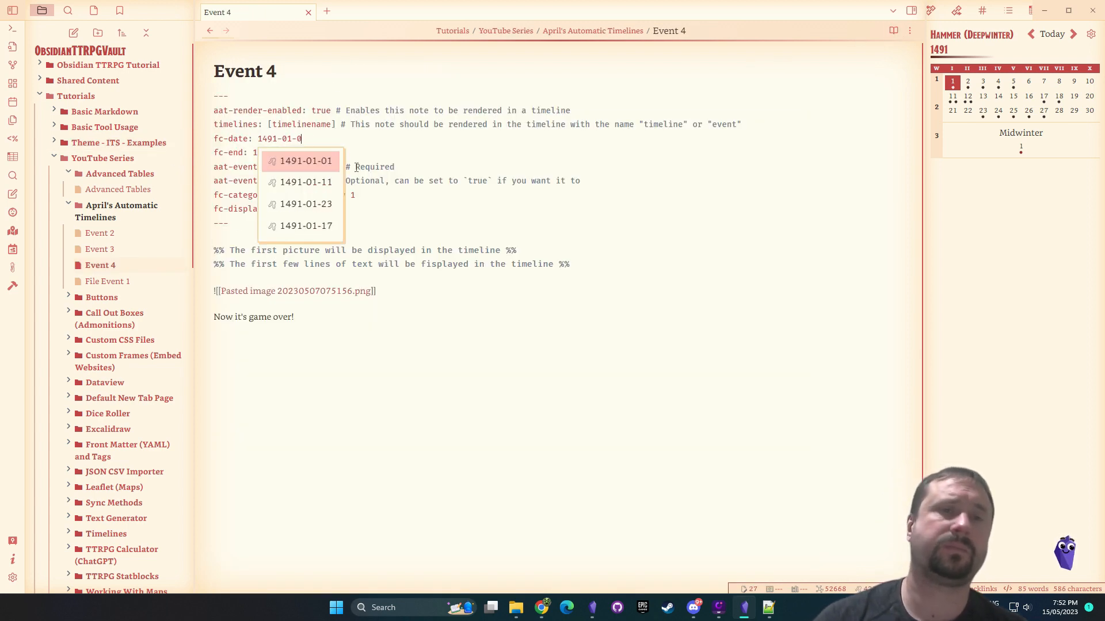
click(454, 68)
click(208, 30)
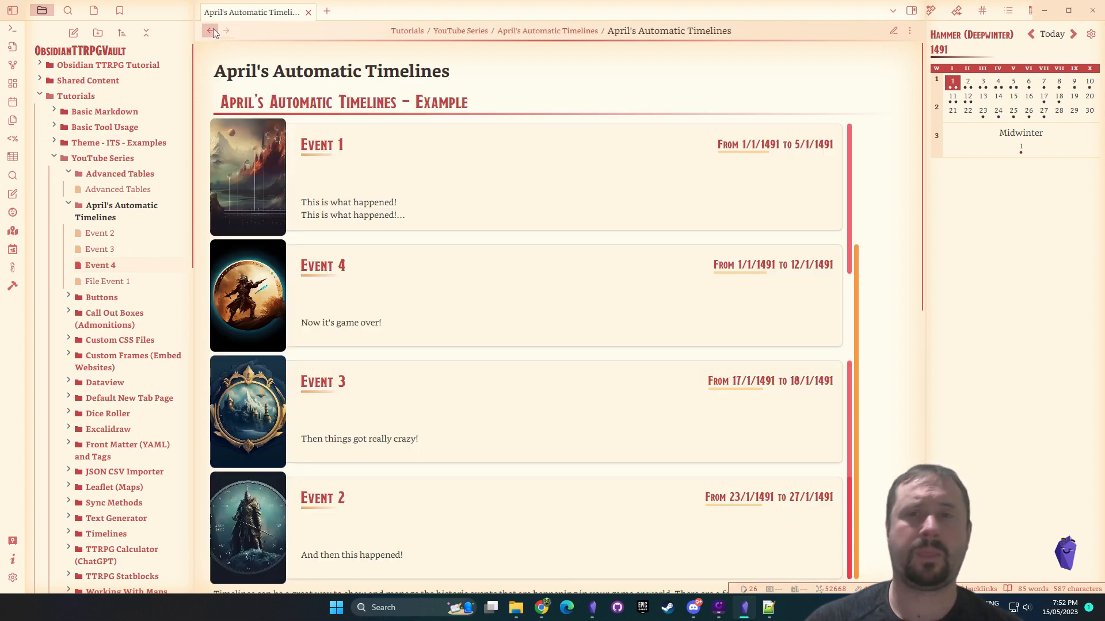
Examine how the coloured duration bars beside the timeline cards represent the events' overlapping date ranges
scroll(896, 253, down, 2)
scroll(892, 247, up, 2)
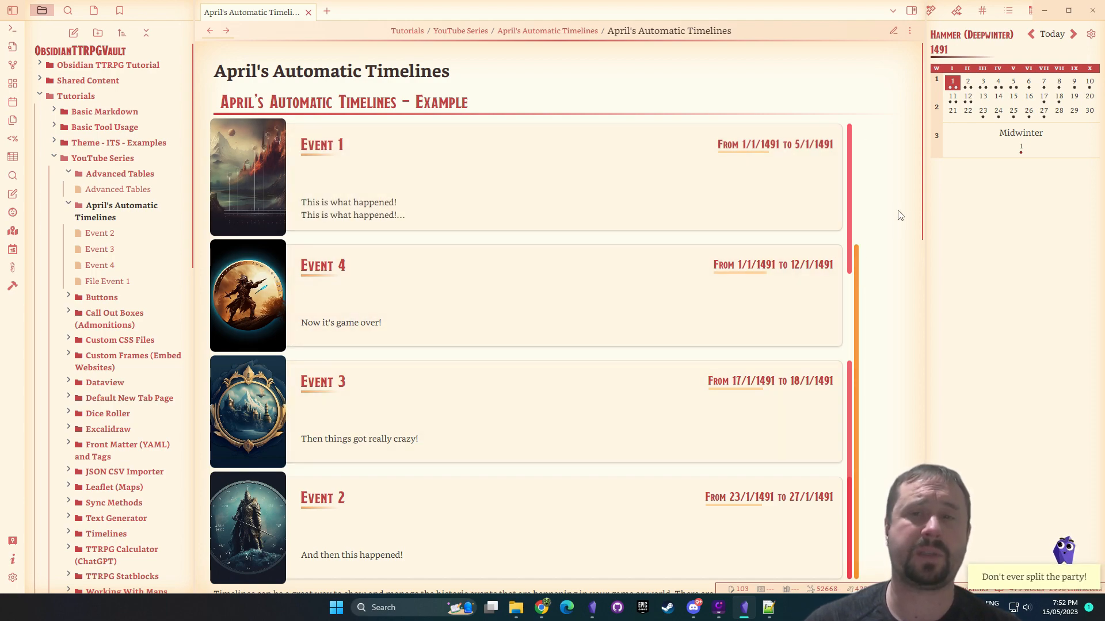
scroll(900, 217, down, 5)
scroll(900, 217, up, 5)
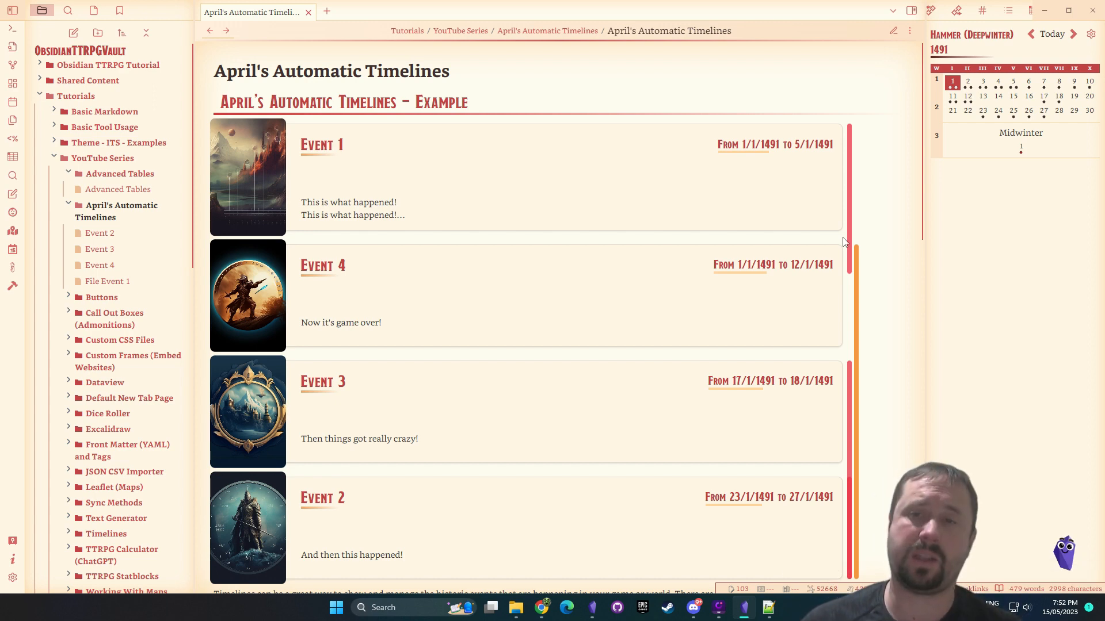
scroll(879, 158, down, 1)
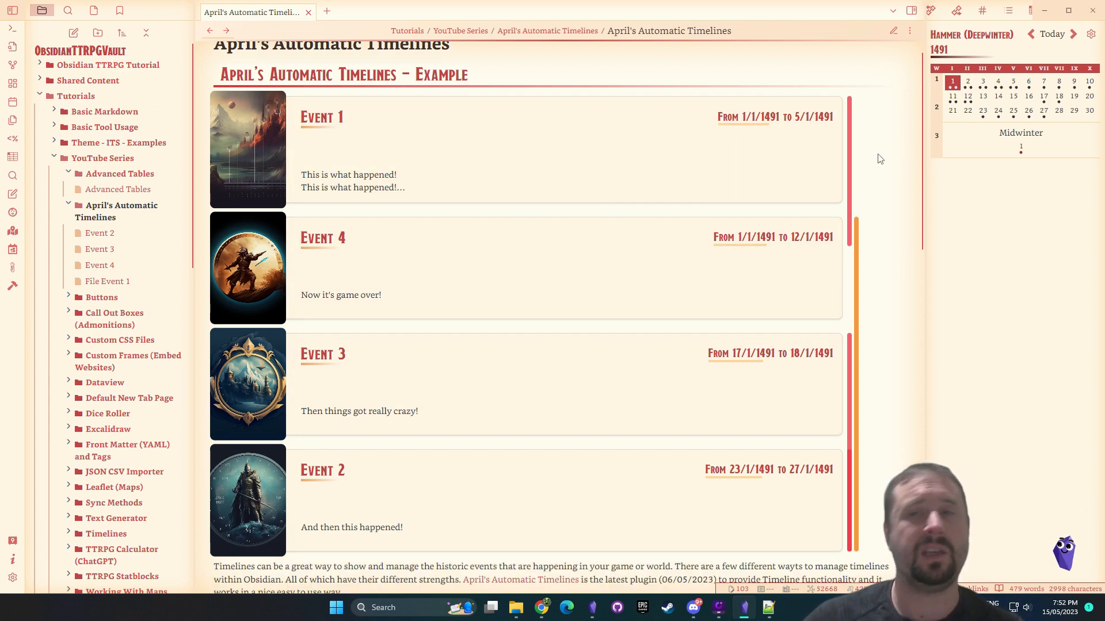
scroll(851, 194, down, 3)
scroll(856, 224, down, 3)
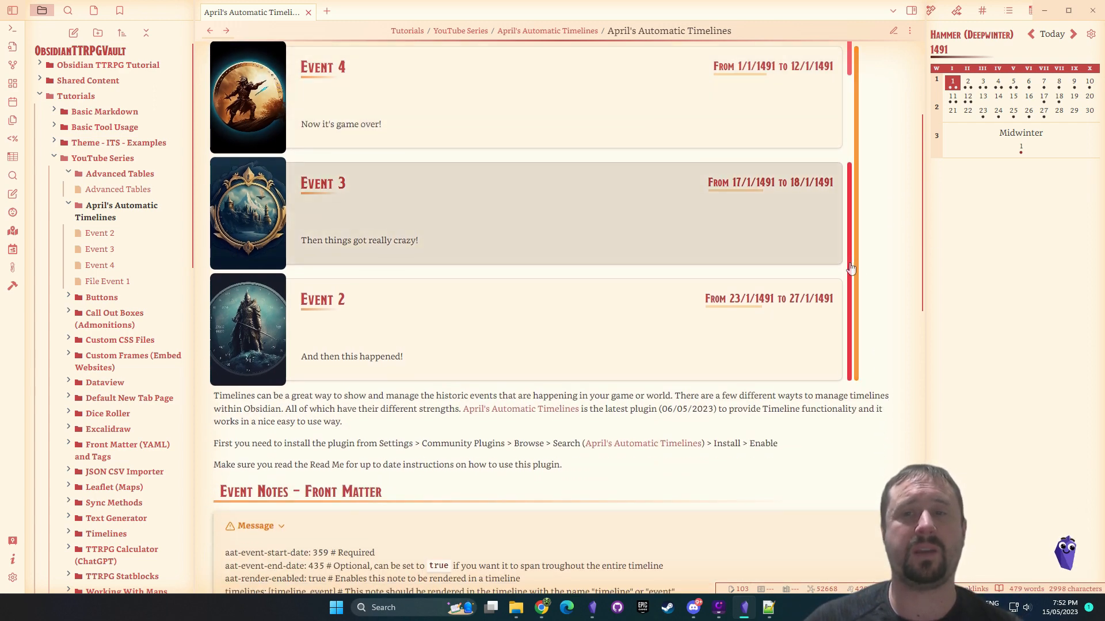
scroll(851, 269, down, 2)
scroll(895, 188, up, 5)
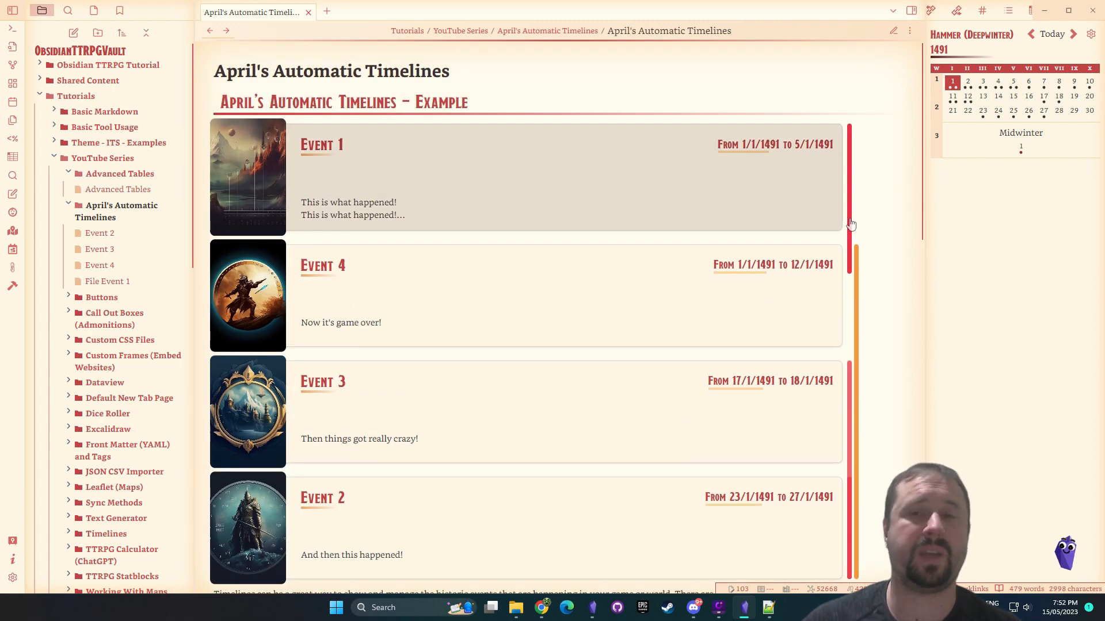
scroll(526, 248, down, 1)
scroll(555, 275, up, 1)
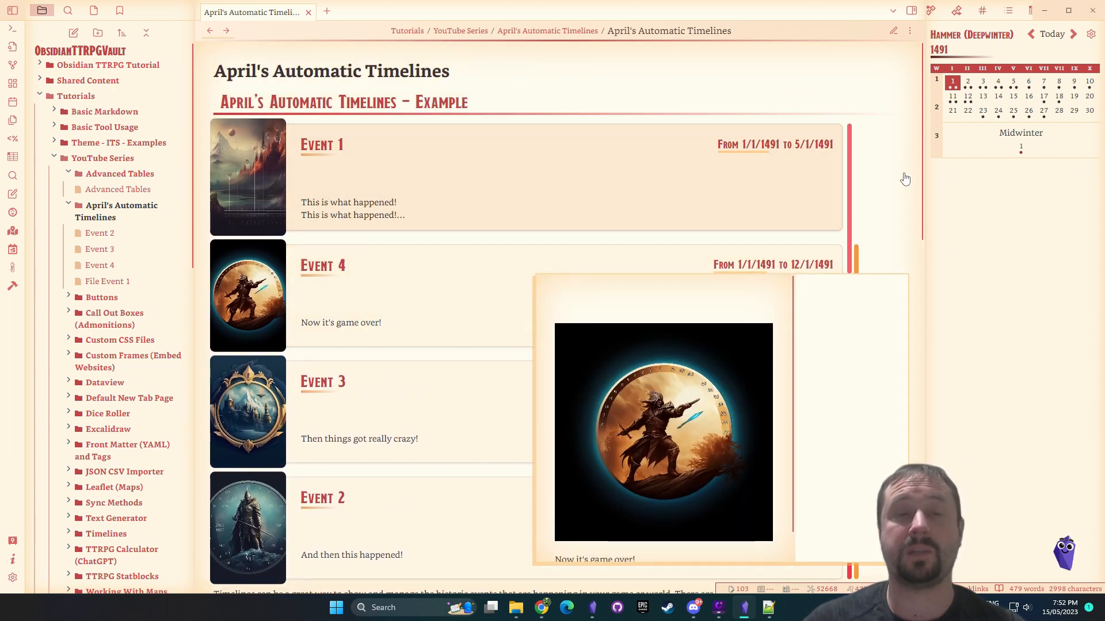
mouse_move(474, 296)
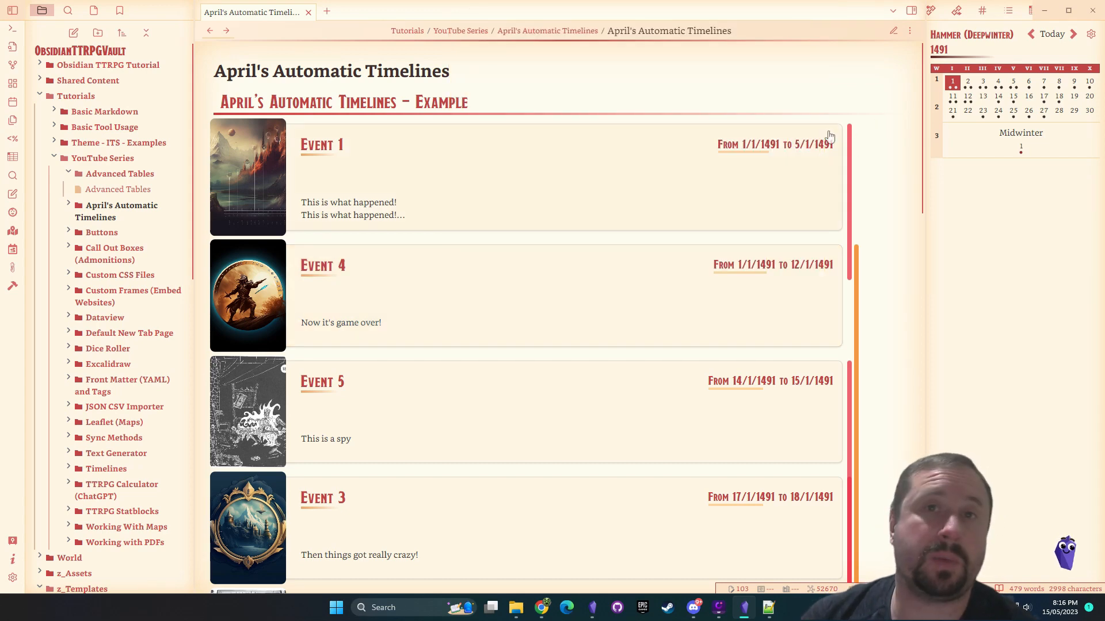
Open the settings of the April's Automatic Timelines community plugin and go to its date parser options
click(12, 578)
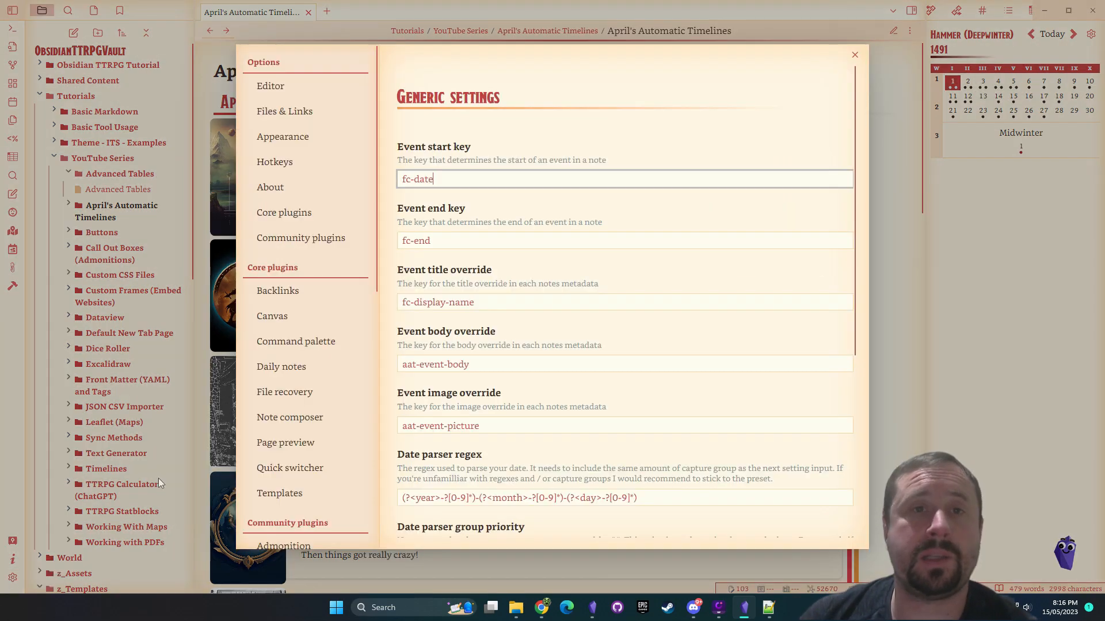
click(300, 236)
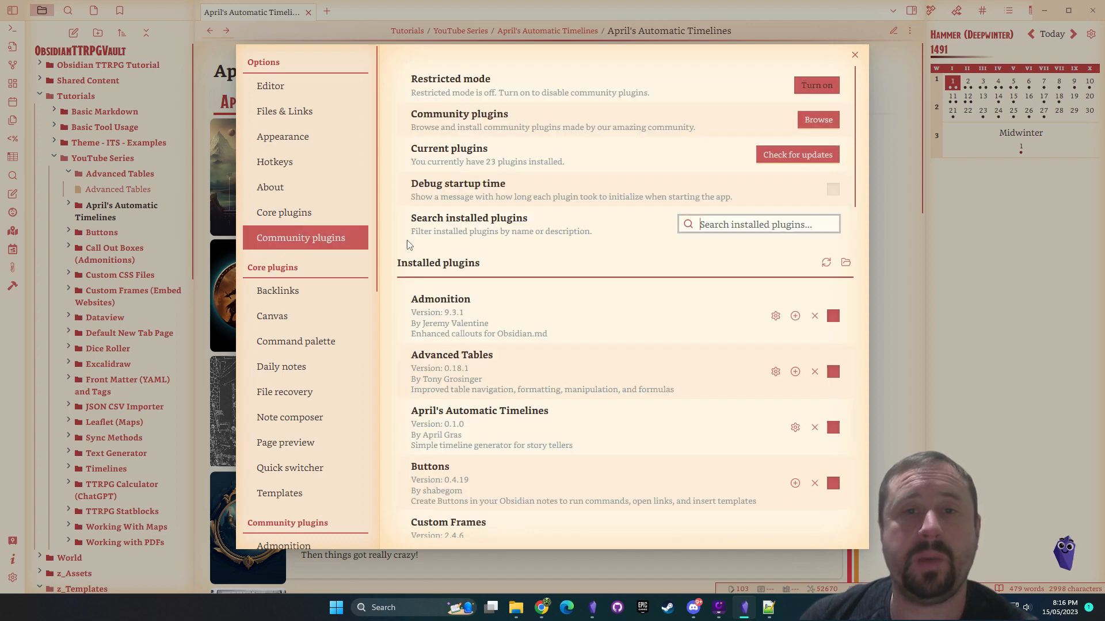
click(796, 427)
scroll(716, 285, down, 3)
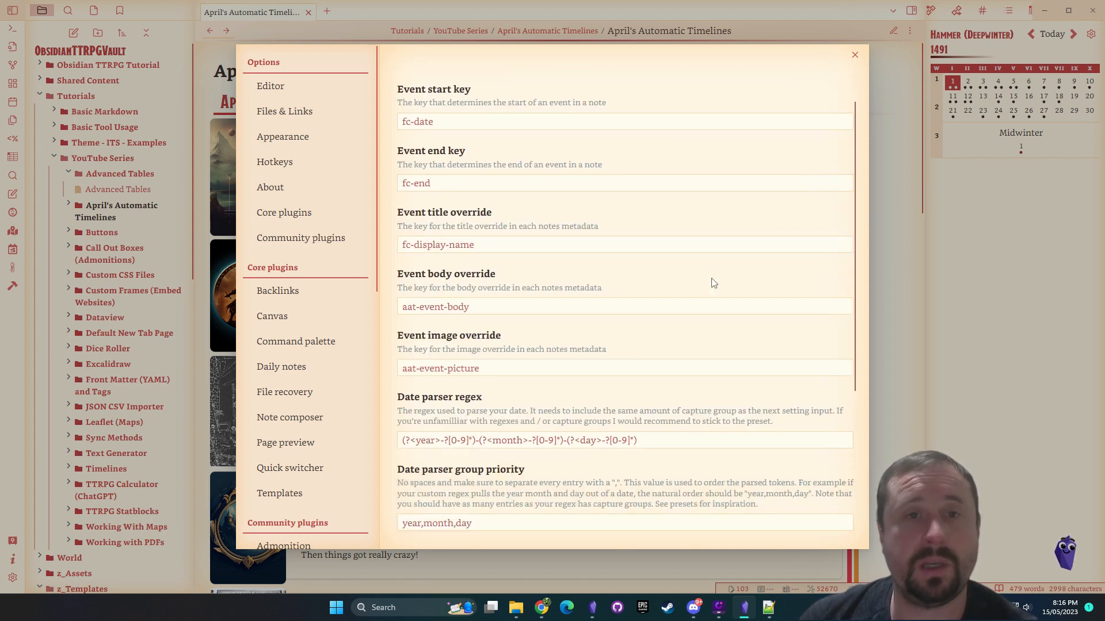
scroll(722, 285, down, 2)
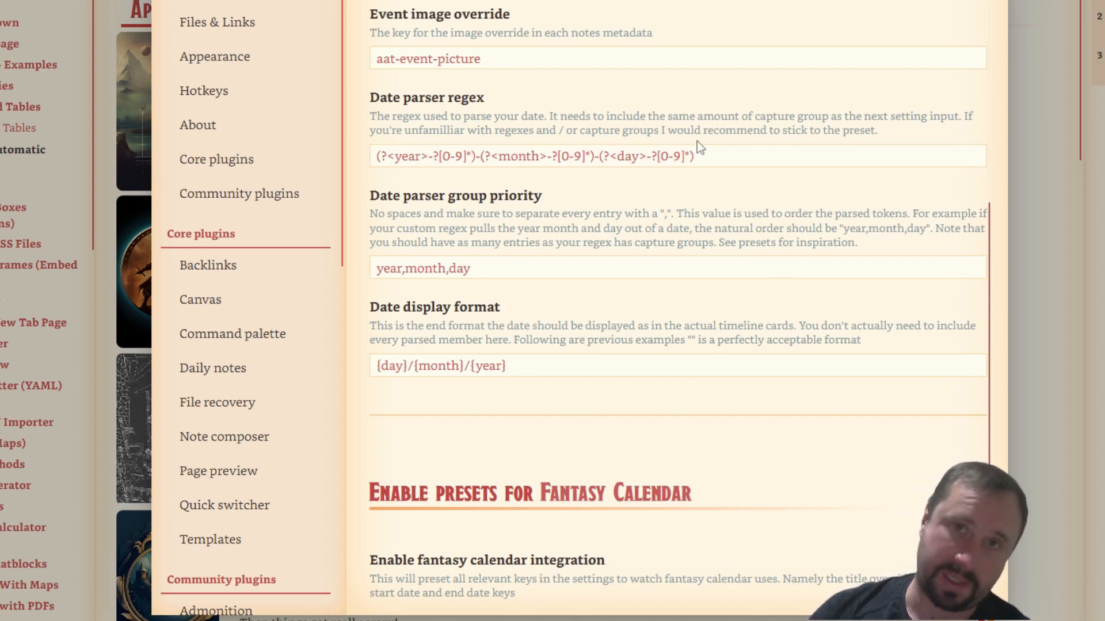
Highlight the date parser regex and each of the year, month and day entries in the group priority
drag(710, 160, 214, 141)
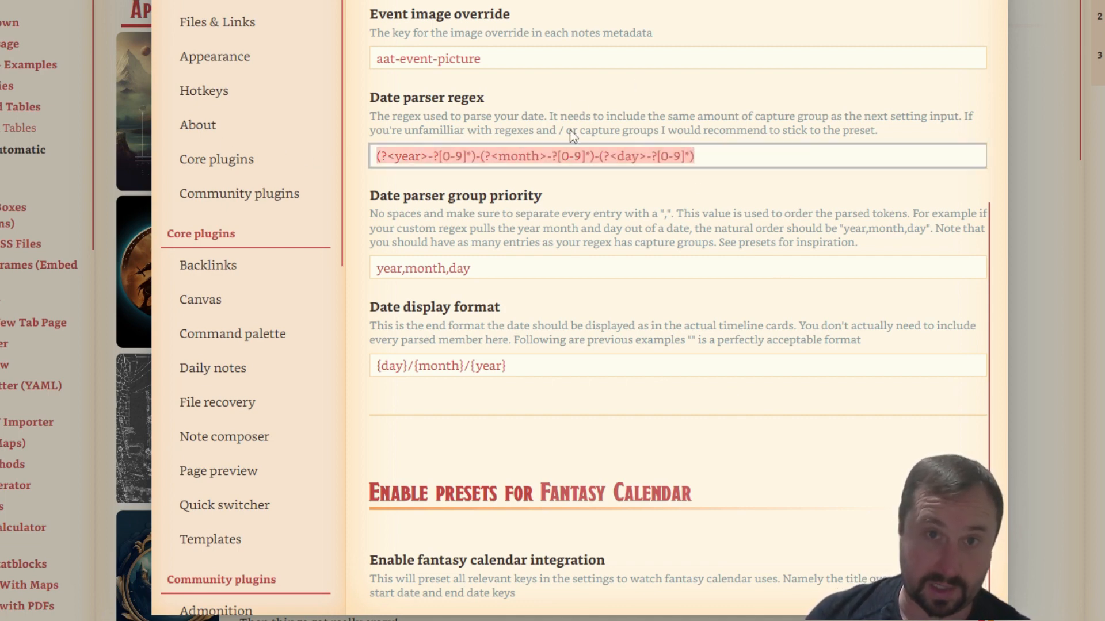
click(426, 89)
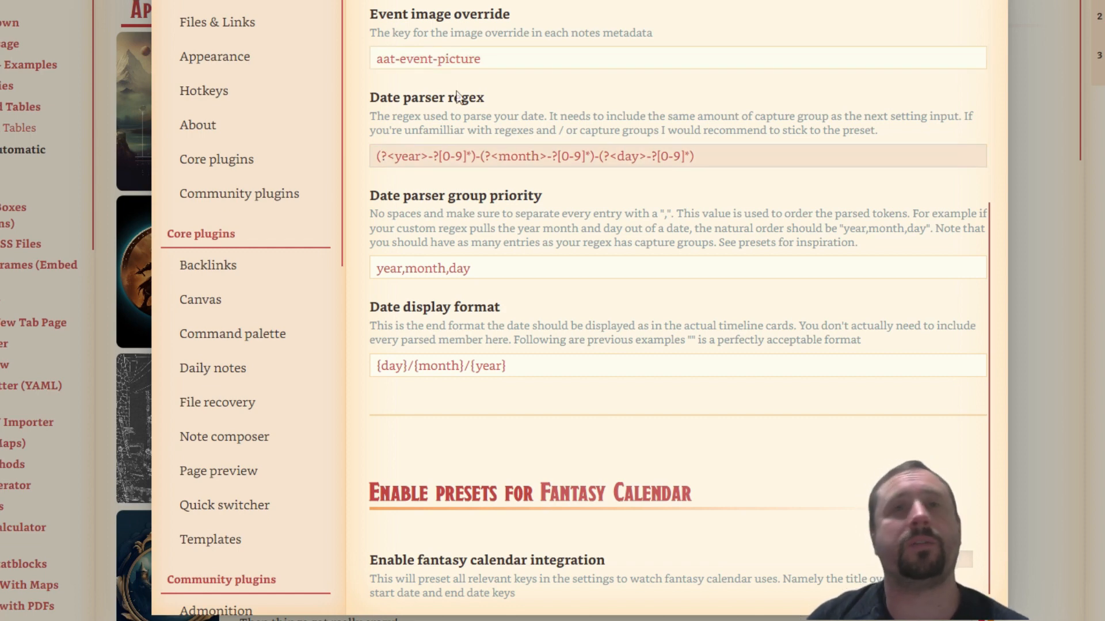
double_click(389, 269)
double_click(426, 268)
double_click(460, 268)
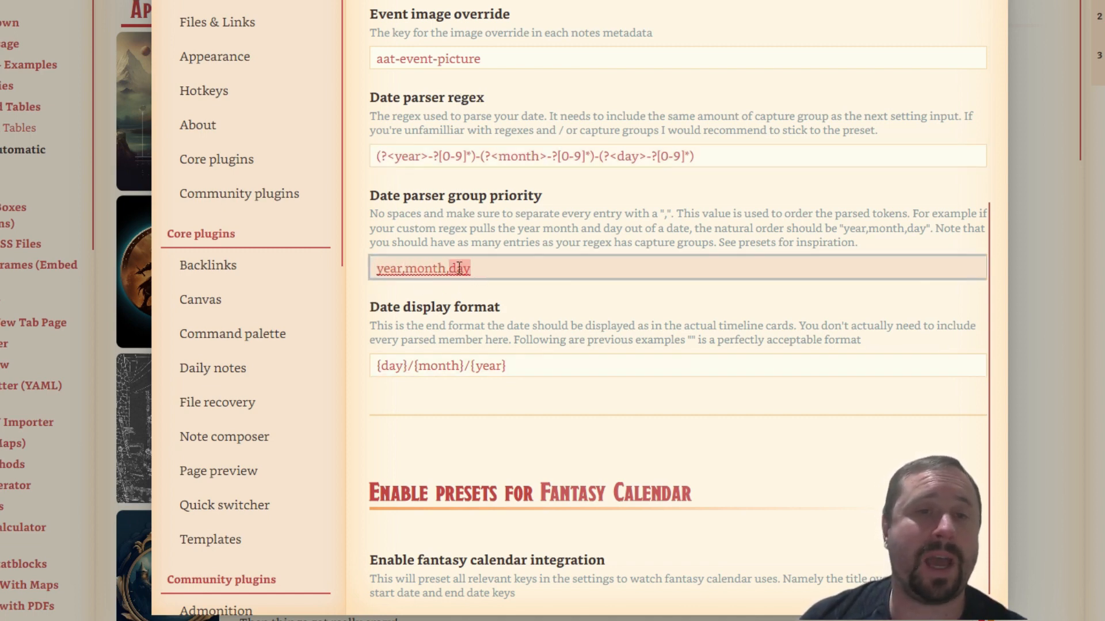
Highlight the entire date parser regex twice more, clearing the selection each time
drag(715, 152, 326, 175)
click(532, 236)
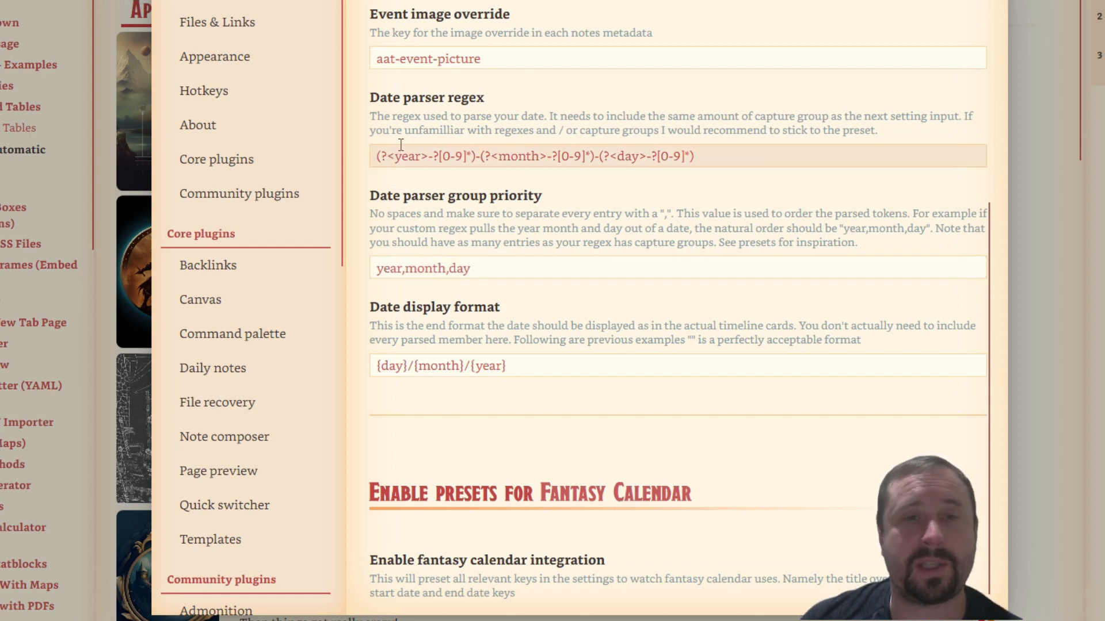
triple_click(382, 156)
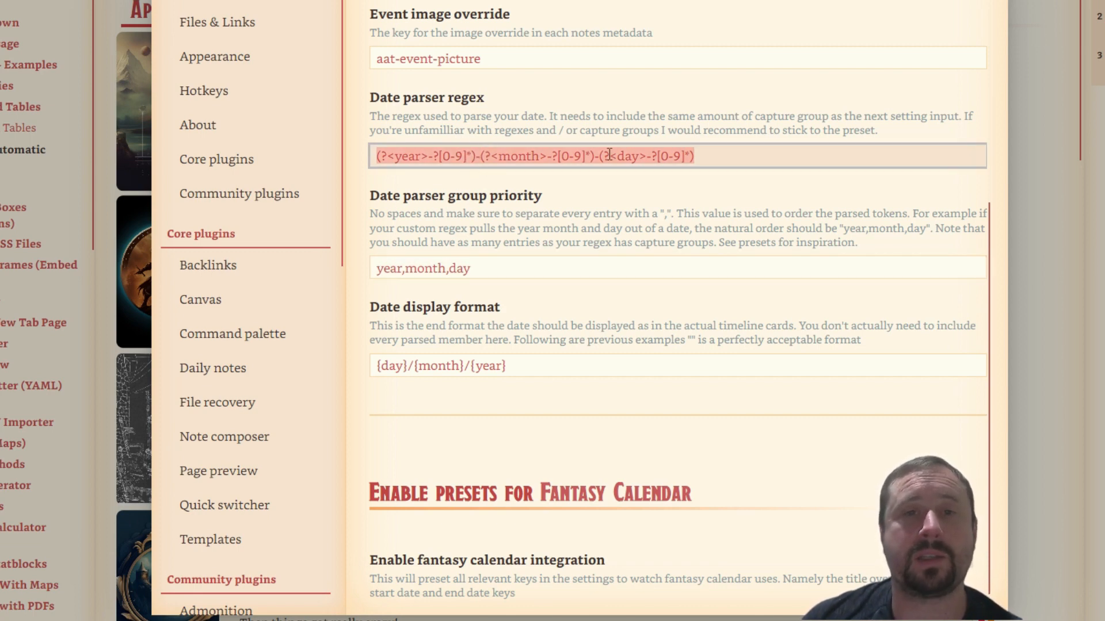
click(703, 221)
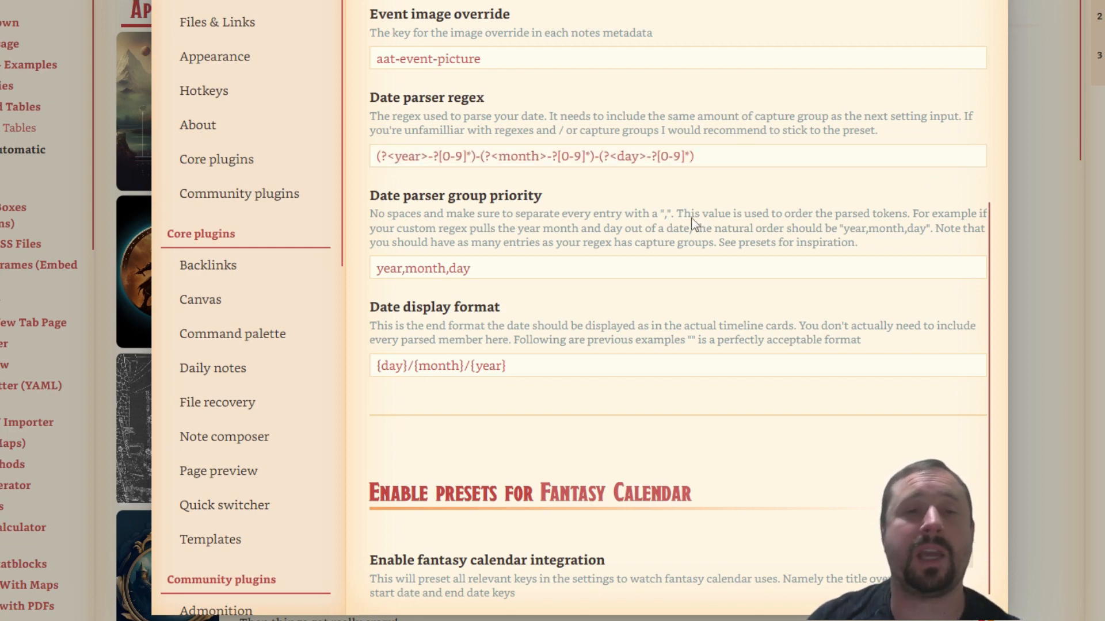
Highlight the whole date parser group priority value, clear the selection, and place the cursor at the end of the date display format
drag(488, 274, 308, 274)
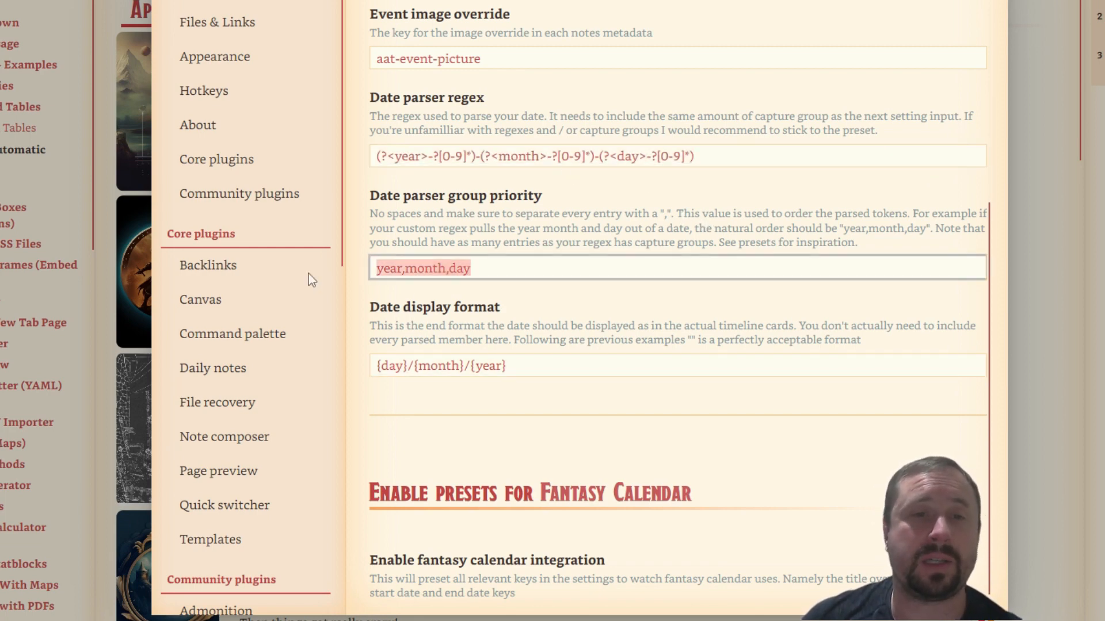
click(526, 242)
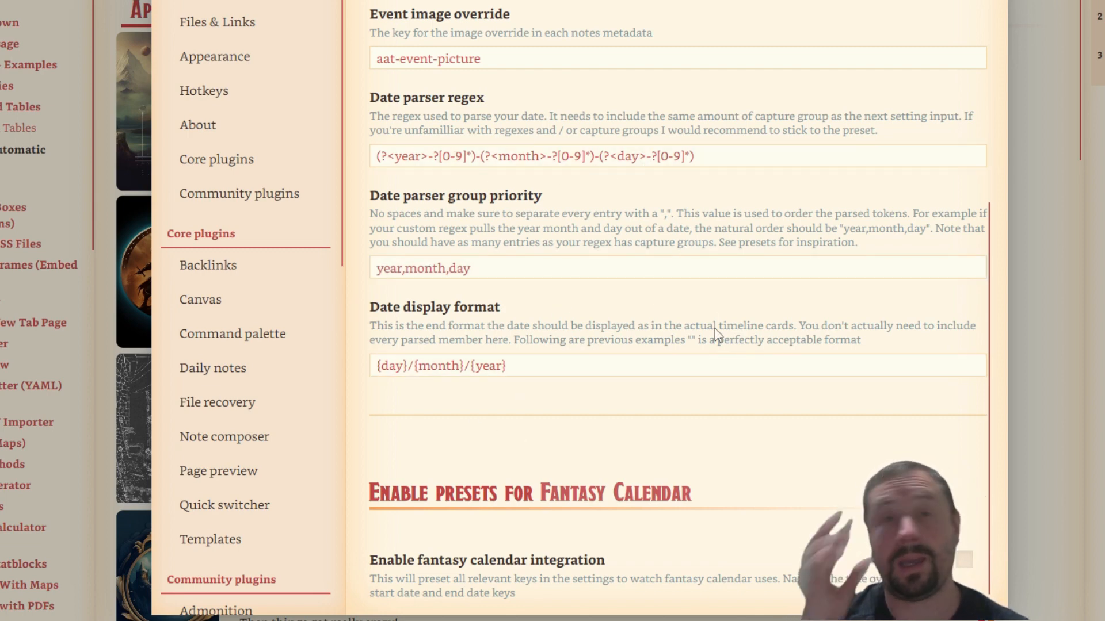
click(539, 367)
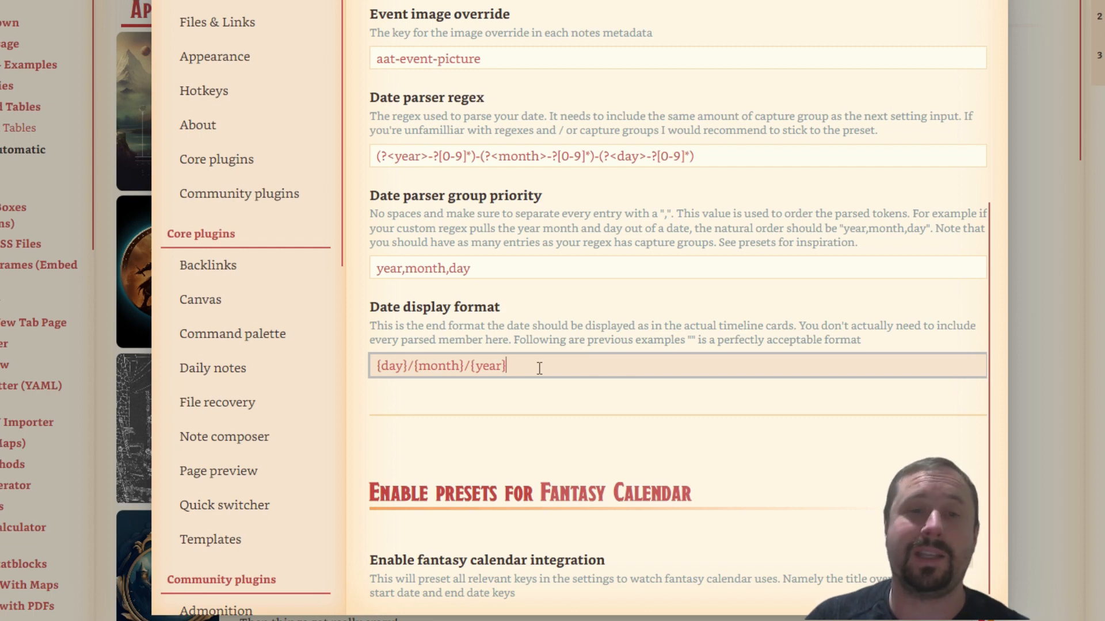
Move the {year} token to the front of the date display format so it reads {year}/{day}/{month}
drag(539, 368, 257, 347)
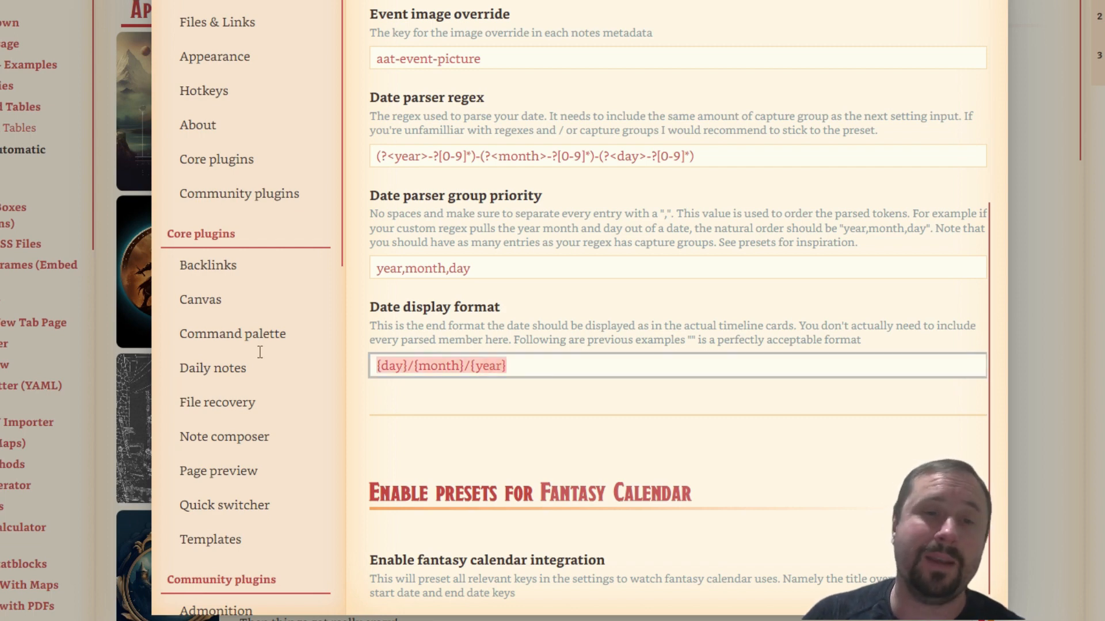
click(603, 363)
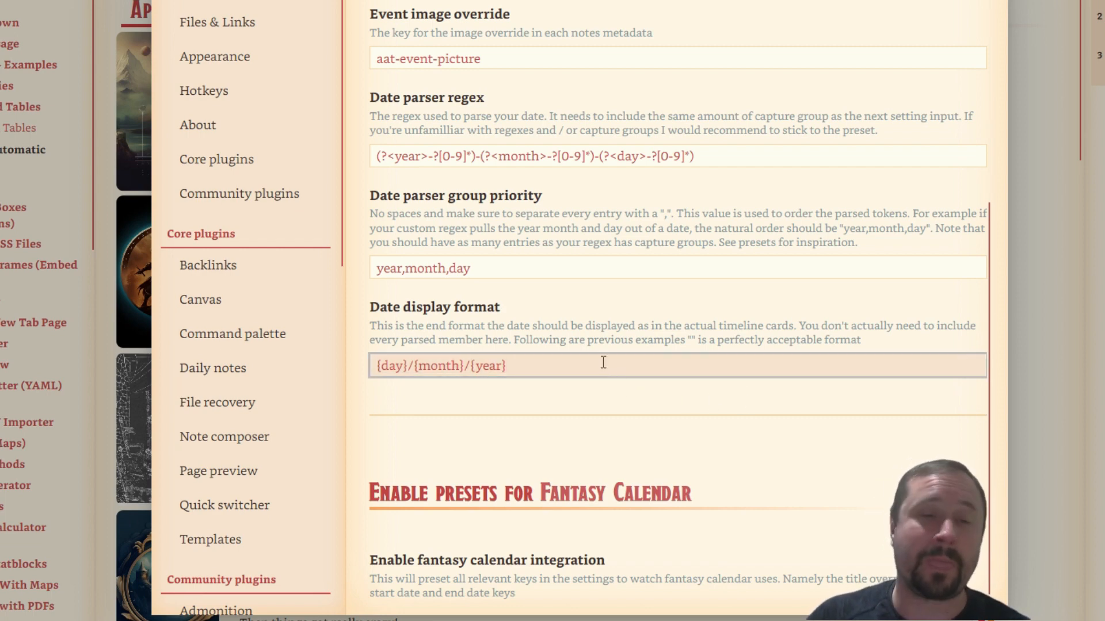
key(shift+Left)
key(shift+Left)
key(shift+Left)
key(shift+Left)
key(shift+Left)
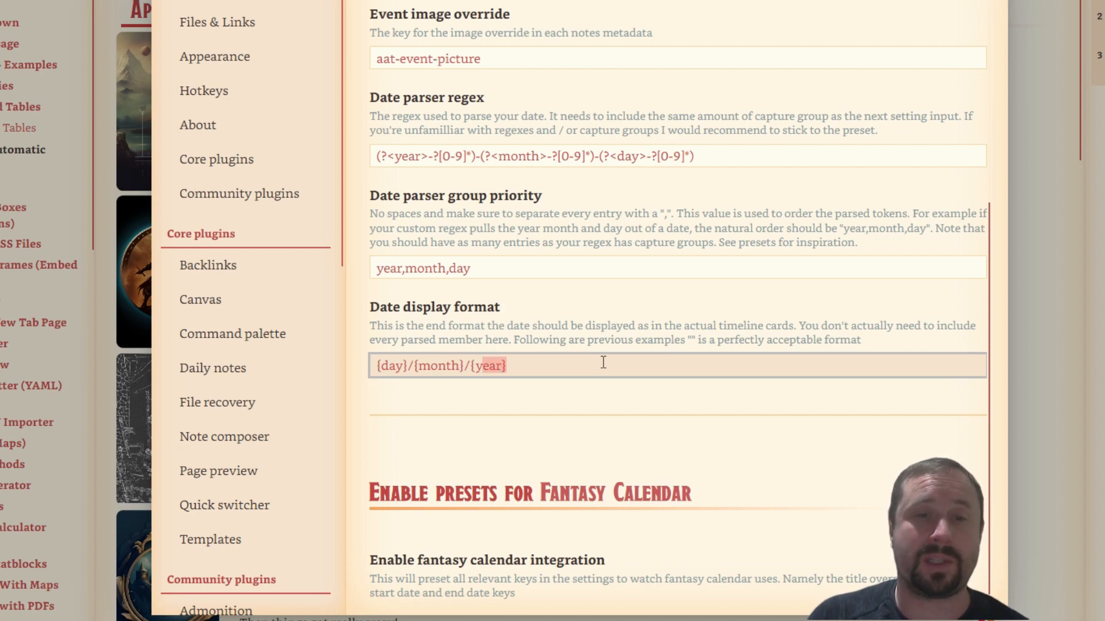
key(shift+Left)
key(shift+Left)
key(shift+Right)
key(ctrl+c)
key(BackSpace)
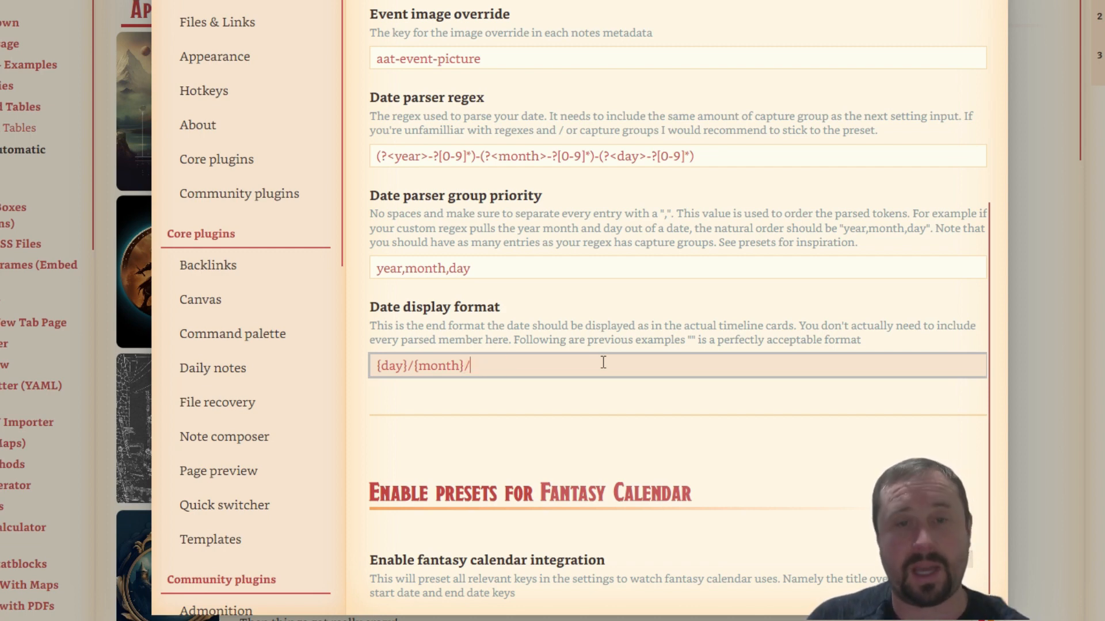
key(ctrl+v)
text(/)
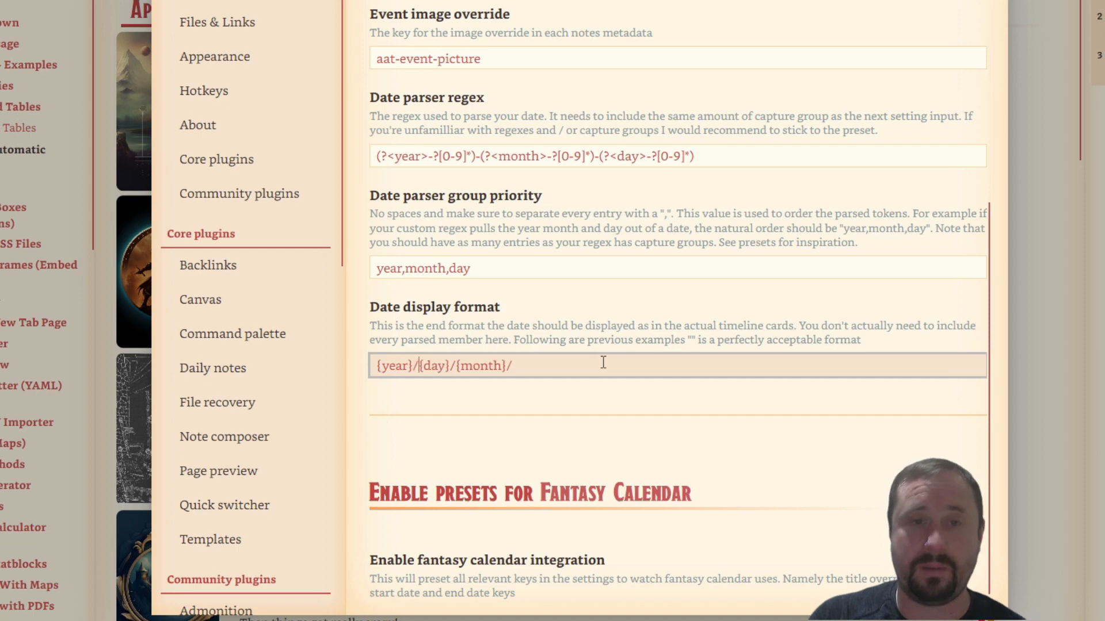
key(BackSpace)
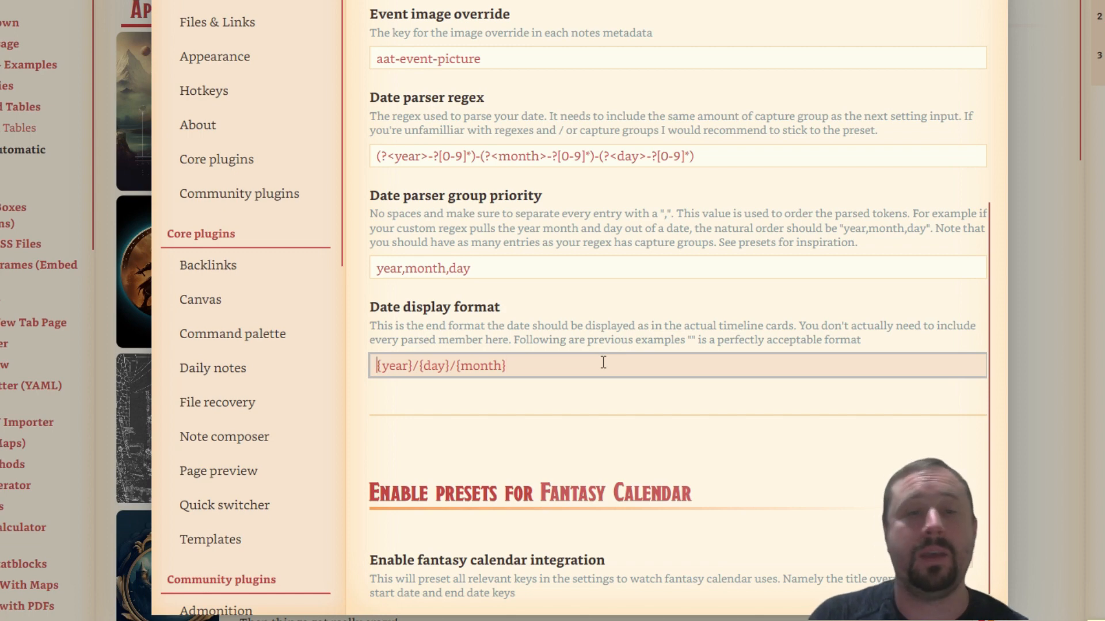
Remove the leading {year} token and append it at the end, making the date display format {day}/{month}/{year}
key(shift+Right)
key(shift+Right)
key(shift+Right)
key(shift+Right)
key(shift+Right)
key(shift+Right)
key(shift+Right)
key(shift+Left)
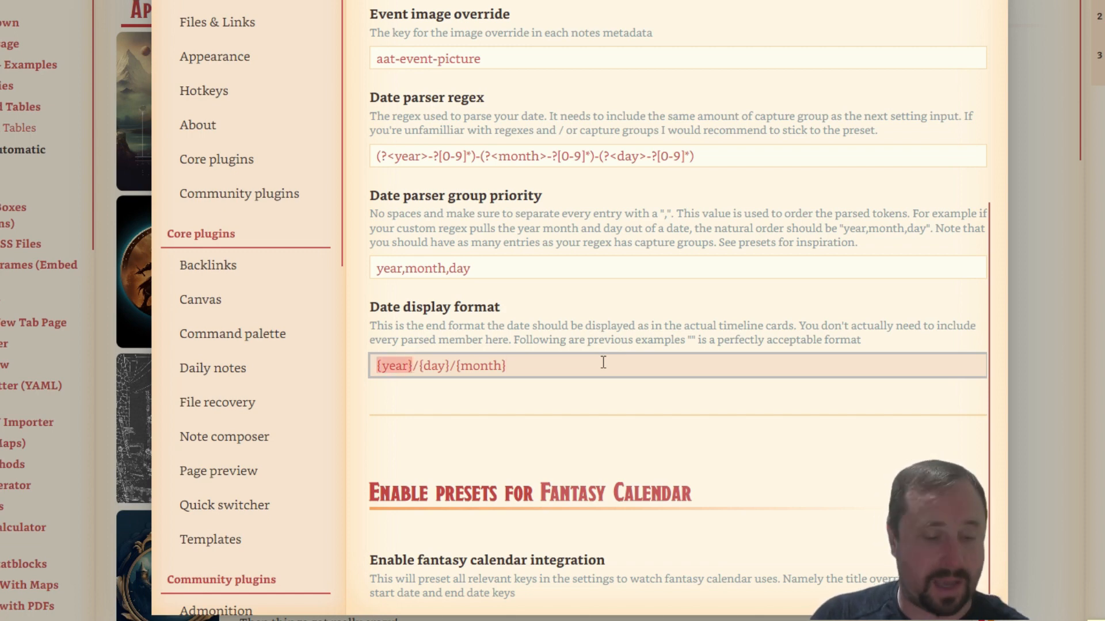
key(BackSpace)
key(Delete)
key(End)
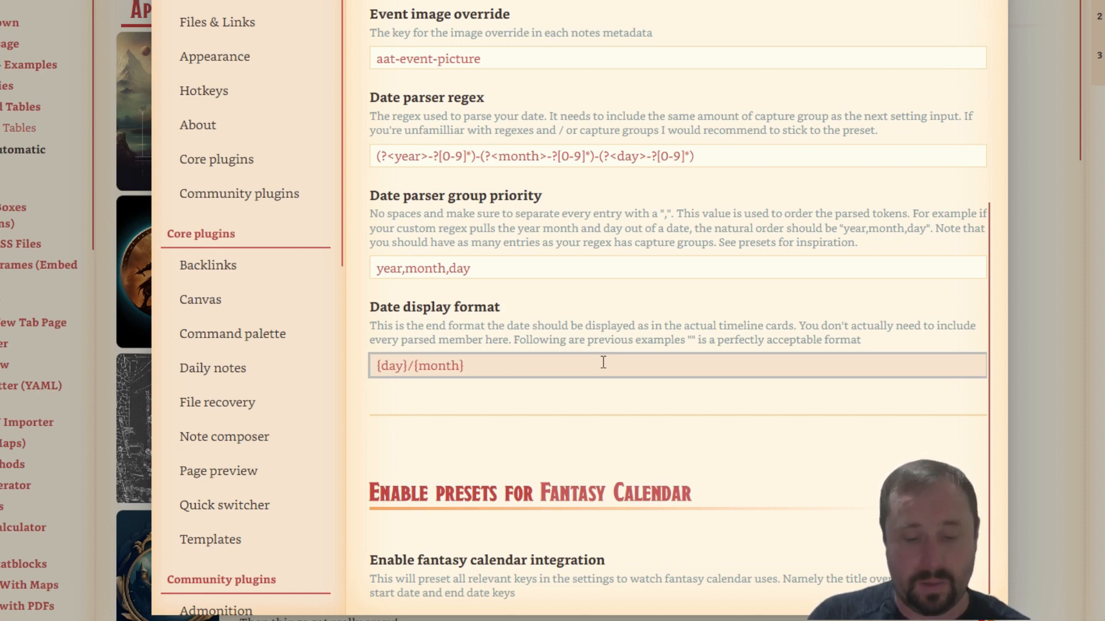
text(/{year})
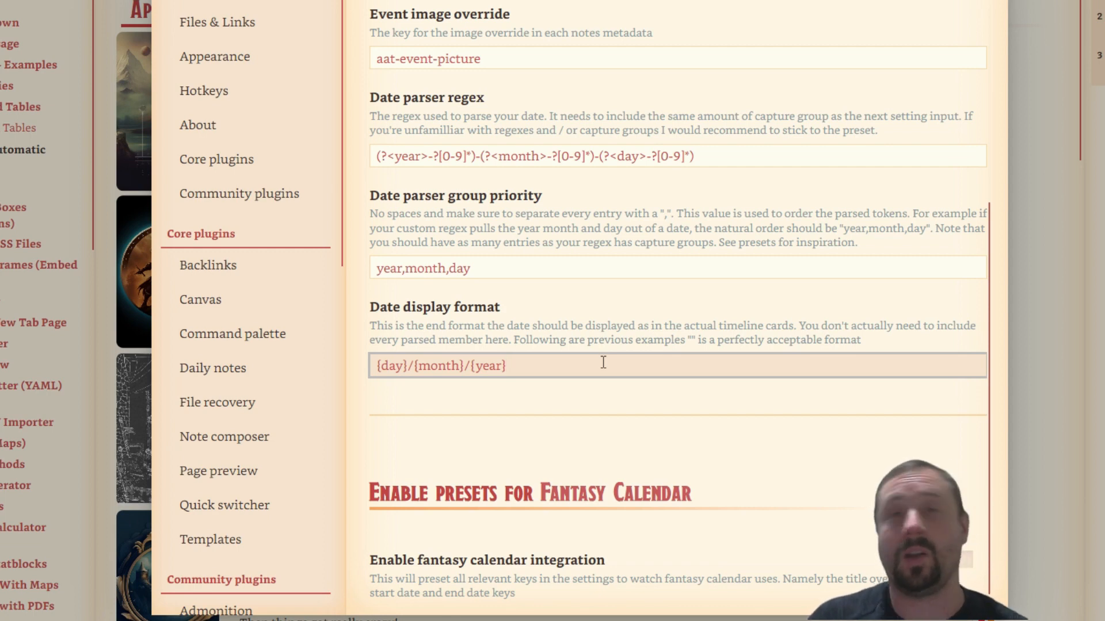
Highlight the date display format and the entire date parser regex, clearing the selection after reviewing them
scroll(603, 363, up, 3)
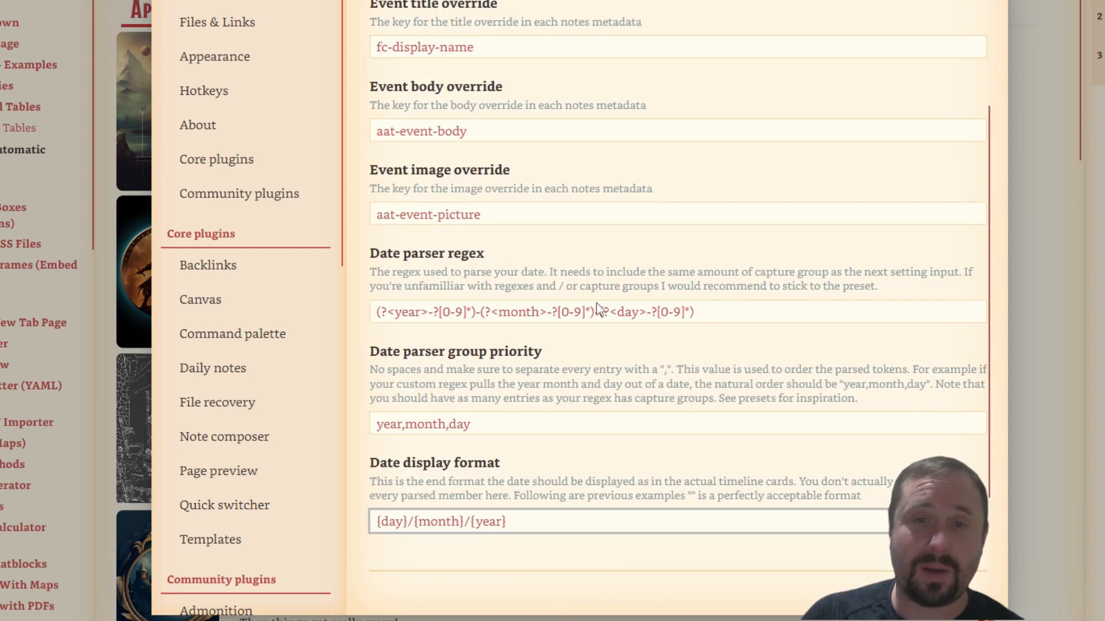
scroll(658, 397, down, 1)
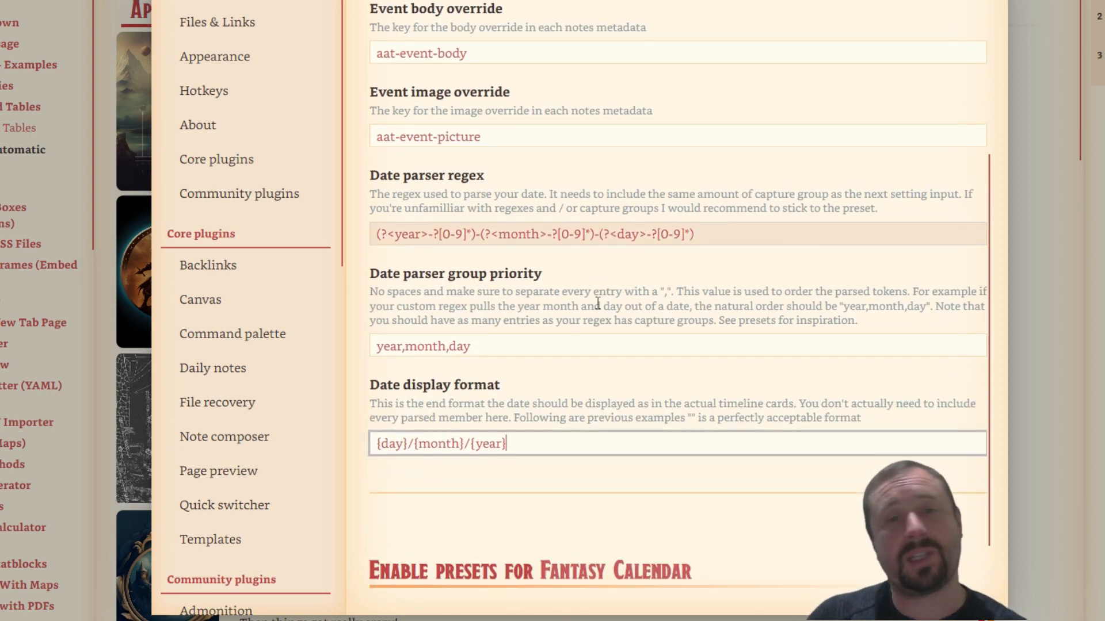
triple_click(516, 450)
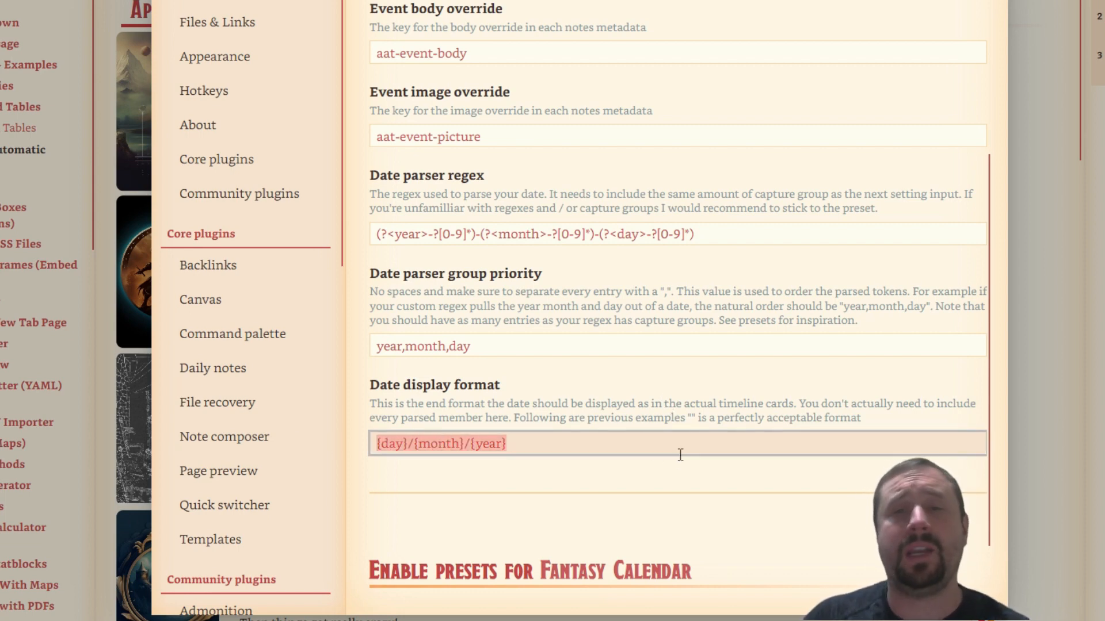
triple_click(738, 234)
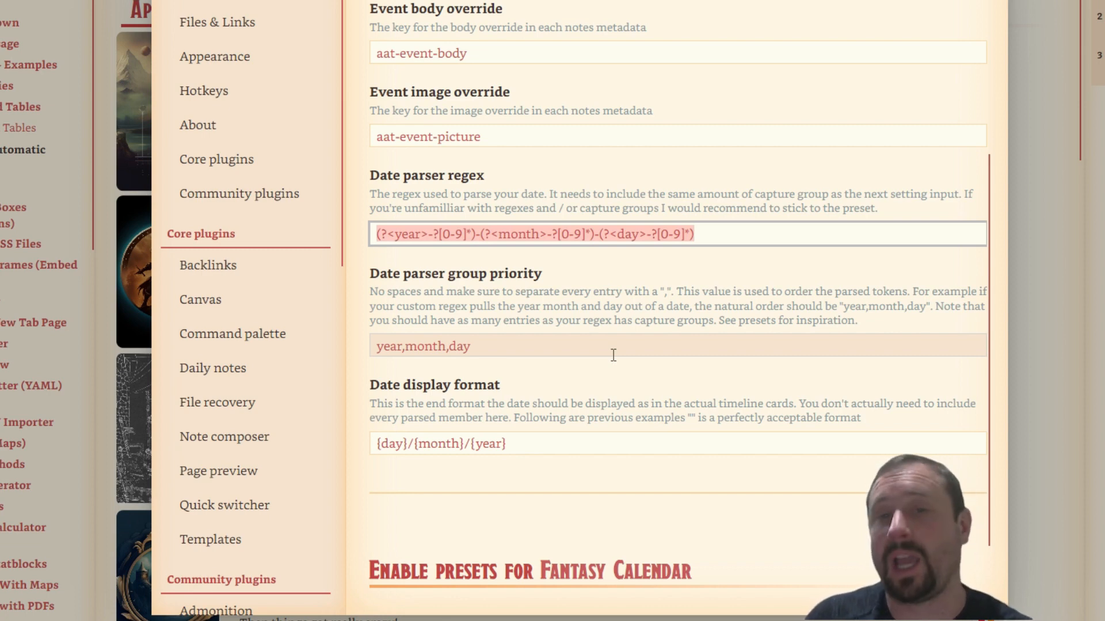
click(682, 277)
triple_click(714, 231)
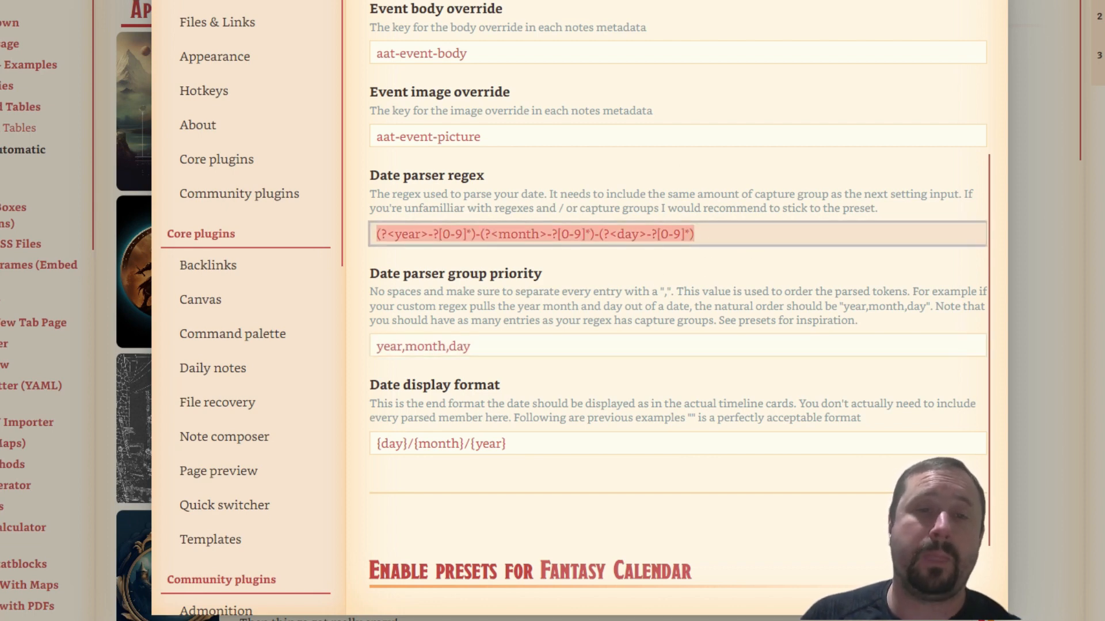
click(684, 253)
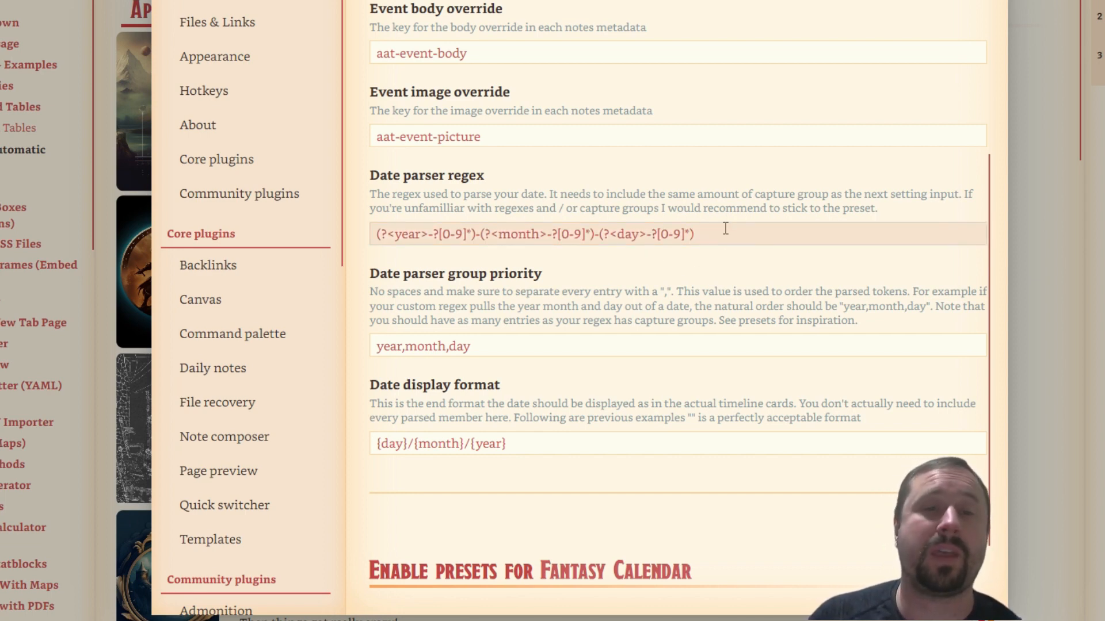
click(727, 228)
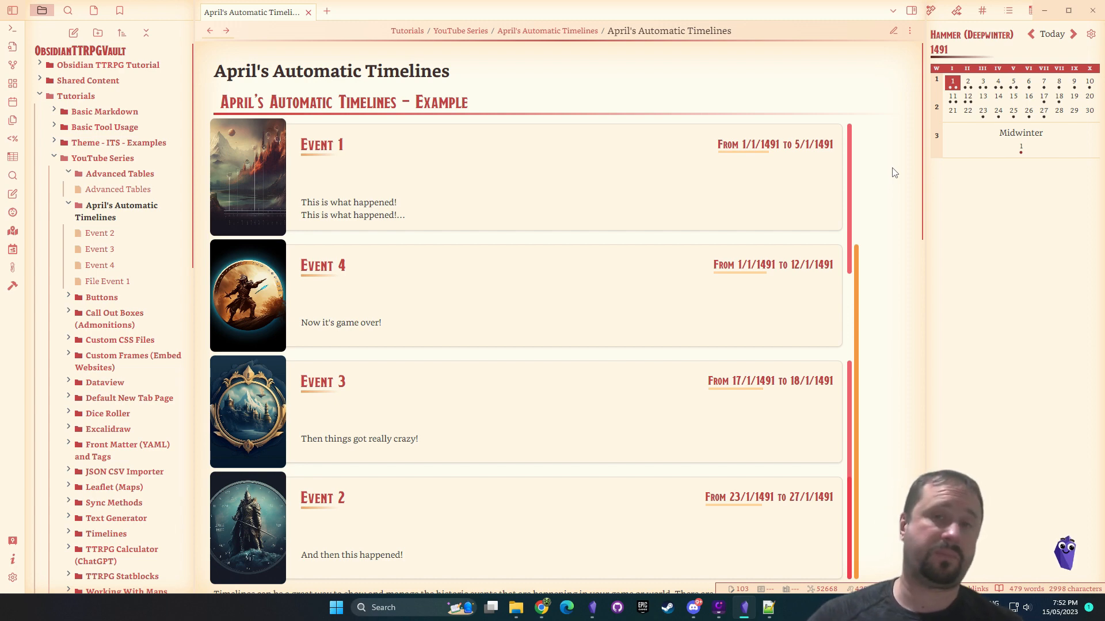
Create a new note named Event 5 in the April's Automatic Timelines folder
mouse_move(384, 187)
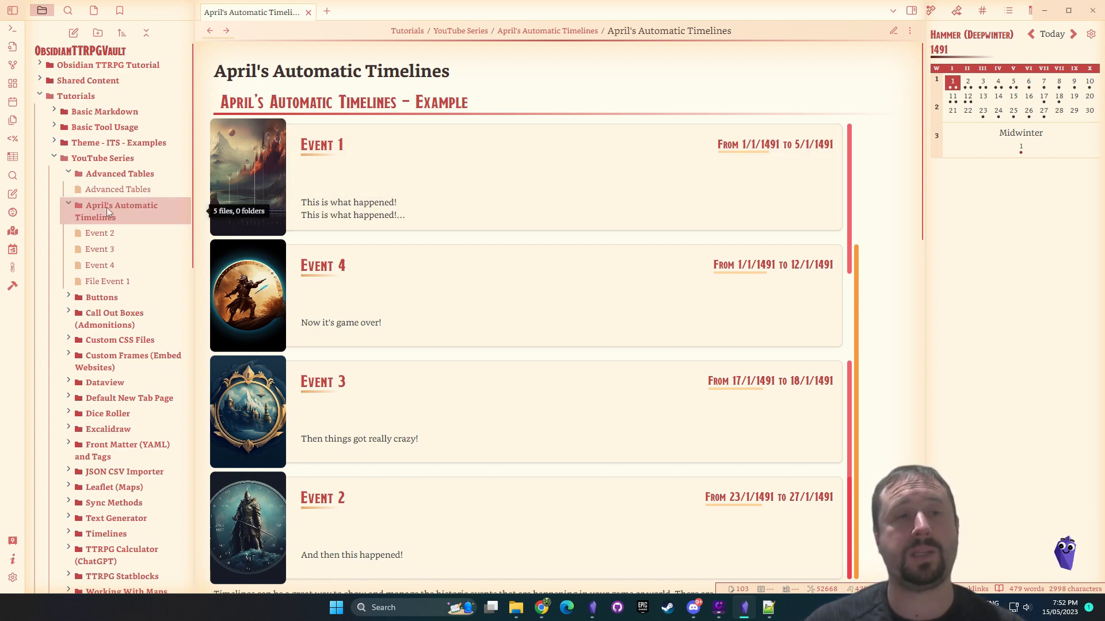
right_click(116, 214)
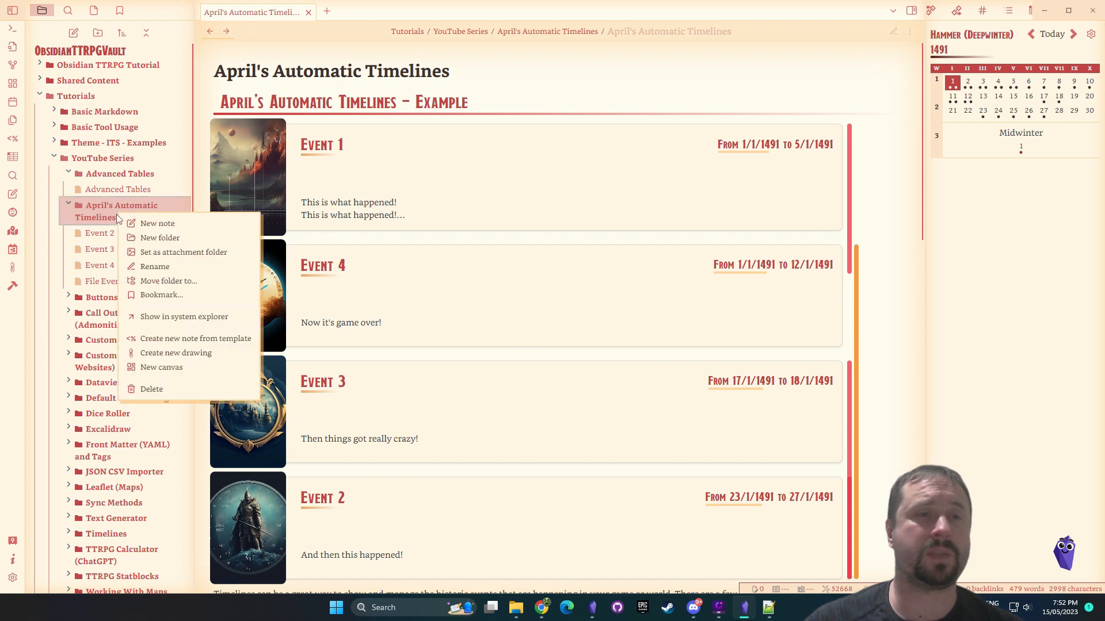
click(151, 223)
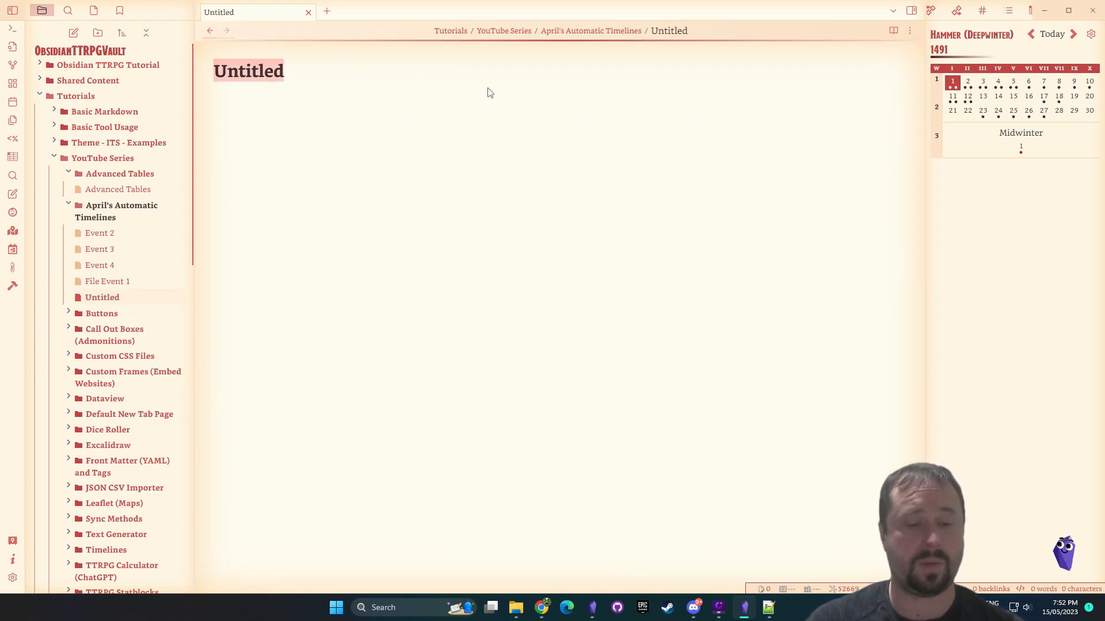
text(Event 5)
key(Return)
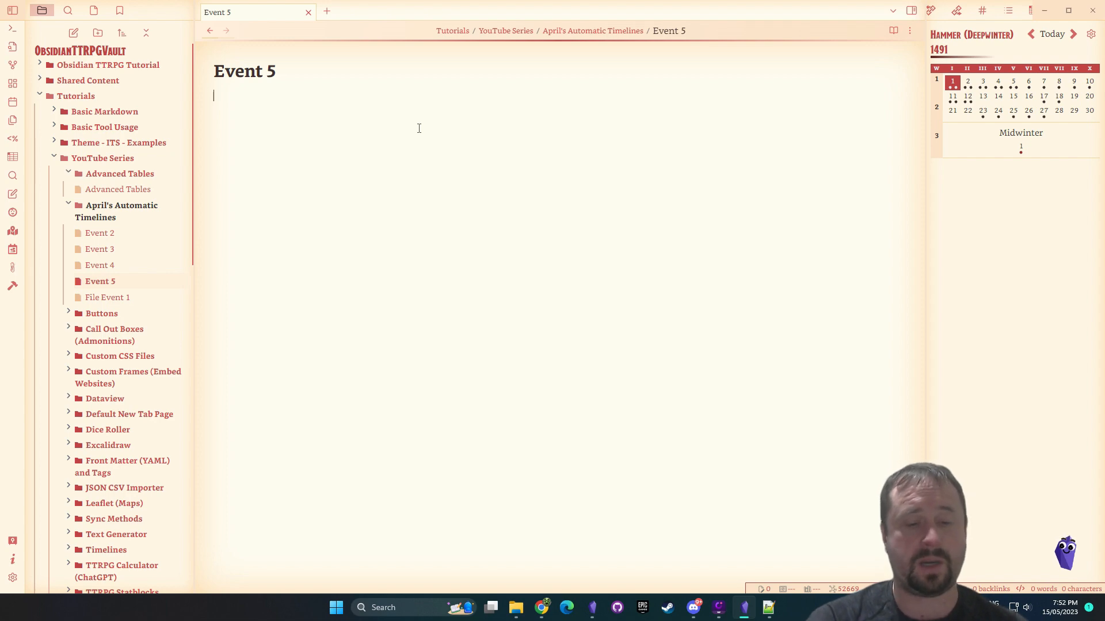
Search the templates for timeline and insert the timeline event template into the Event 5 note
key(alt+e)
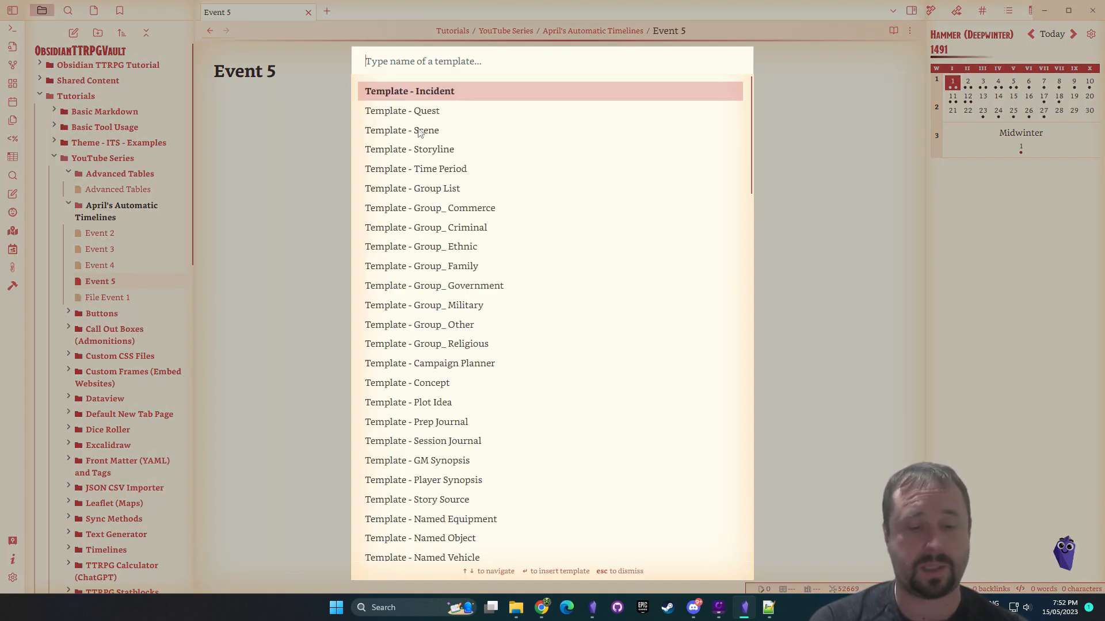
text(april)
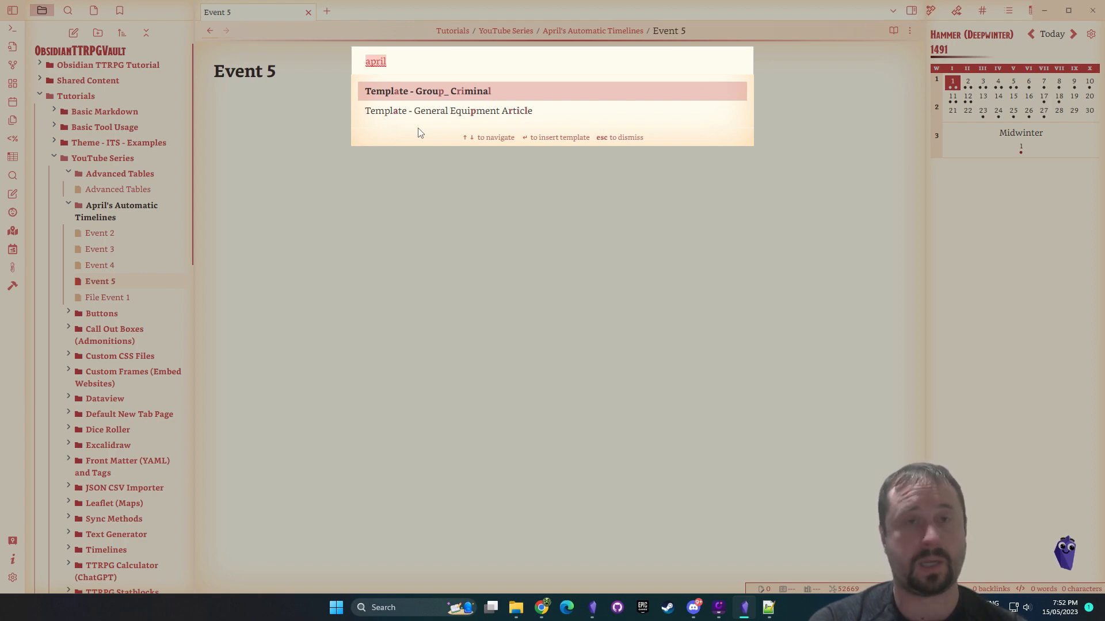
text(timeline)
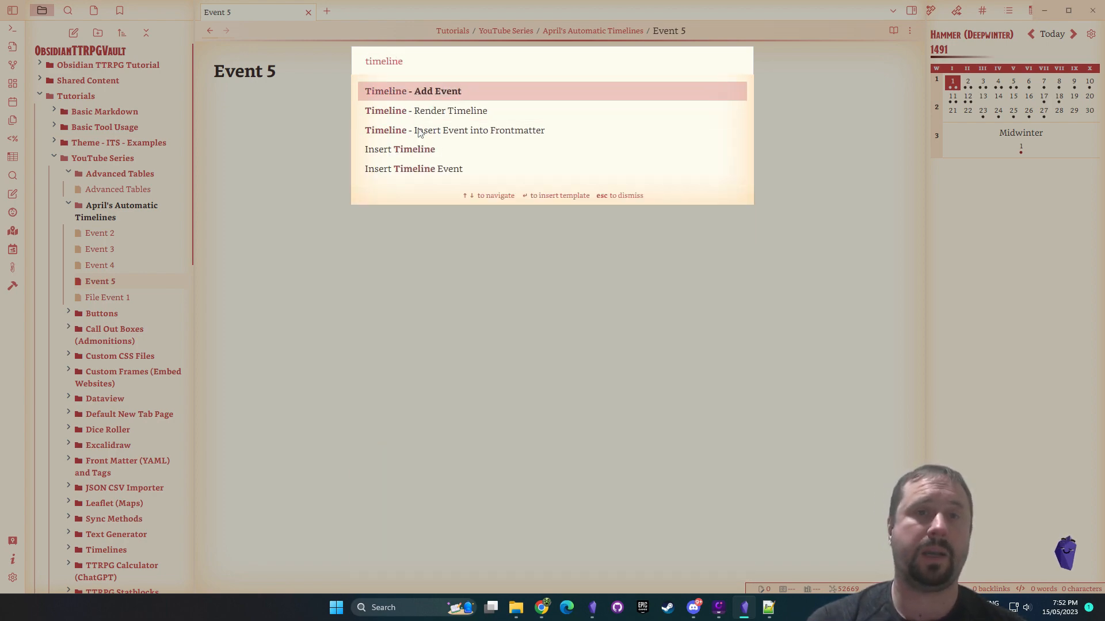
key(Return)
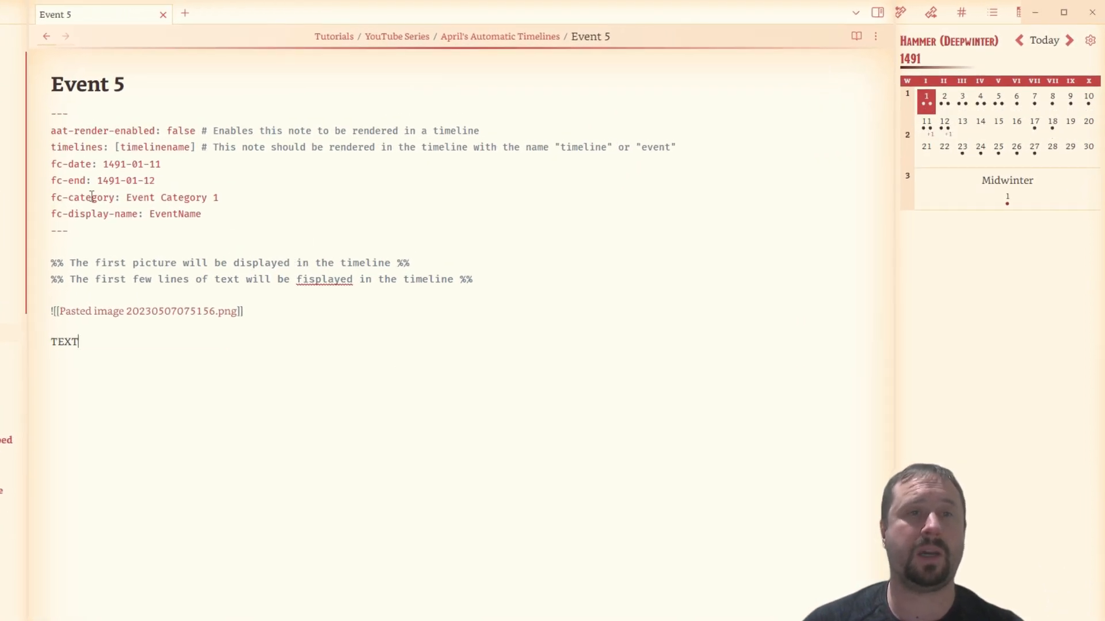
Set the Event 5 note's fc-date to 1491-01-14 and its fc-end to 1491-01-15
click(163, 165)
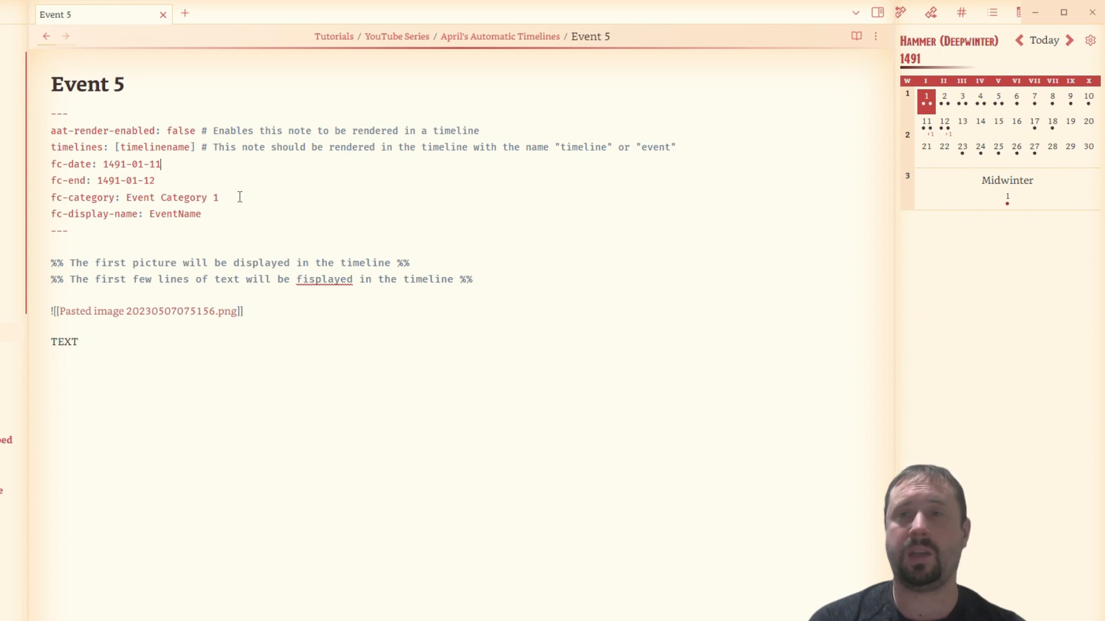
key(BackSpace)
text(4)
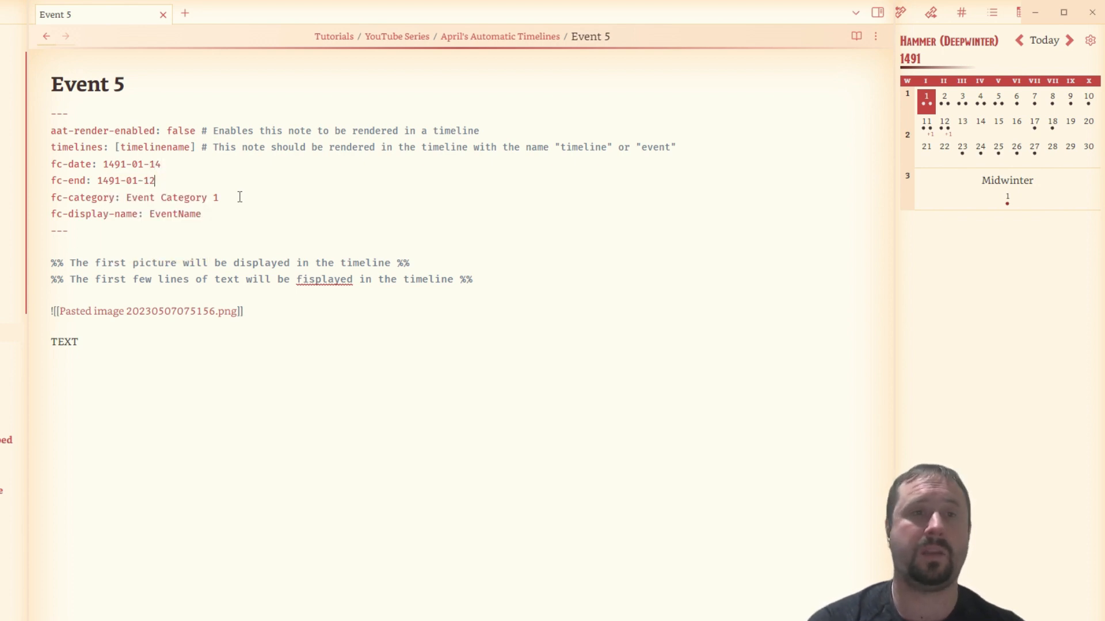
key(BackSpace)
text(5)
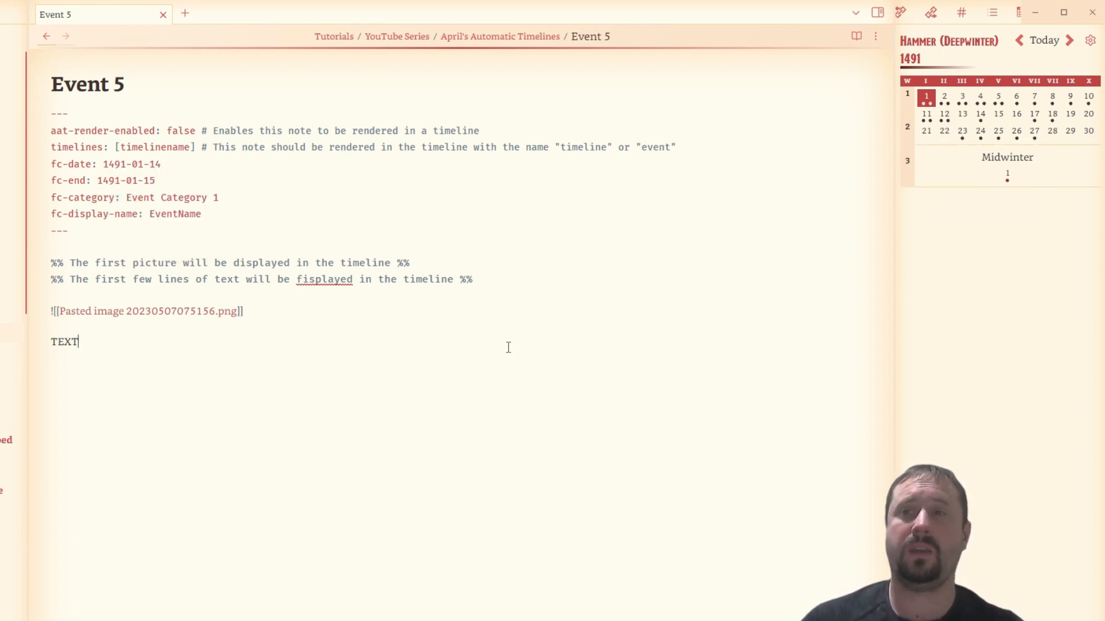
Highlight the pasted image link in the note body and set fc-display-name to Event 5
drag(279, 300, 283, 327)
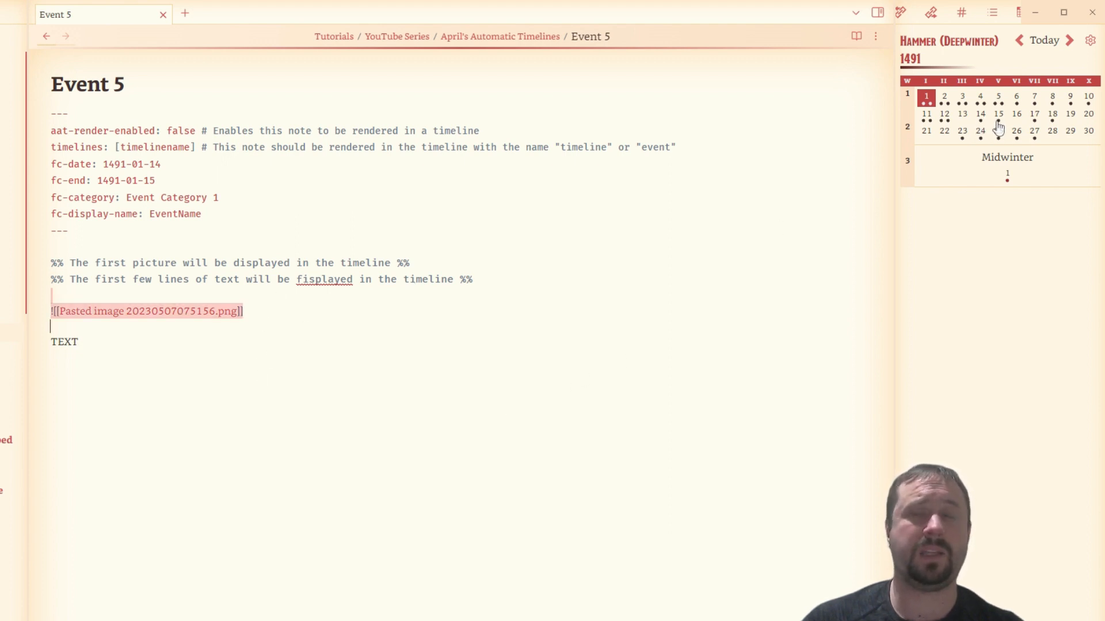
click(337, 443)
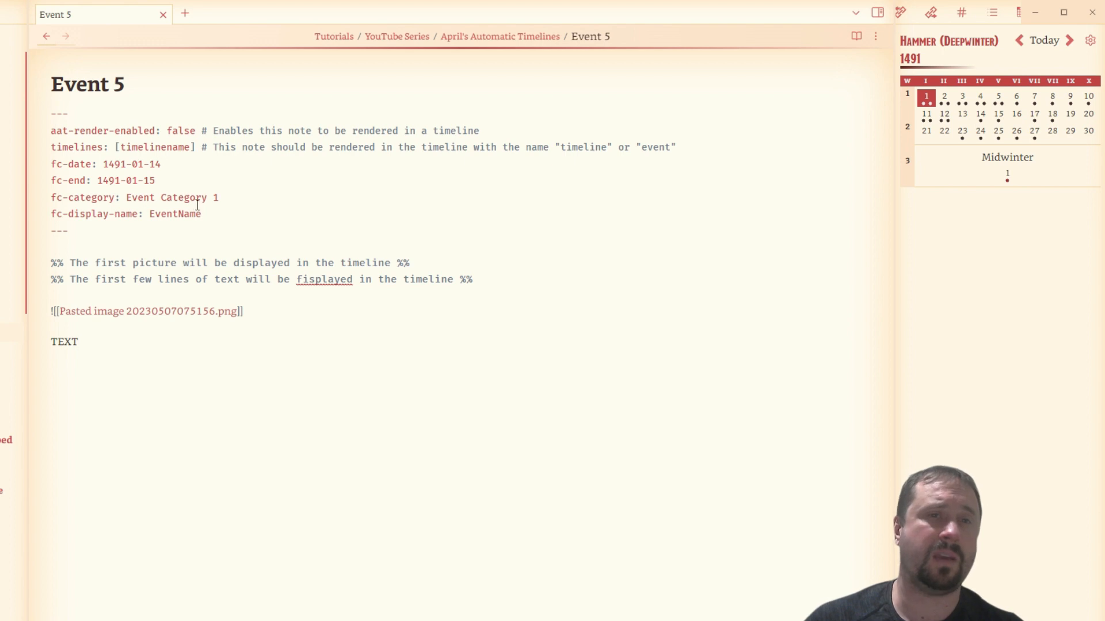
drag(211, 216, 149, 214)
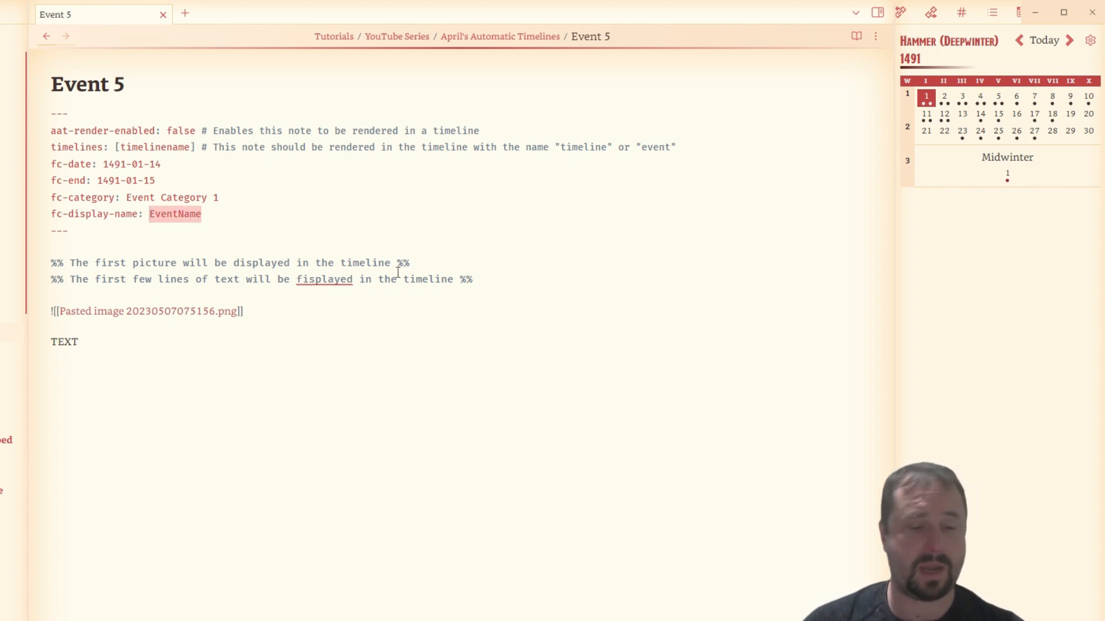
text(Event 5)
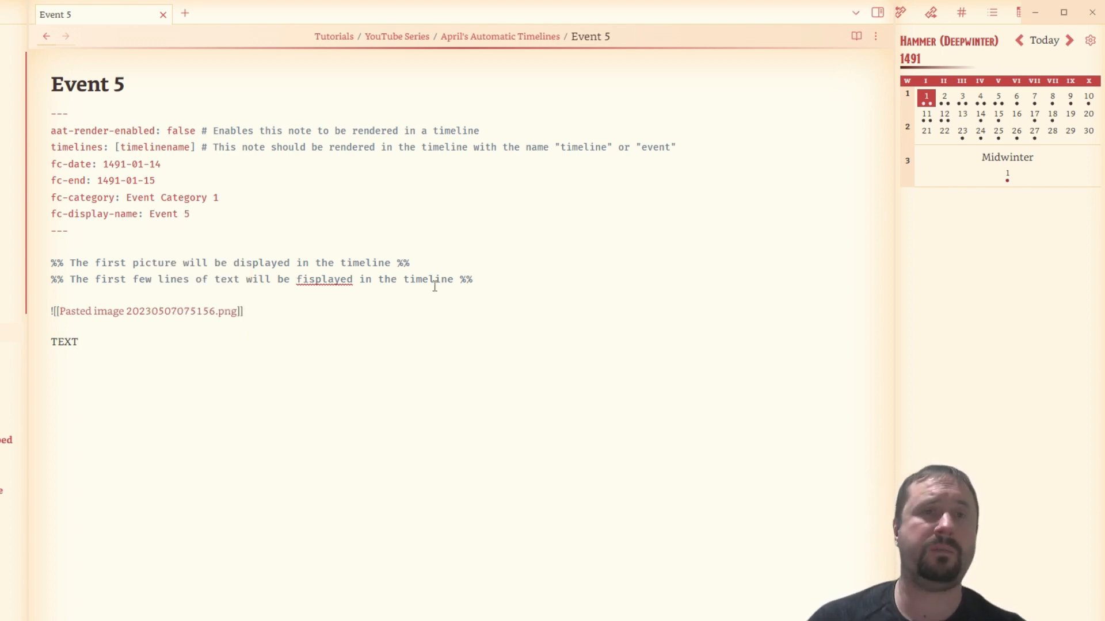
Highlight the timelines value and set aat-render-enabled to true in the Event 5 frontmatter
double_click(142, 148)
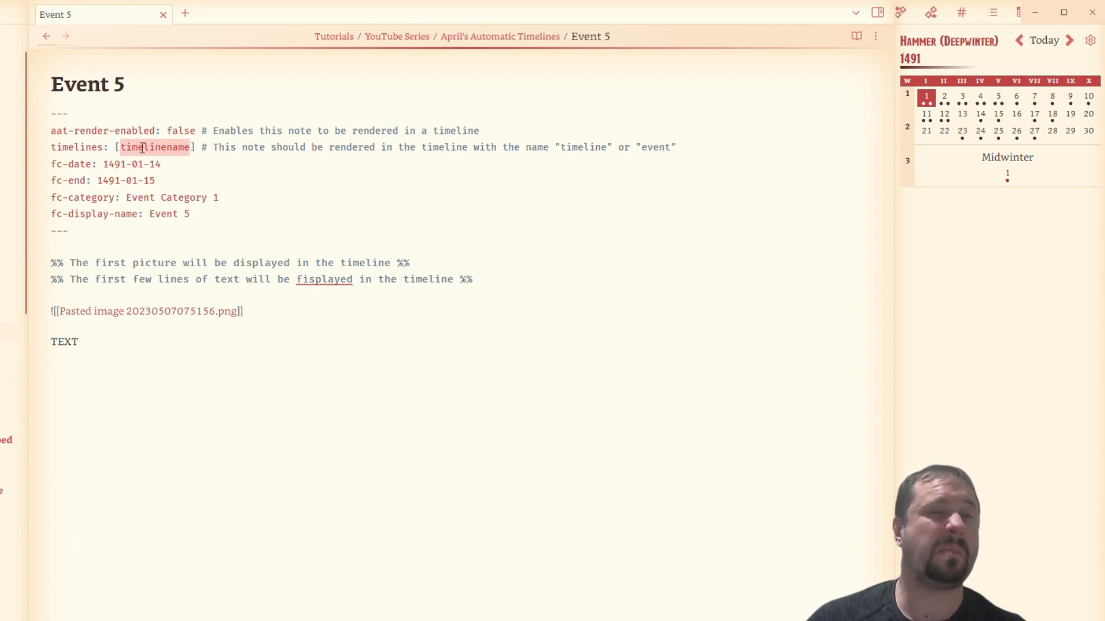
click(268, 183)
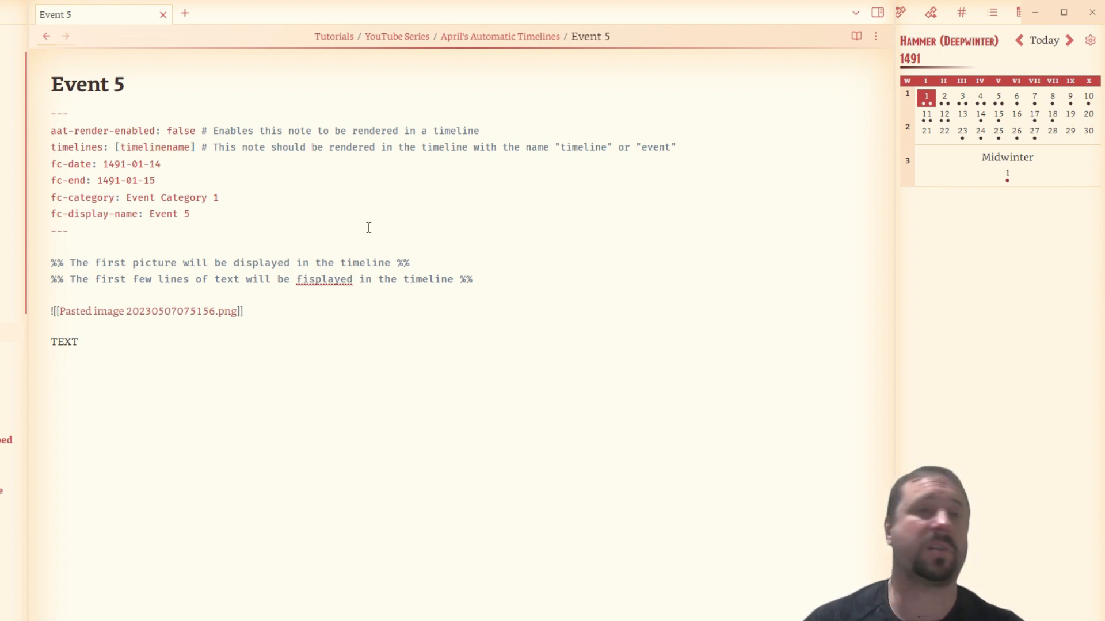
double_click(185, 127)
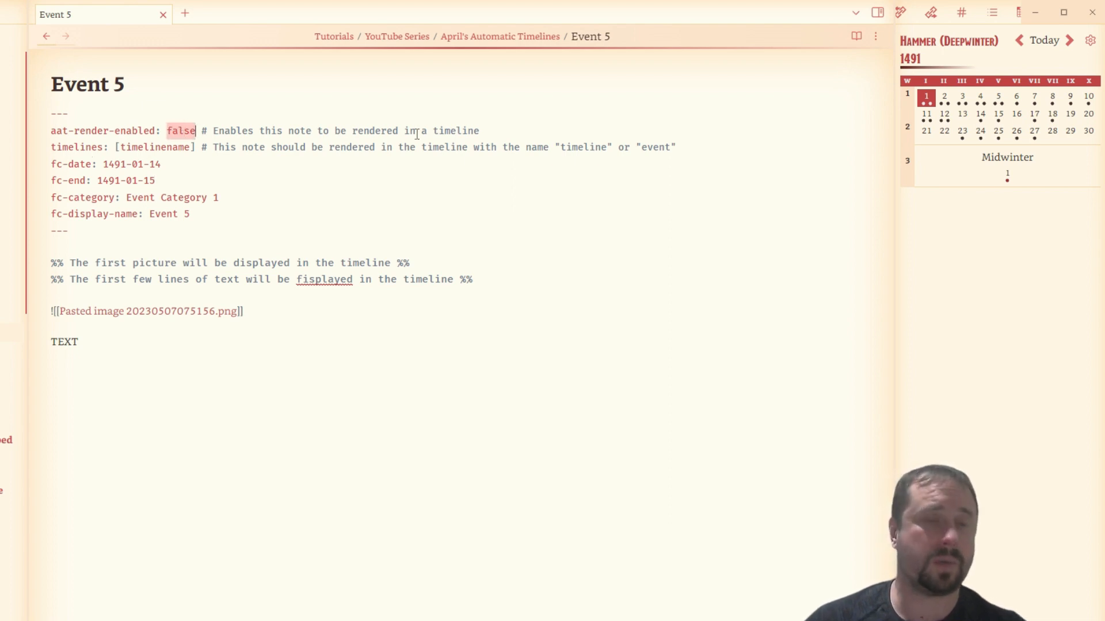
text(true)
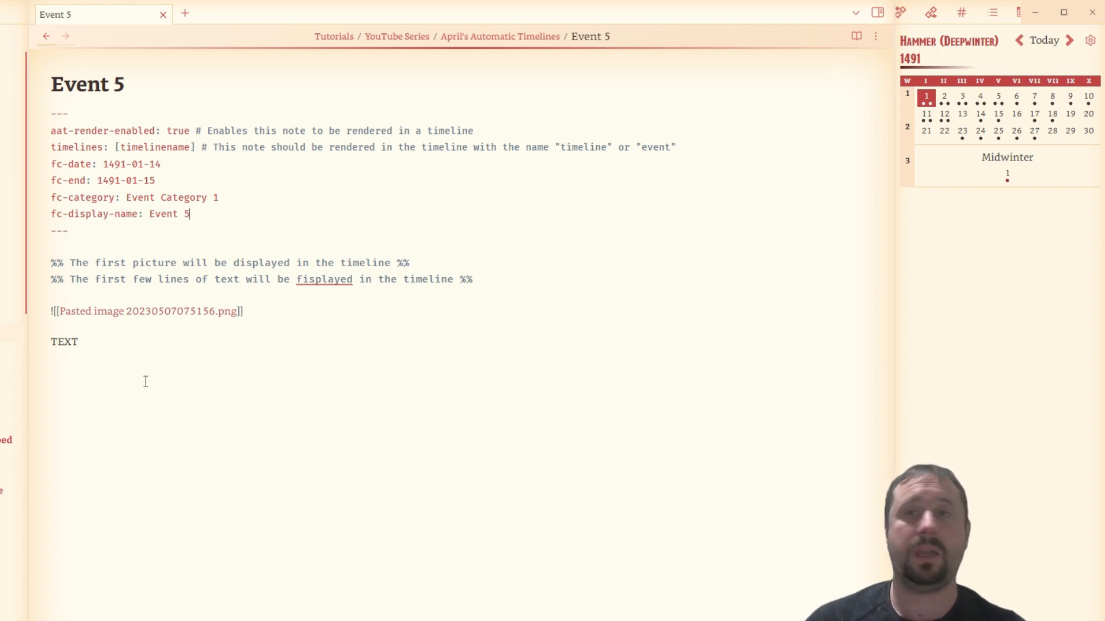
Replace the pasted image link in the Event 5 note with an embed of Spy.png
click(853, 37)
click(854, 37)
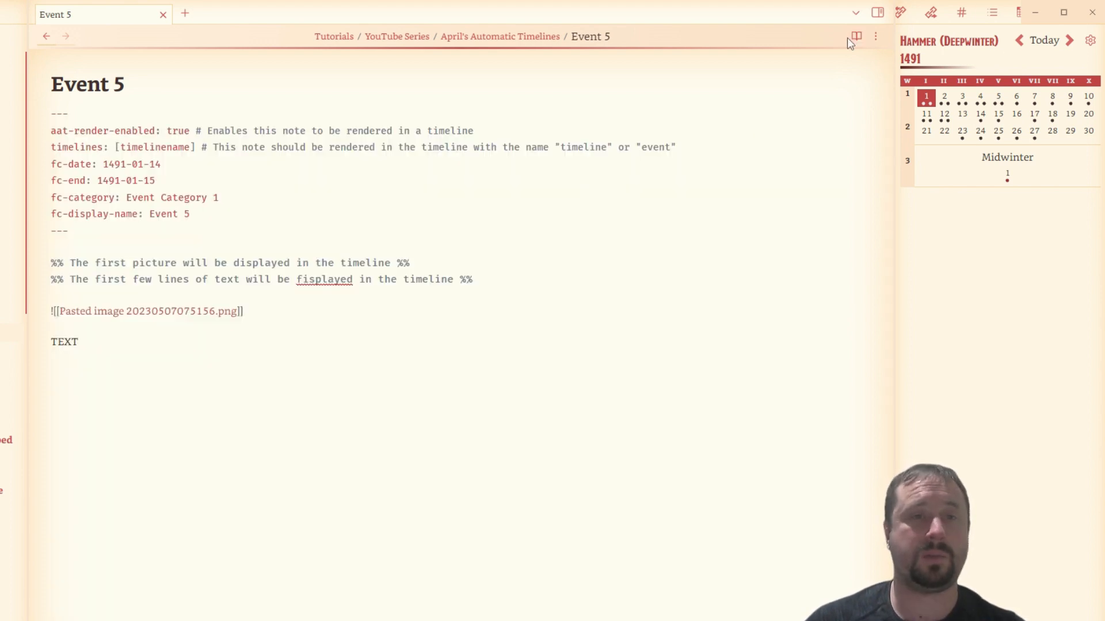
drag(243, 311, 11, 313)
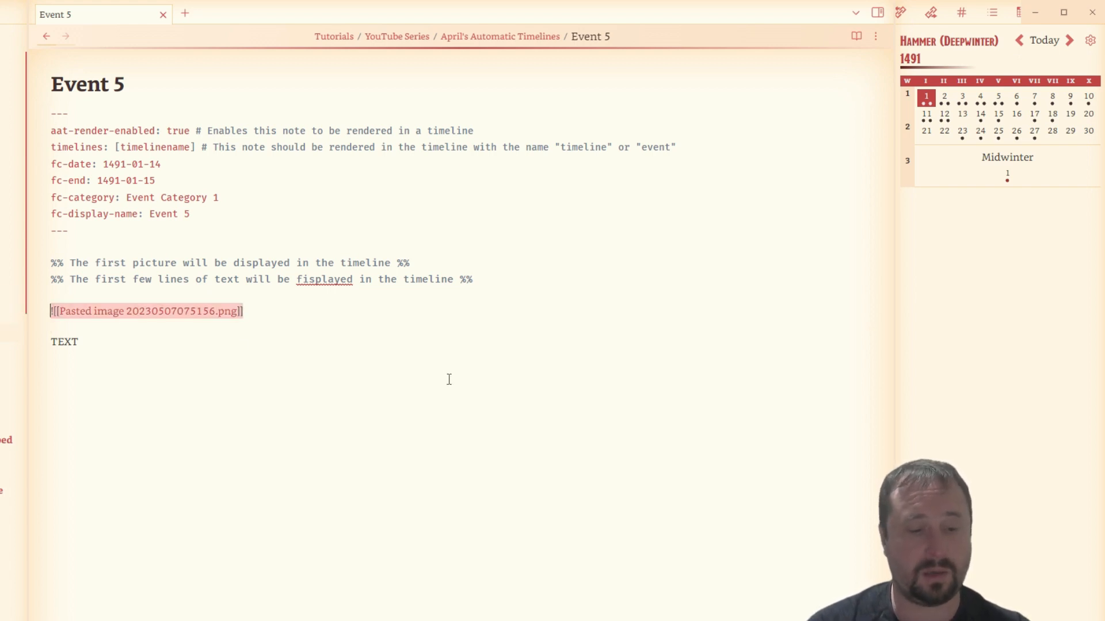
text(![[pnhg)
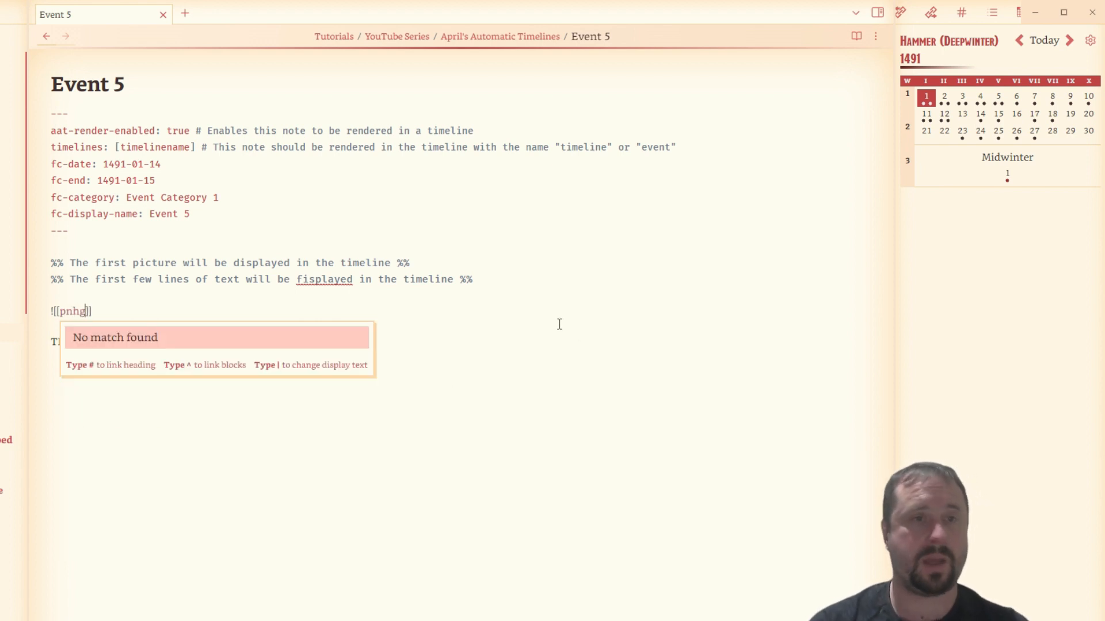
key(BackSpace)
key(BackSpace)
text(g)
scroll(299, 449, down, 5)
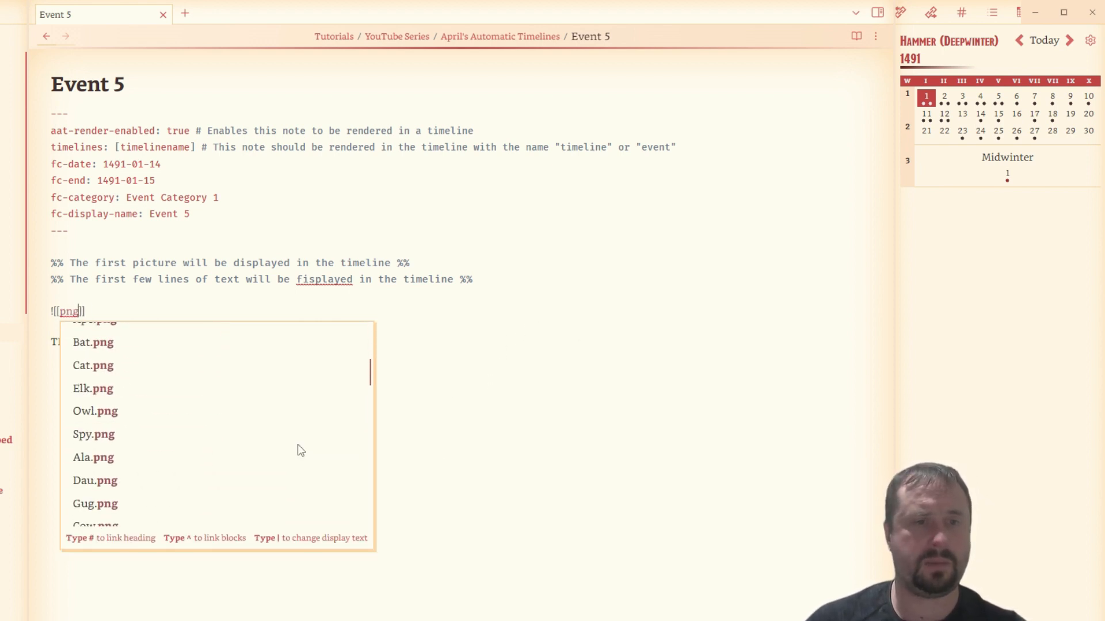
click(177, 431)
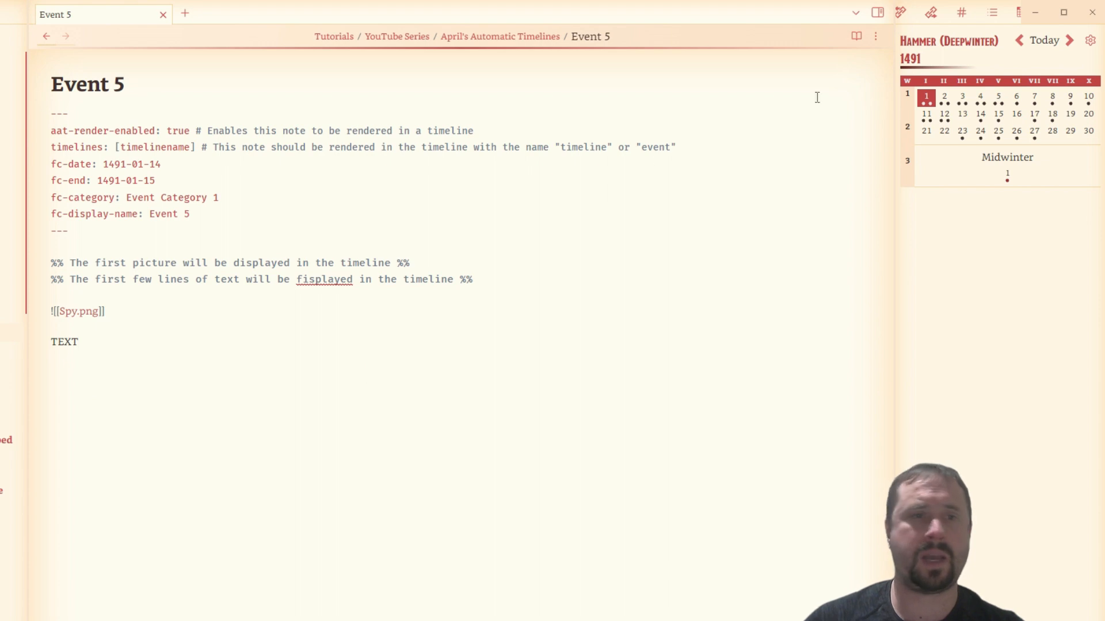
Replace the TEXT placeholder in the Event 5 note body with "This is a spy"
key(shift+Home)
text(This is a)
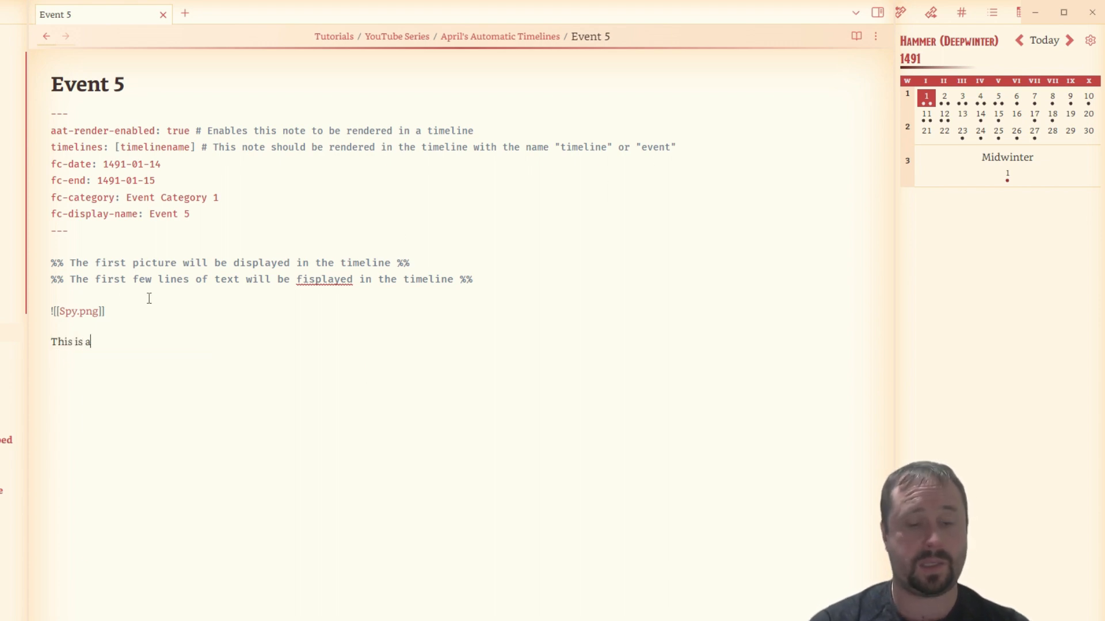
text( spy)
click(230, 217)
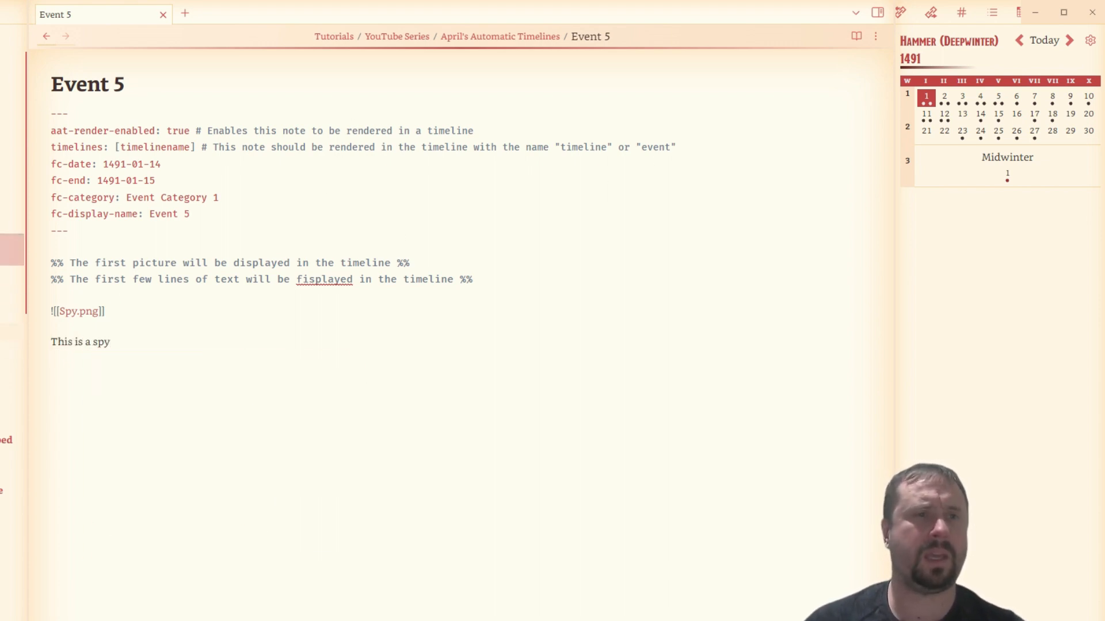
View the April's Automatic Timelines note in reading mode and open the Event 5 note from its timeline entry
click(8, 249)
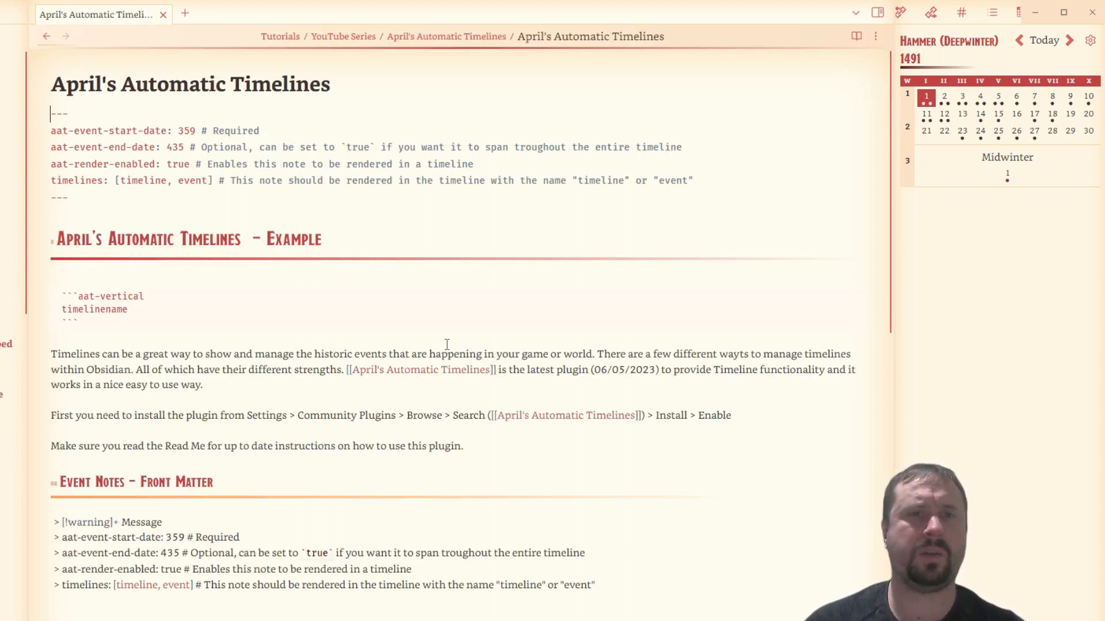
click(856, 37)
scroll(545, 358, down, 1)
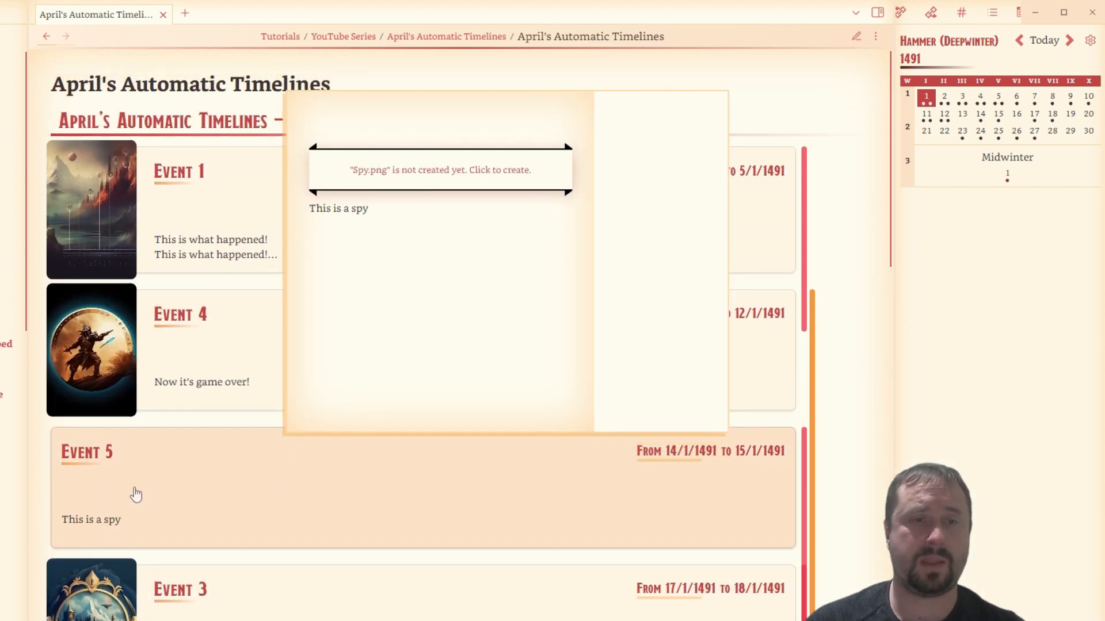
click(166, 483)
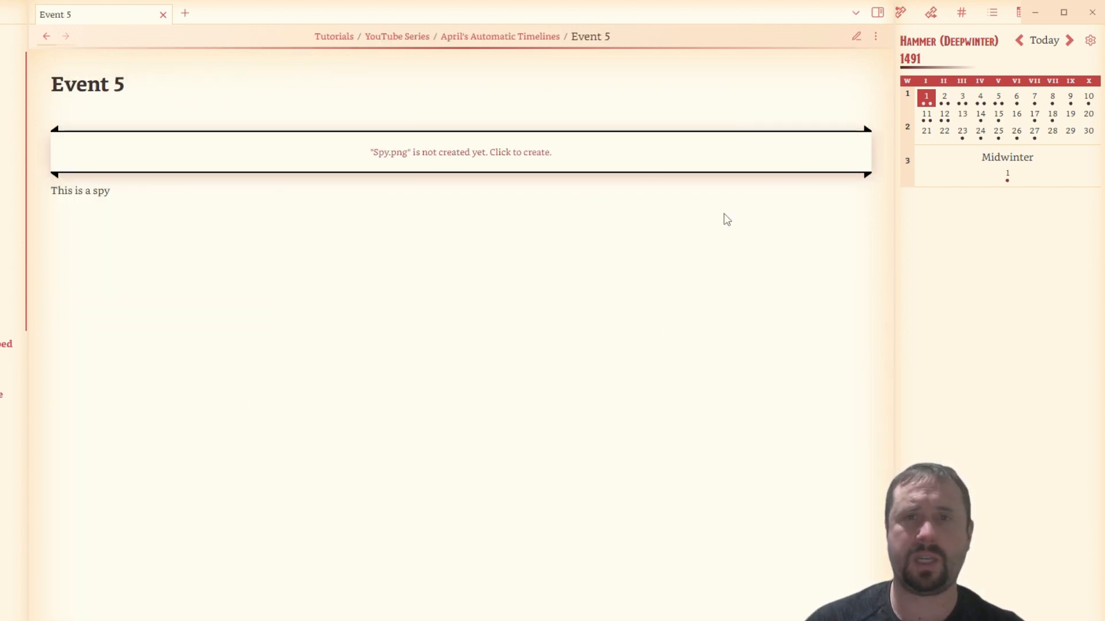
Edit the Event 5 note and replace the Spy.png embed with 18.png from the Forgotten Realms Images
click(856, 37)
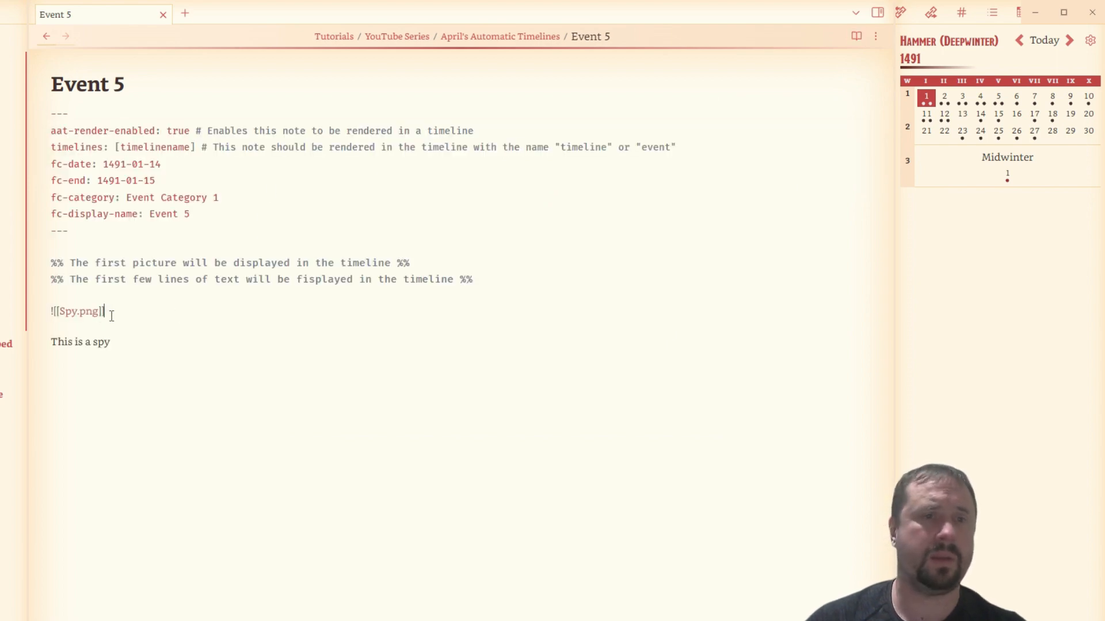
key(BackSpace)
key(BackSpace)
key(BackSpace)
key(BackSpace)
key(BackSpace)
key(BackSpace)
key(BackSpace)
key(BackSpace)
key(BackSpace)
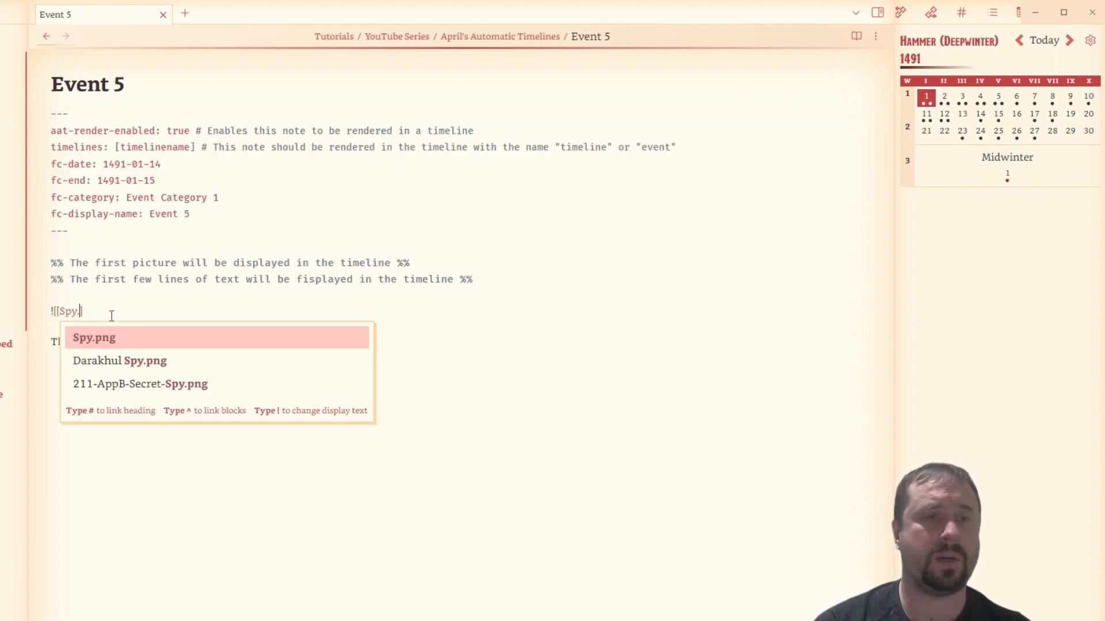
text(png)
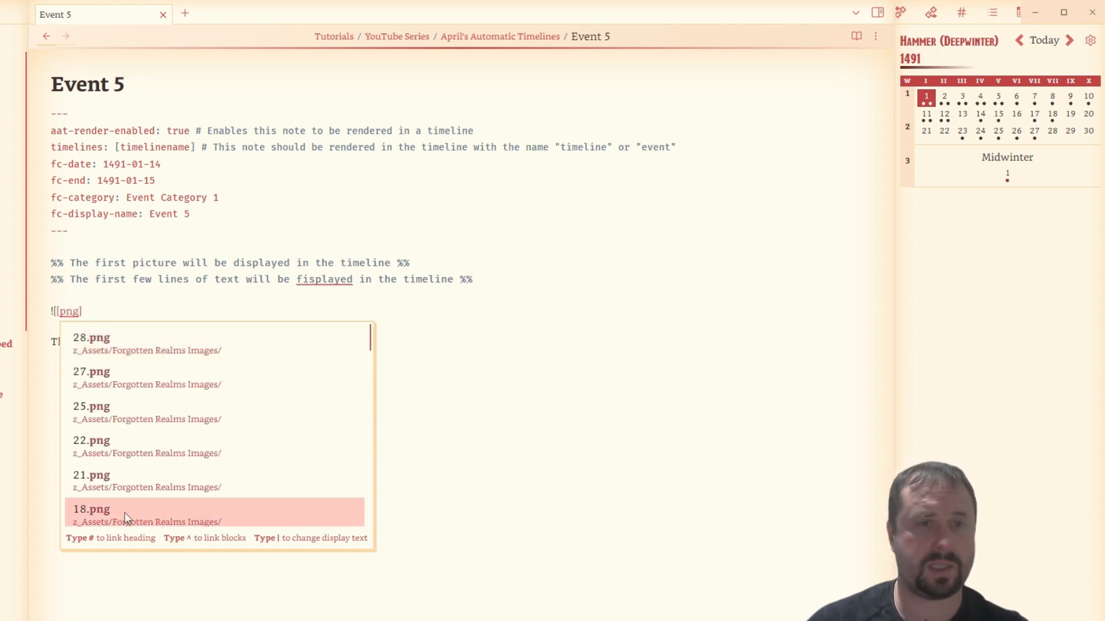
click(124, 512)
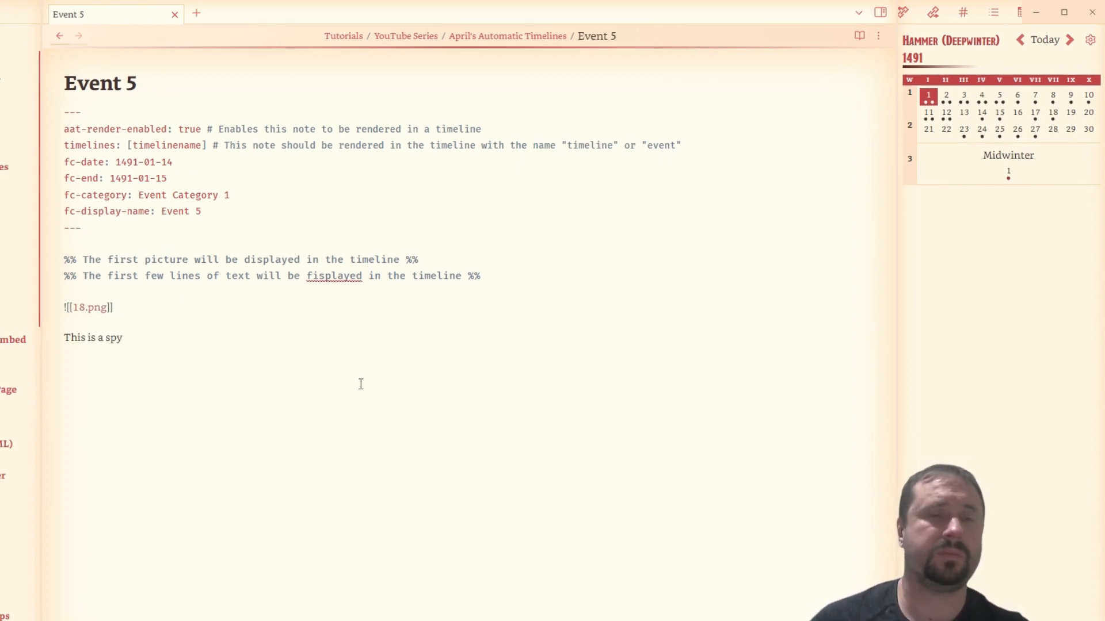
Preview the Event 5 note in reading mode and return to the rendered timeline
click(856, 35)
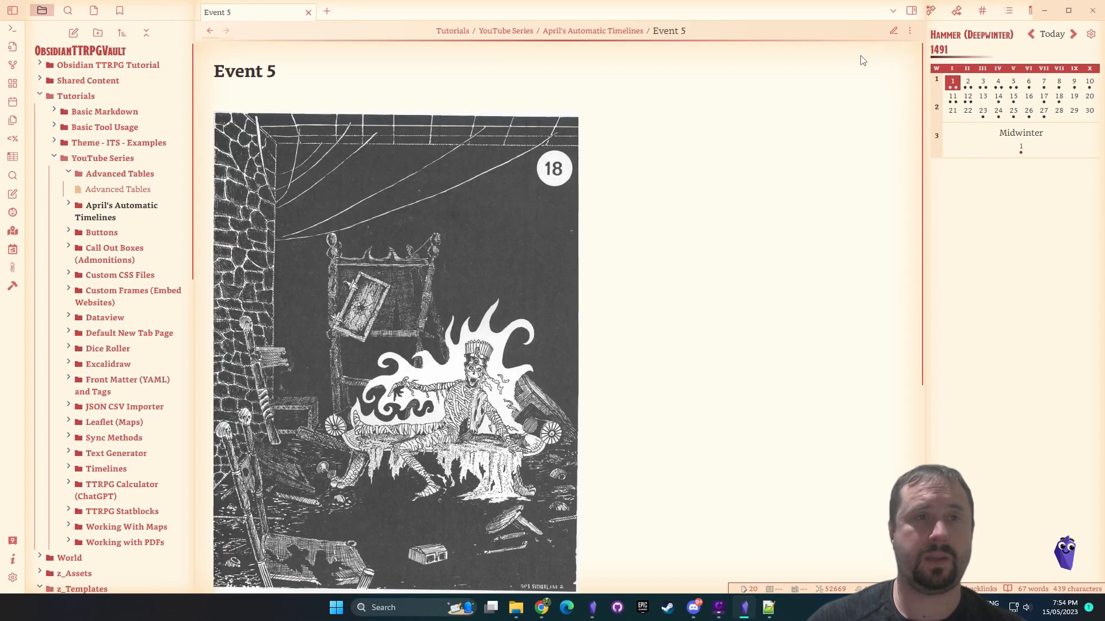
click(208, 30)
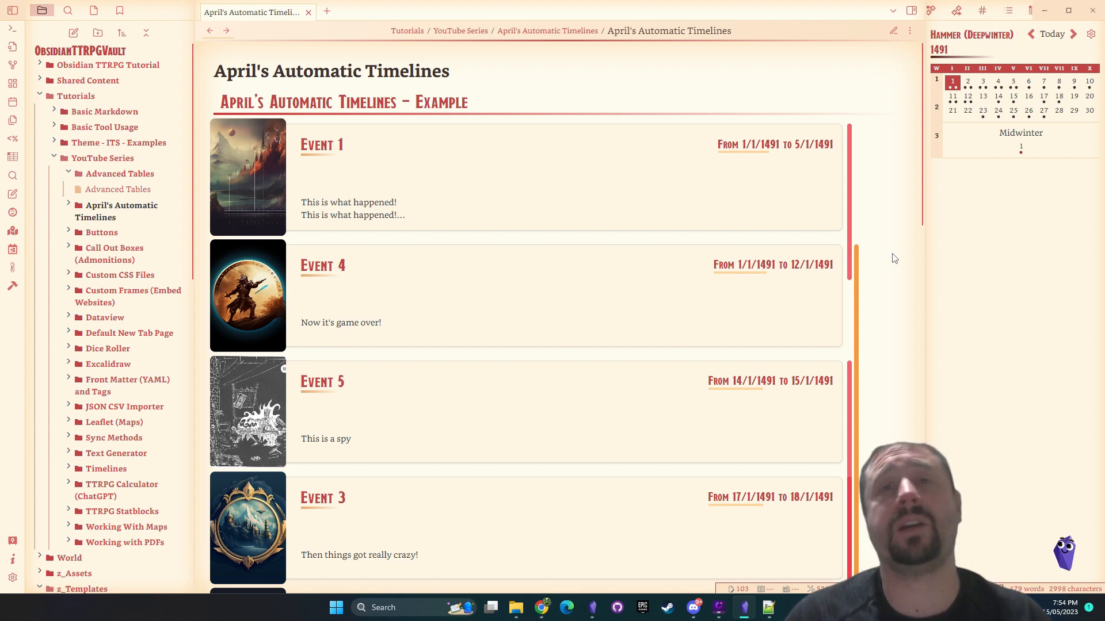
Open the Timeline - Add Event template from the April's Timeline folder under 4_Markdown in editing mode
scroll(132, 287, down, 15)
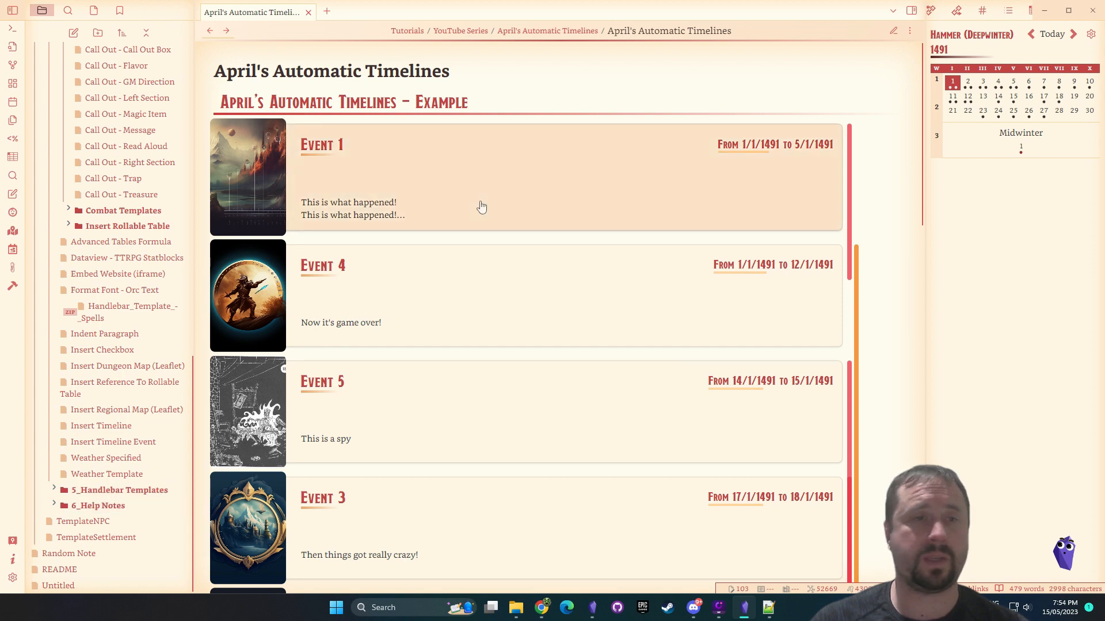
scroll(164, 285, up, 5)
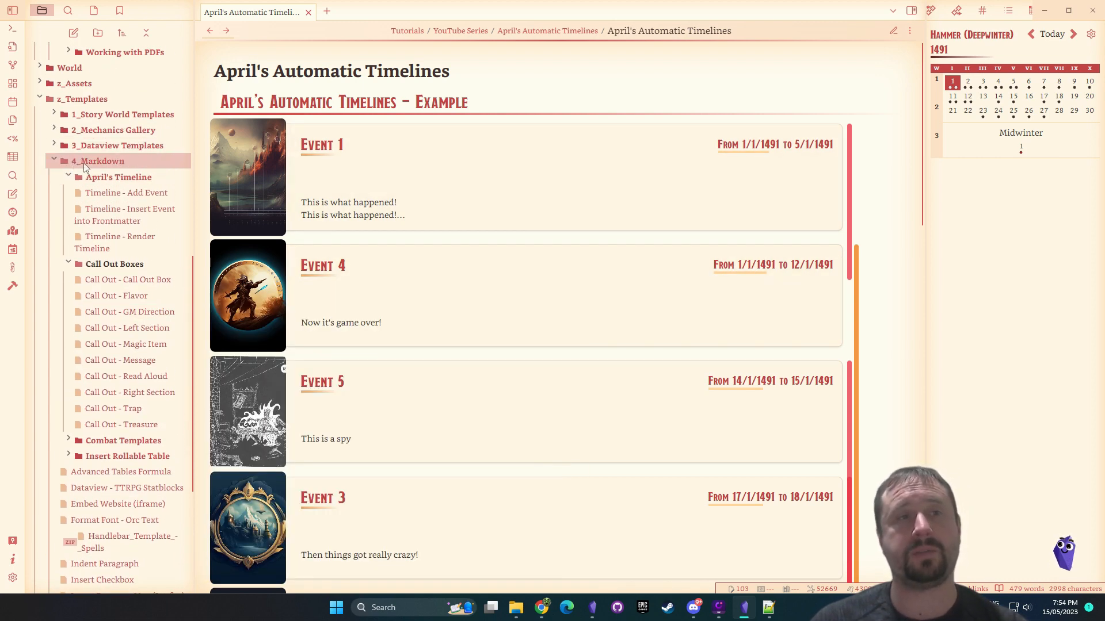
scroll(93, 167, up, 1)
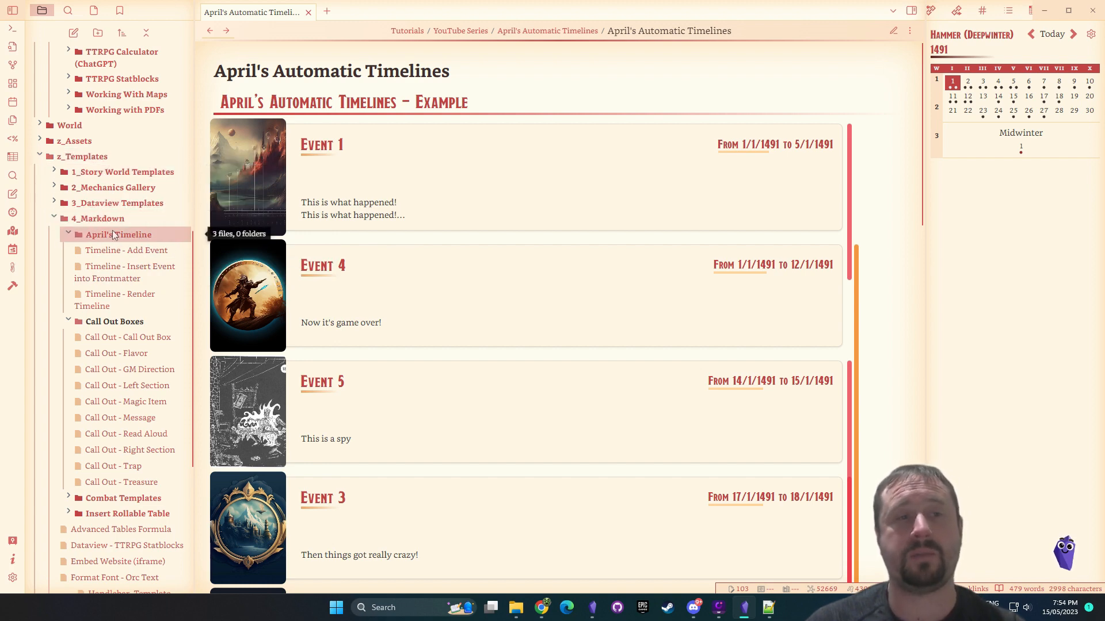
click(154, 232)
click(156, 235)
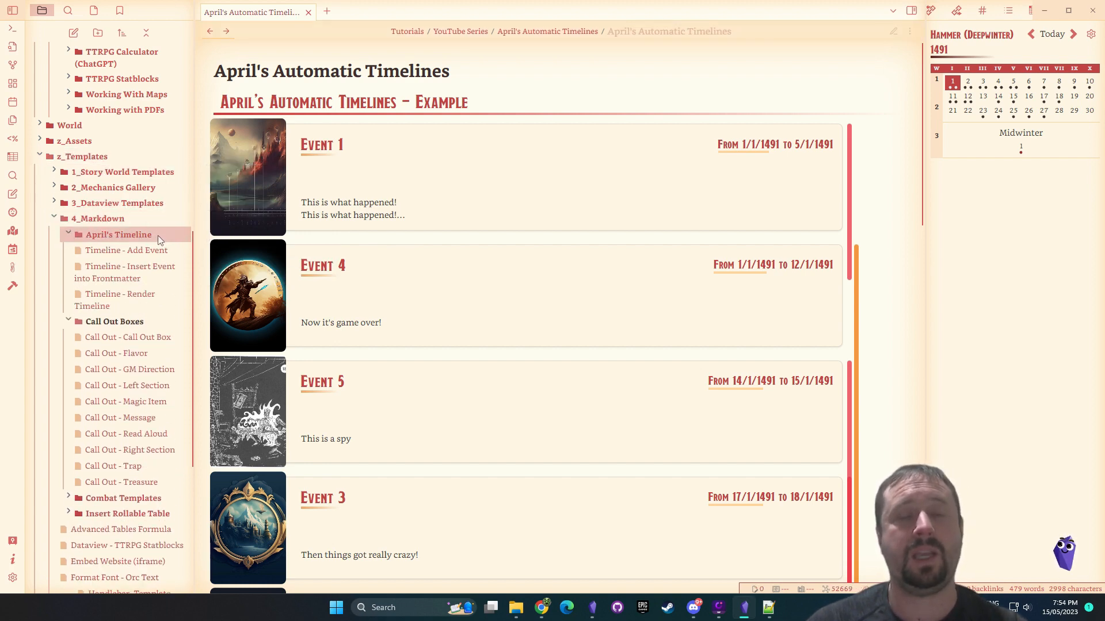
click(144, 251)
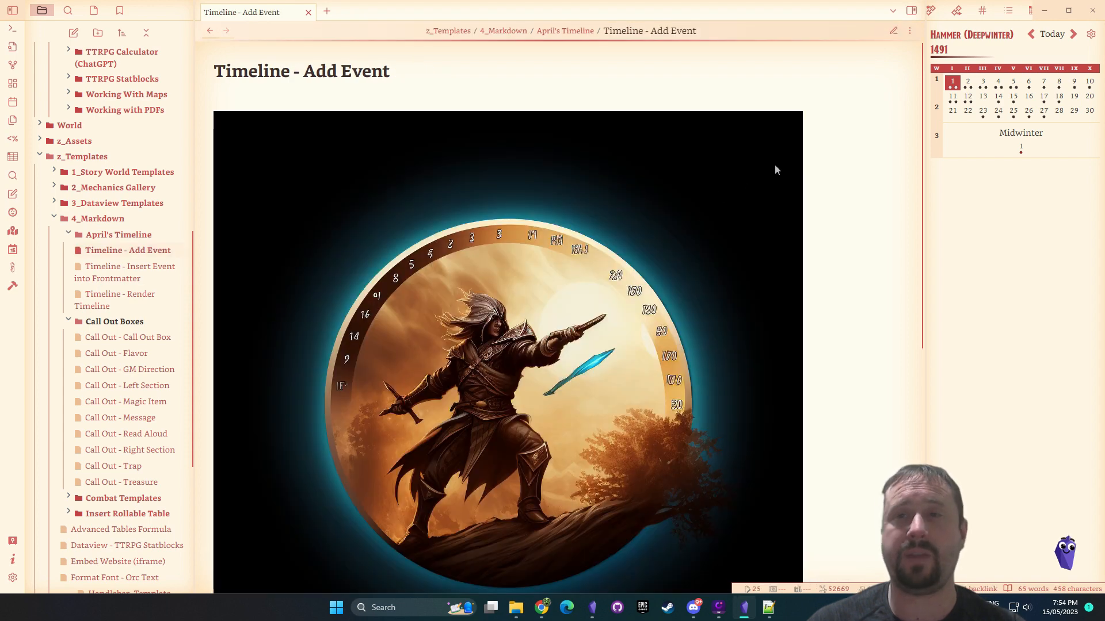
click(893, 31)
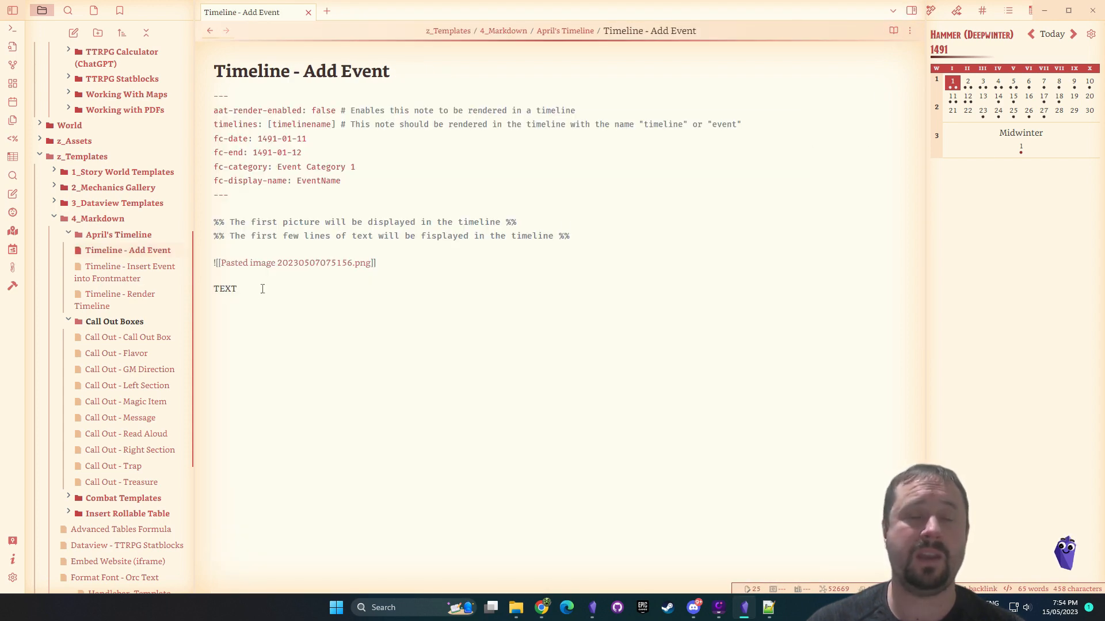
Highlight the Timeline - Add Event template's content, from the frontmatter down to the TEXT placeholder
drag(263, 289, 115, 58)
click(454, 297)
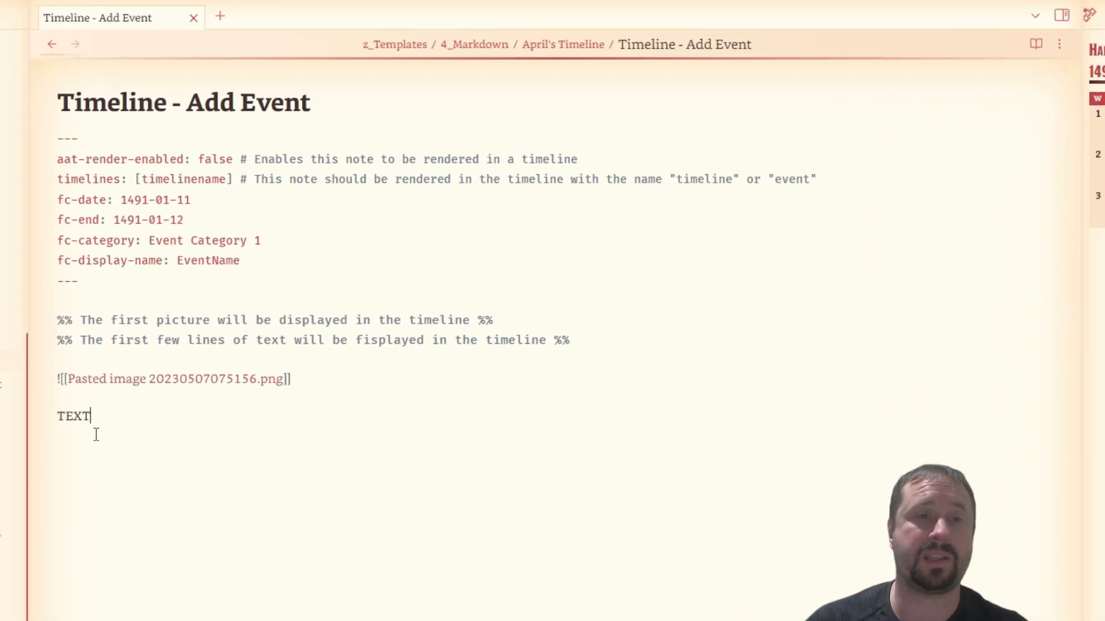
drag(71, 138, 57, 361)
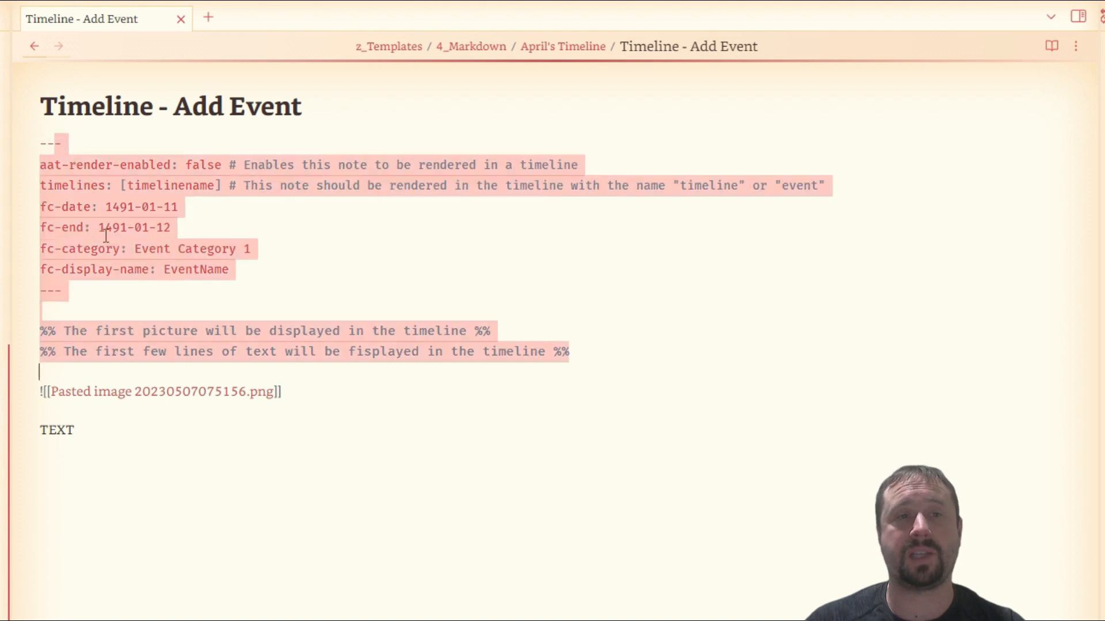
drag(106, 236, 156, 491)
click(241, 493)
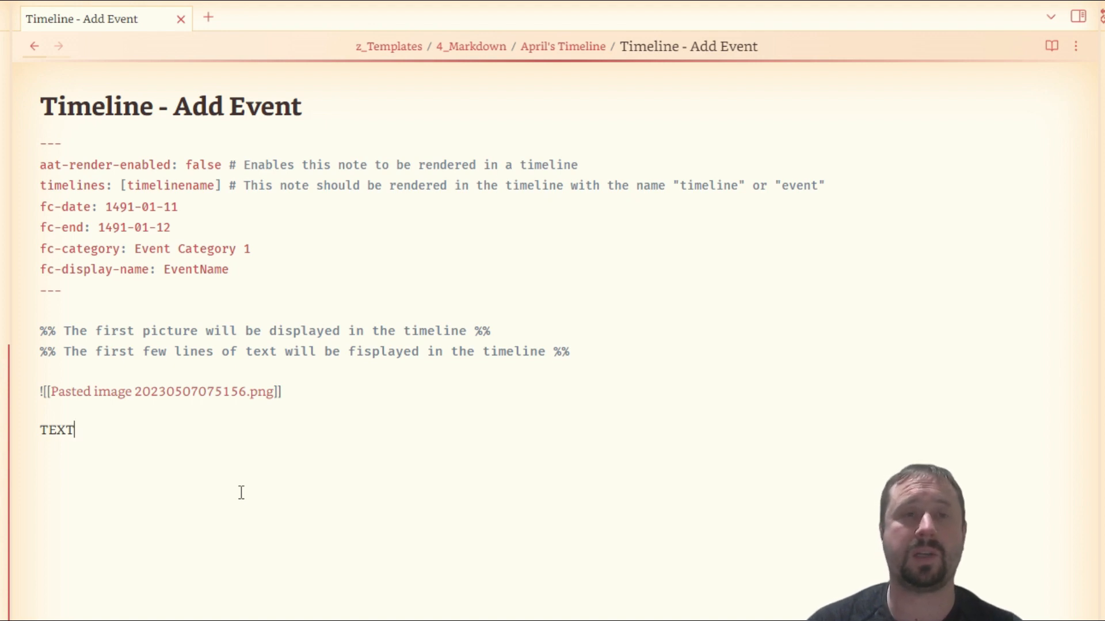
drag(94, 439, 41, 142)
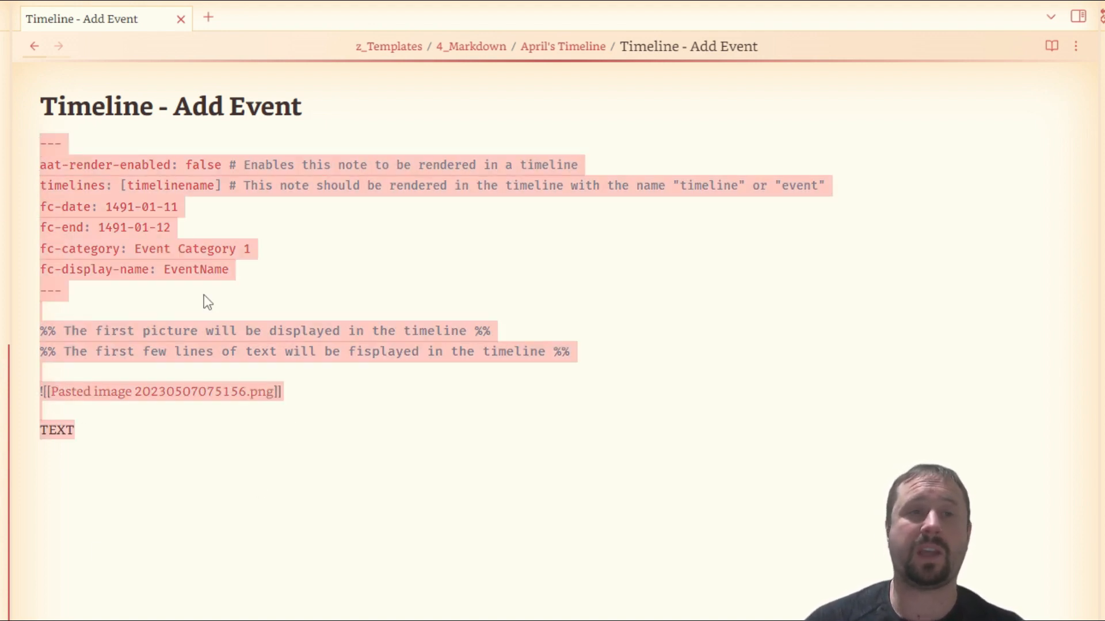
Replace the contents of the Timeline - Insert Event into Frontmatter template with the frontmatter fields copied from Timeline - Add Event
click(164, 206)
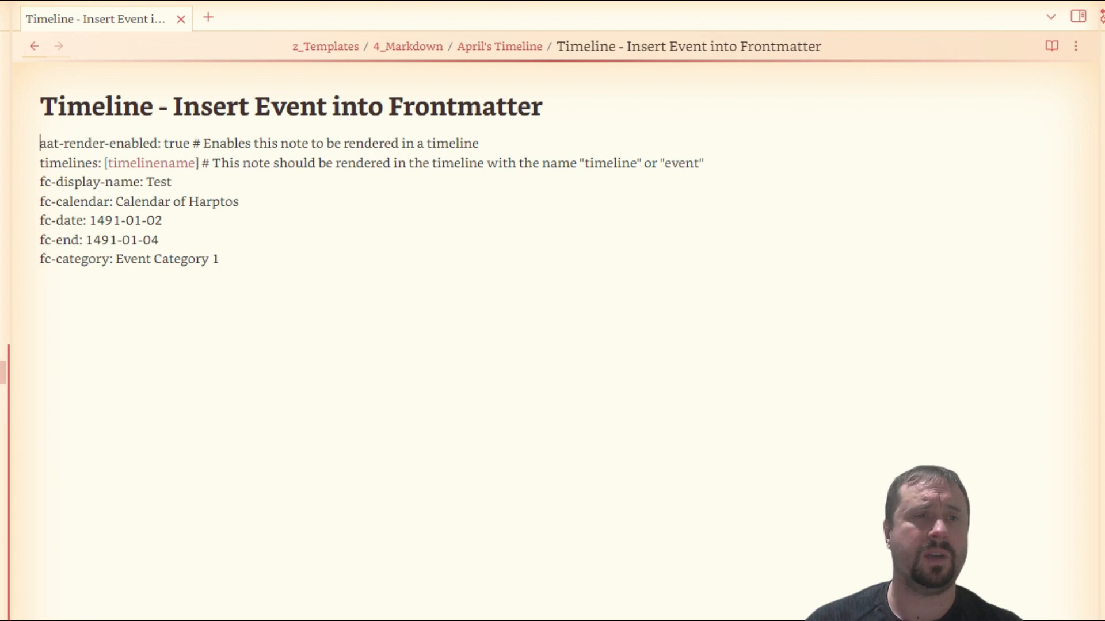
drag(259, 279, 41, 165)
key(ctrl+c)
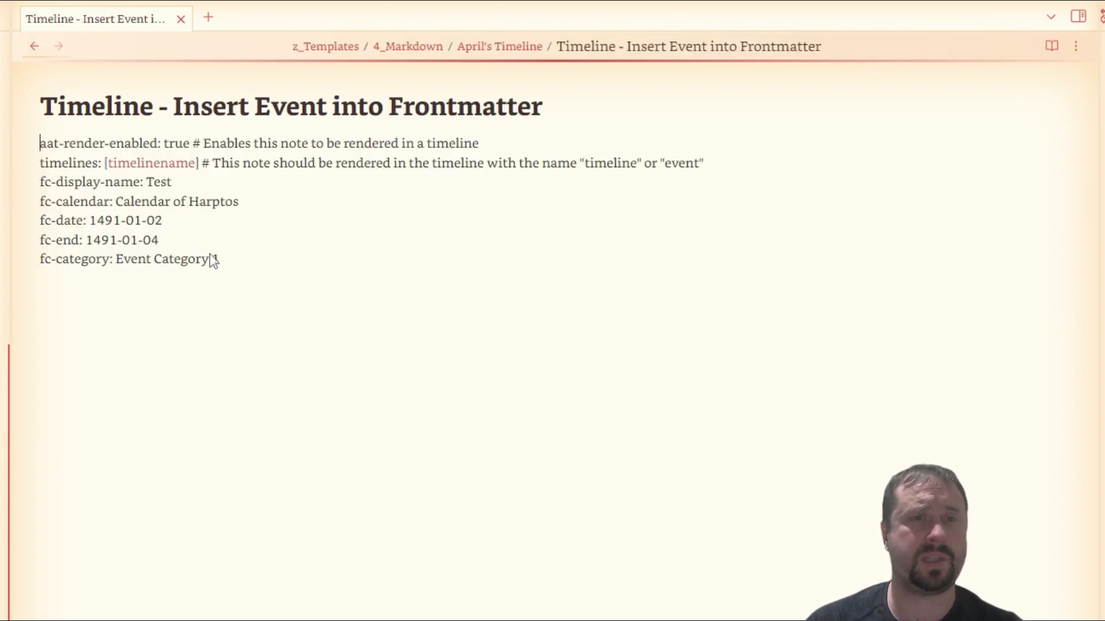
key(ctrl+a)
key(ctrl+v)
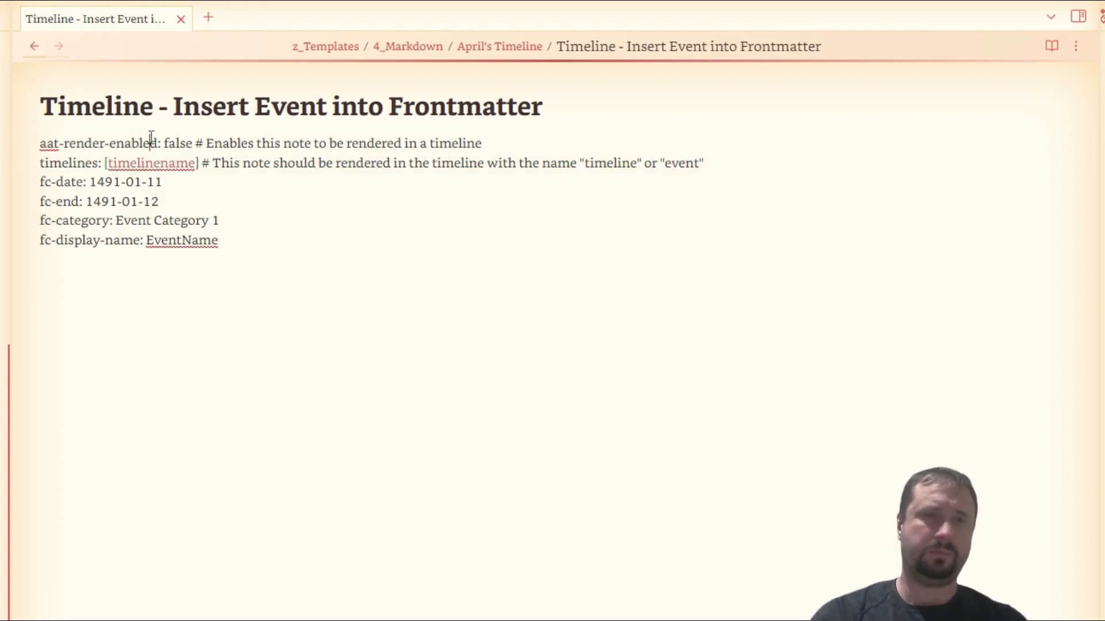
key(Home)
key(Return)
key(Up)
text(--)
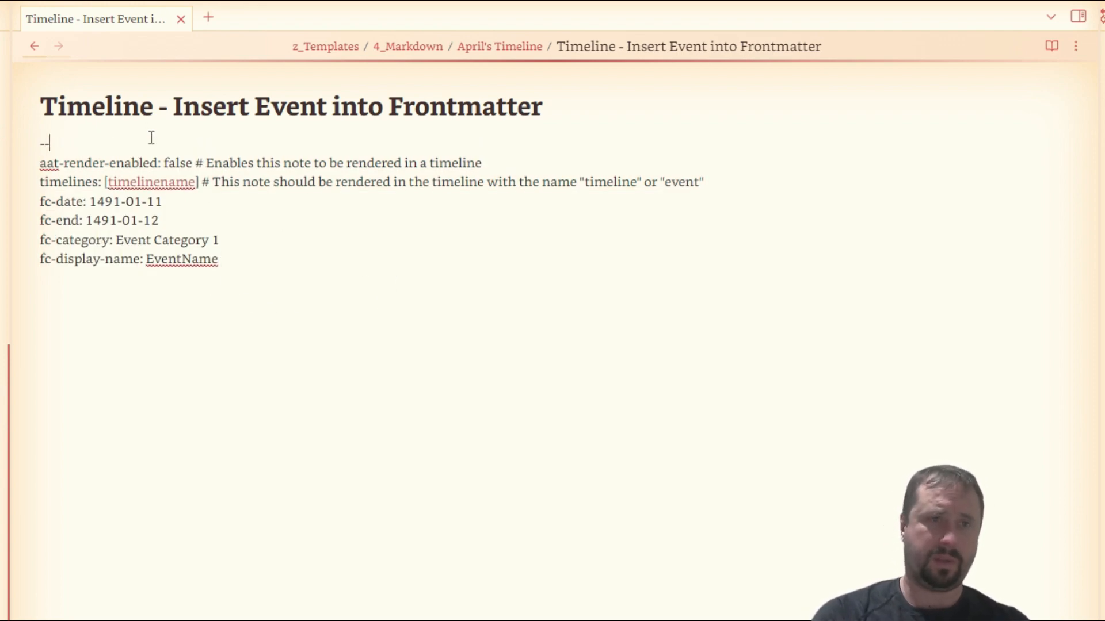
text(-)
key(shift+Home)
key(Delete)
key(Delete)
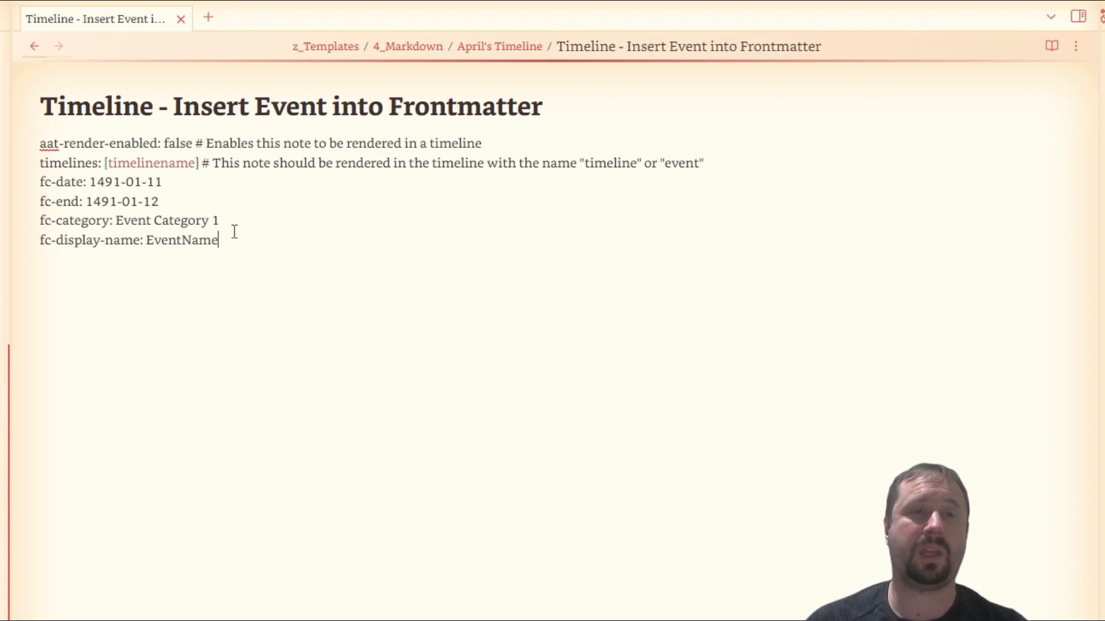
Highlight the Insert Event template's fields, and open the Timeline - Render Timeline template to examine its aat-vertical code block
drag(230, 241, 39, 141)
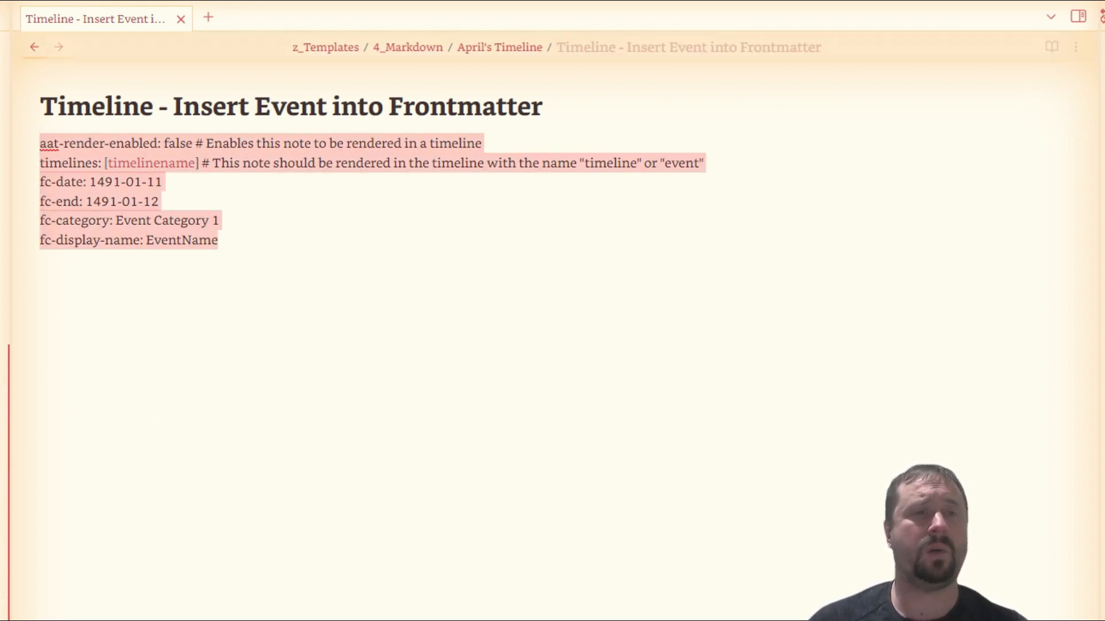
click(3, 446)
click(113, 227)
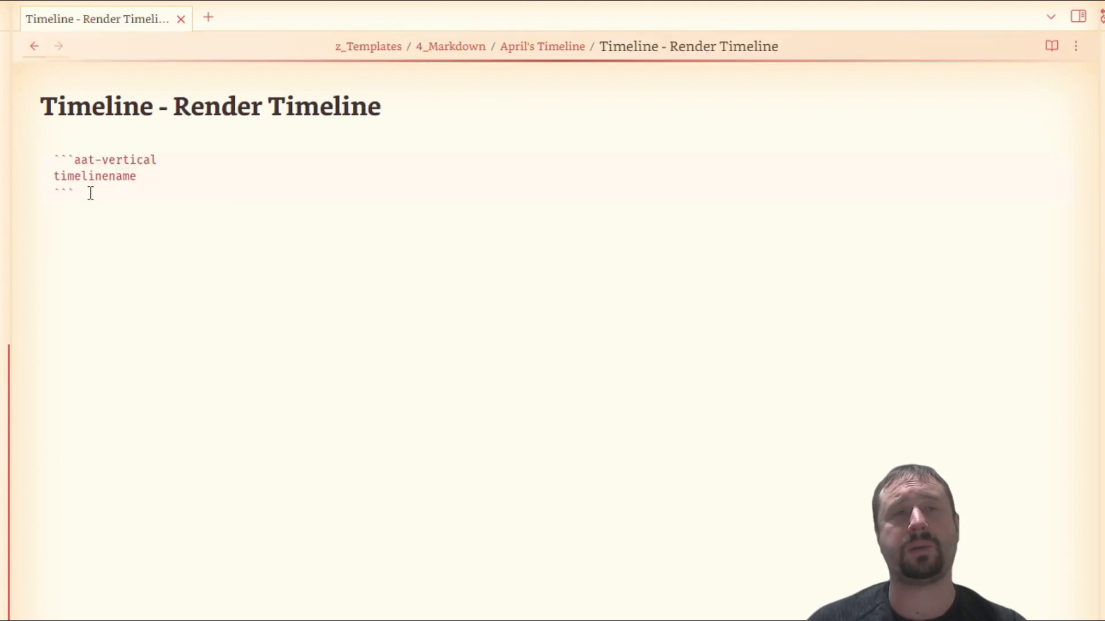
drag(88, 190, 30, 165)
click(266, 305)
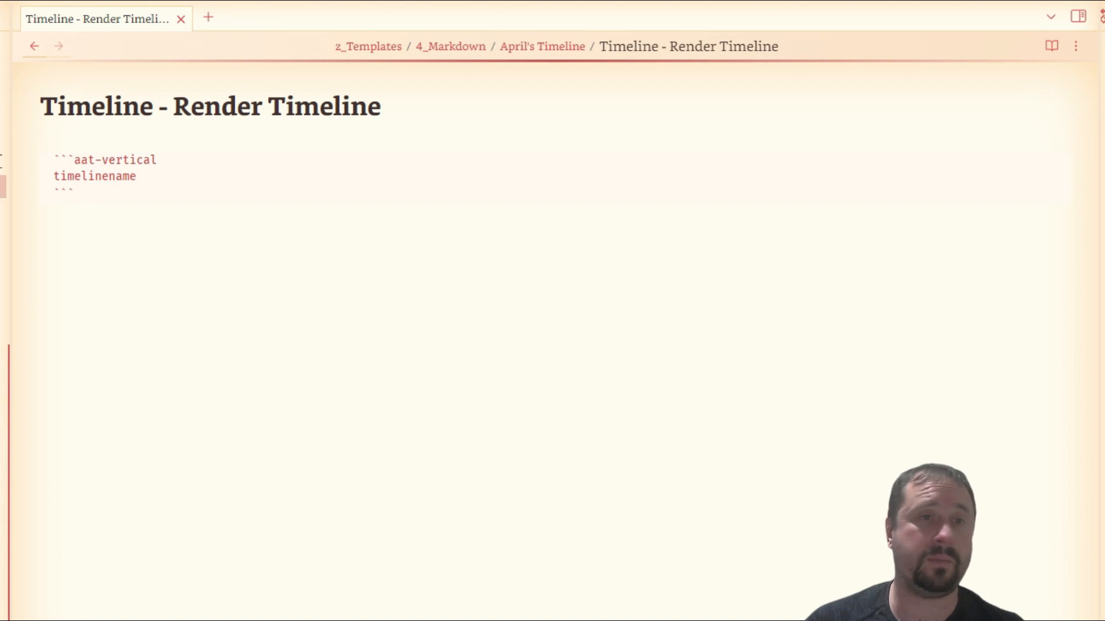
drag(95, 195, 41, 149)
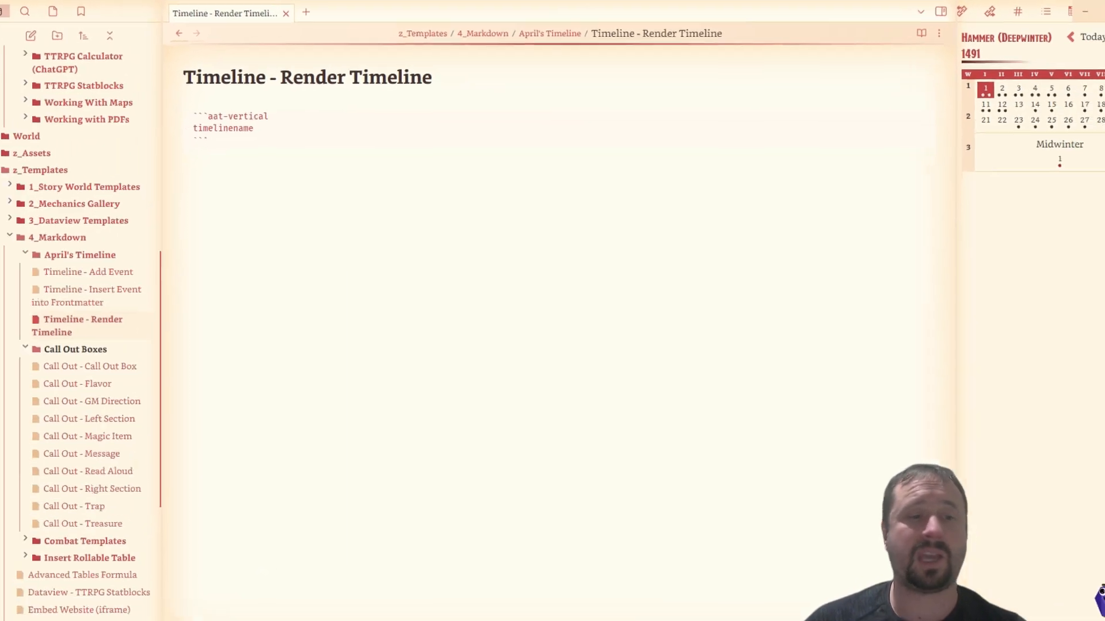
Examine the aat-vertical code block instructions in the community plugin page for April's Automatic Timelines, and close the settings
click(11, 580)
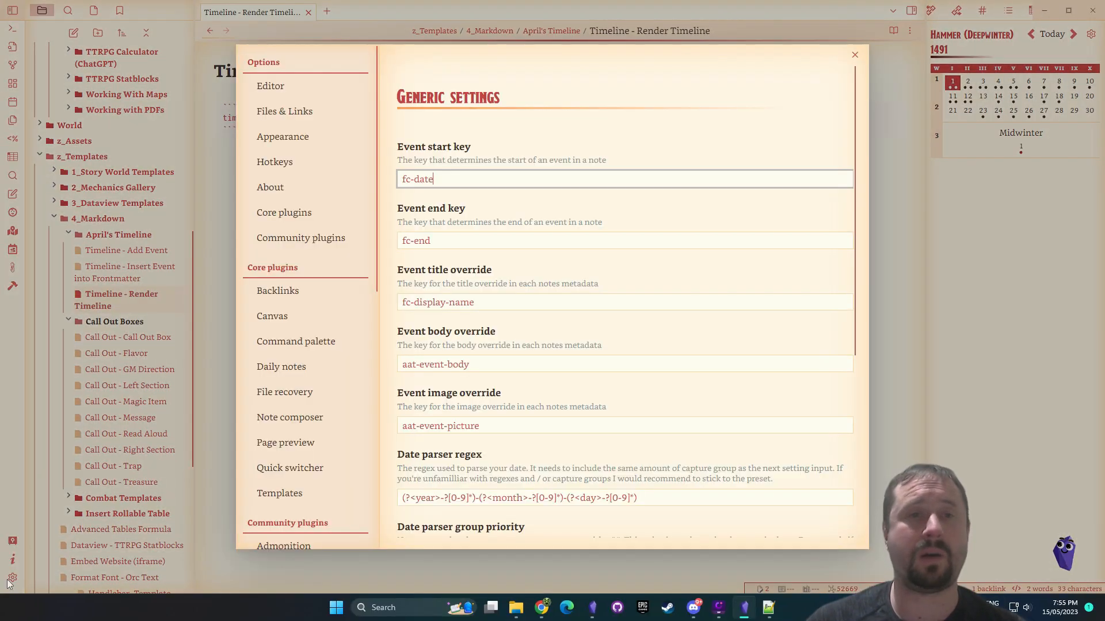
scroll(547, 292, down, 5)
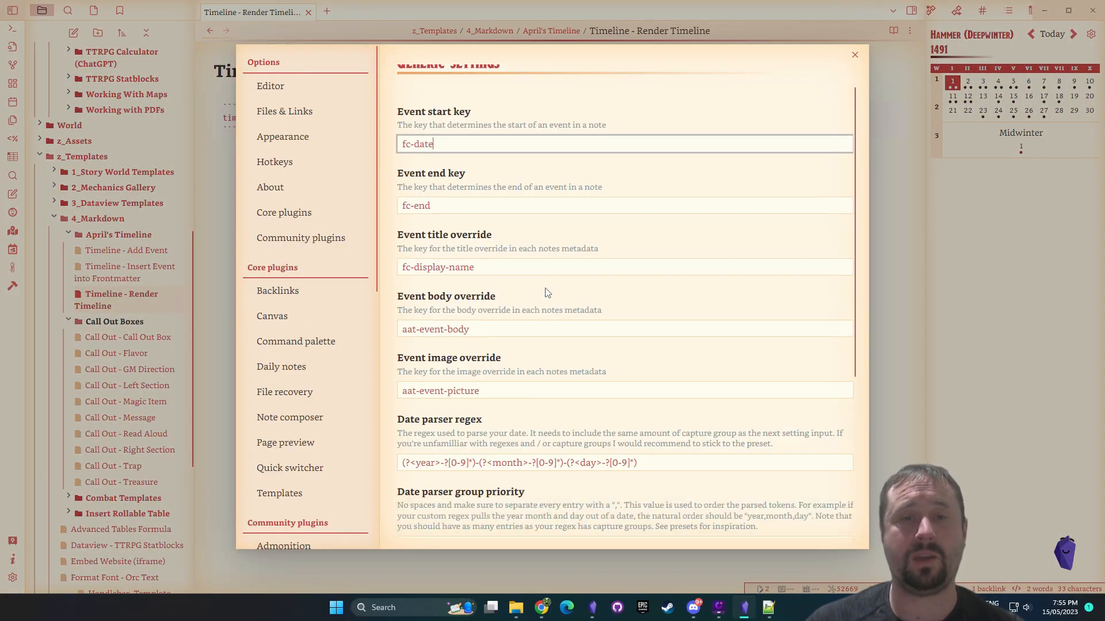
scroll(547, 292, up, 5)
click(282, 239)
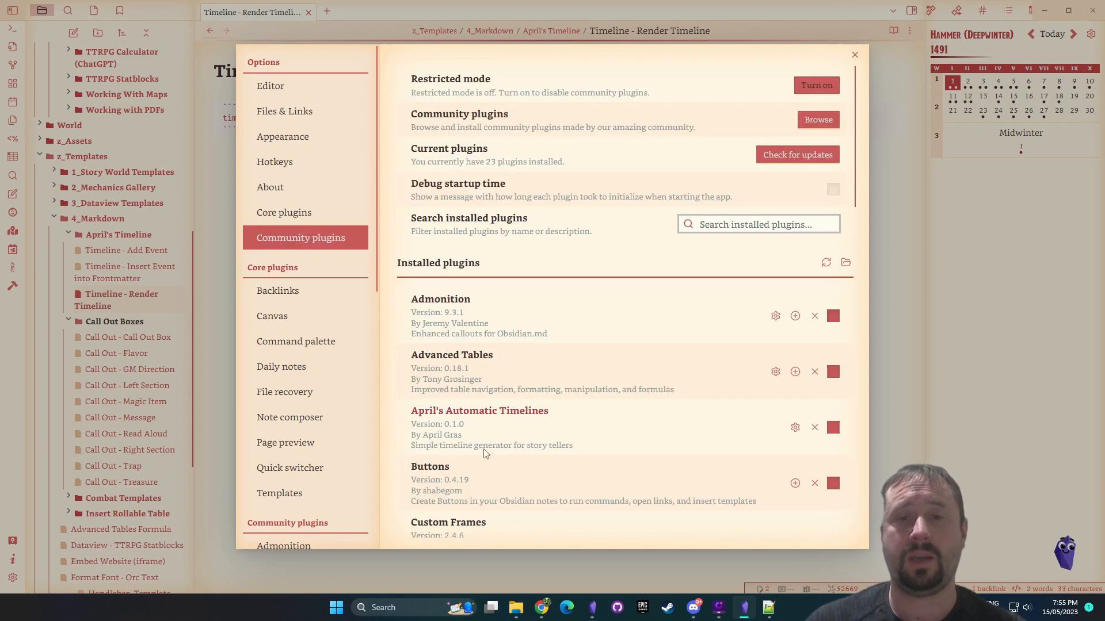
click(626, 420)
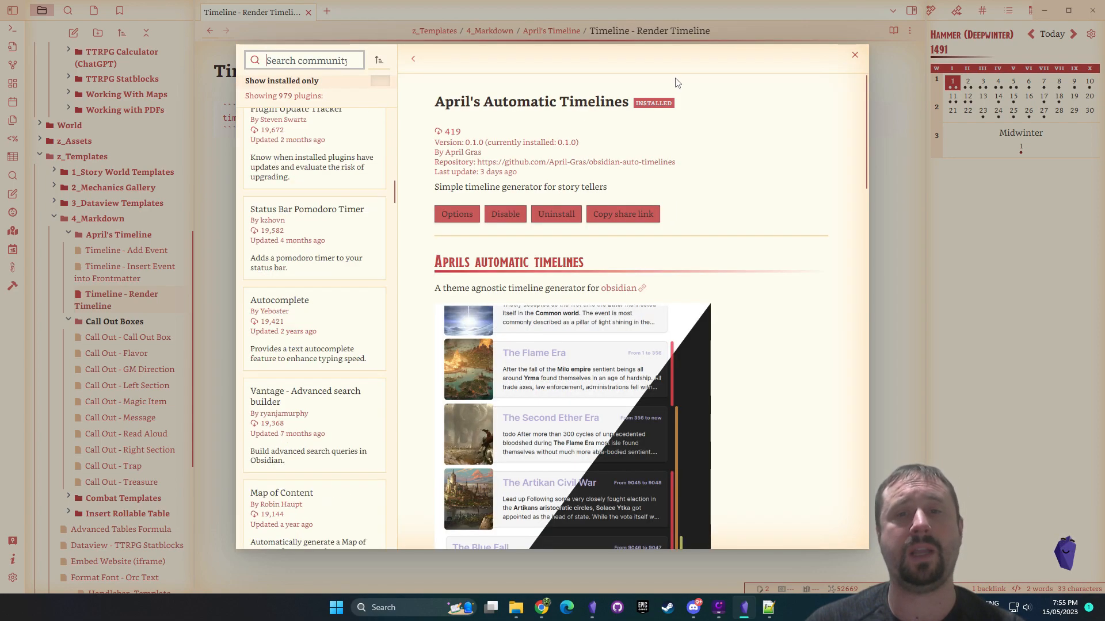
scroll(728, 205, down, 10)
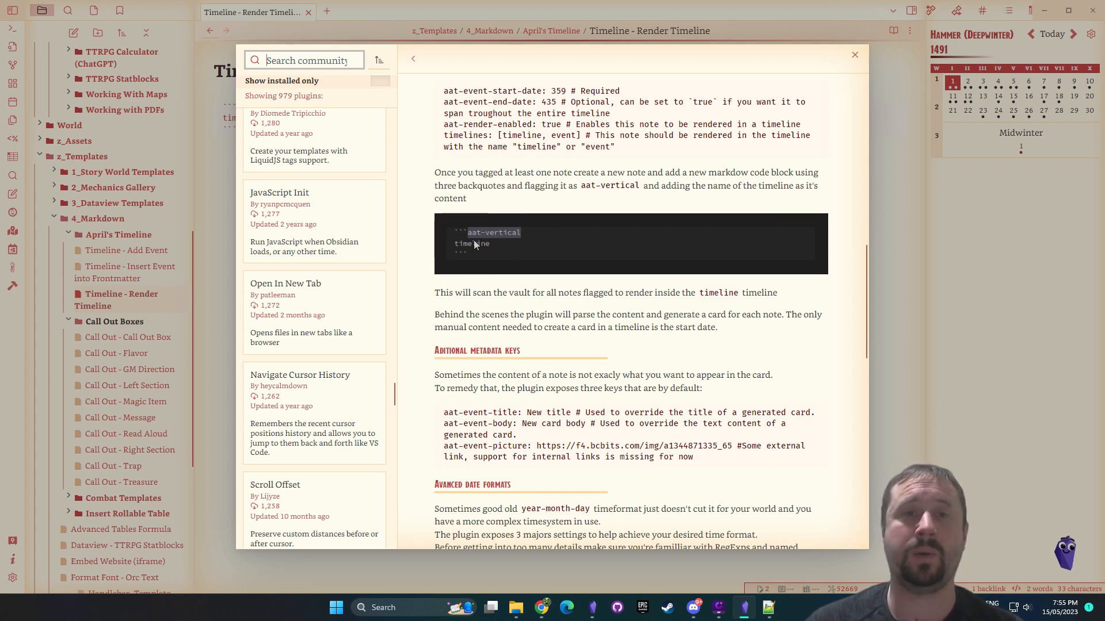
click(187, 196)
click(246, 163)
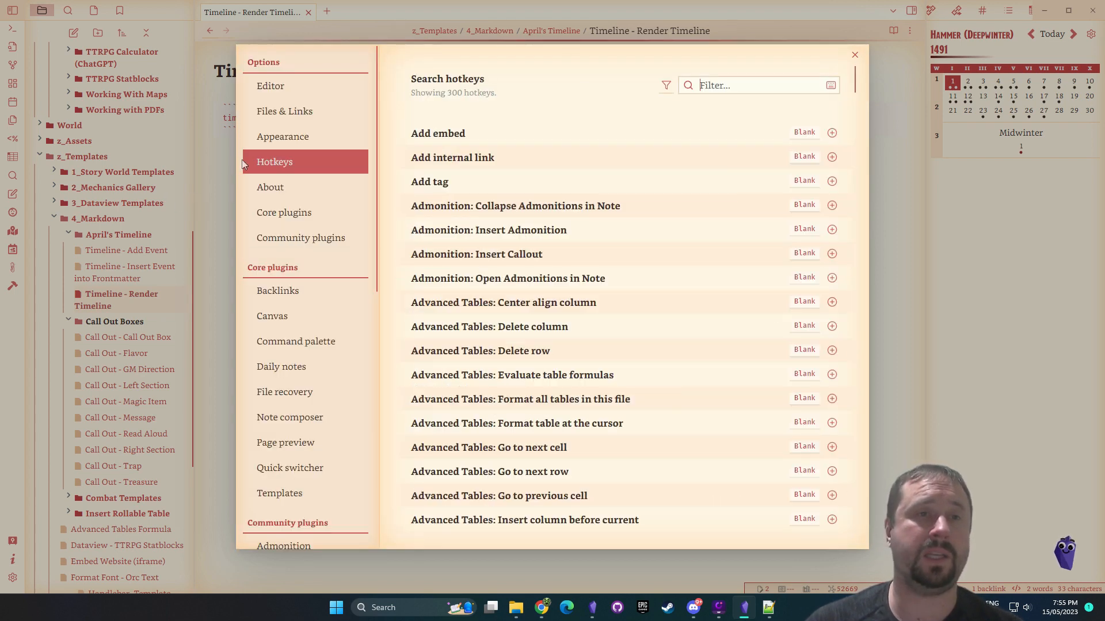
click(230, 163)
Highlight the timelinename placeholder in the Render Timeline template and the matching one in the Timeline - Add Event template's timelines field
double_click(279, 118)
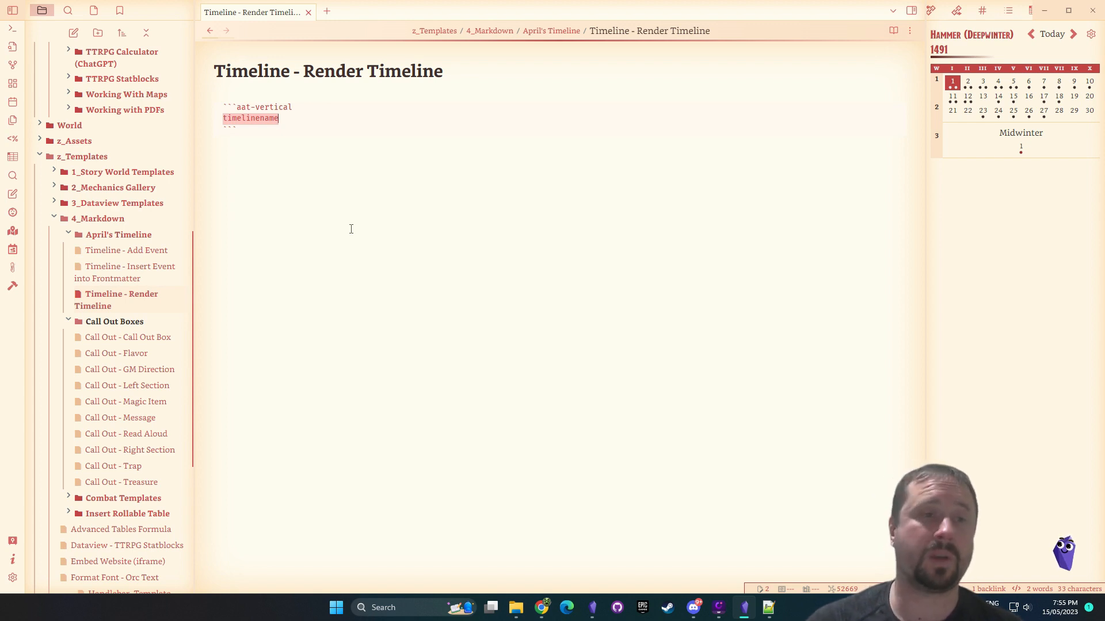
scroll(157, 310, up, 2)
scroll(119, 303, down, 1)
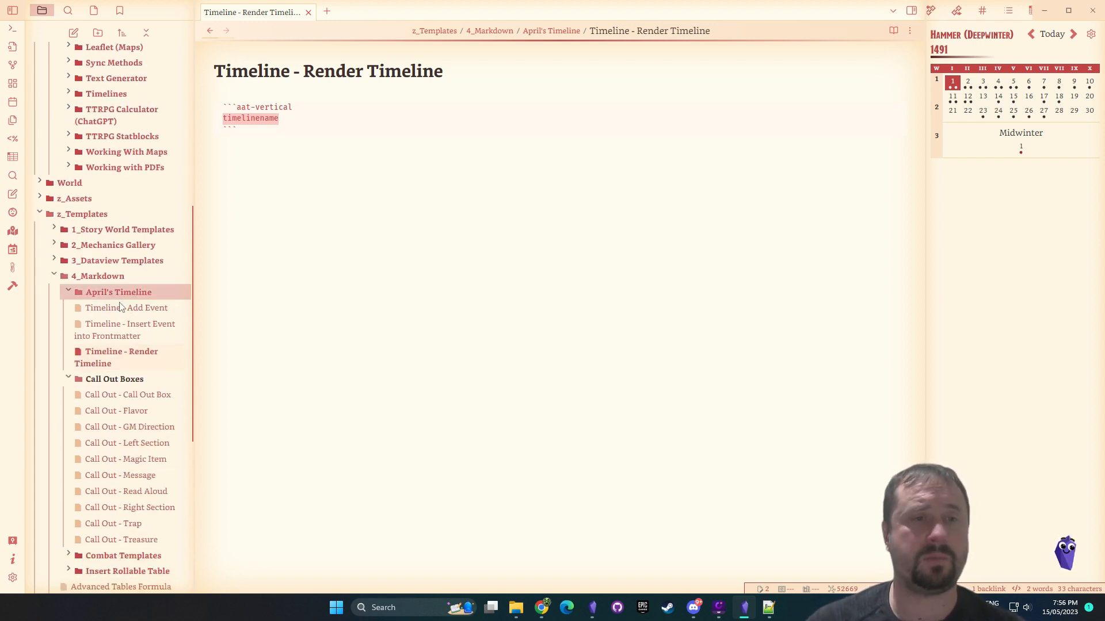
click(131, 308)
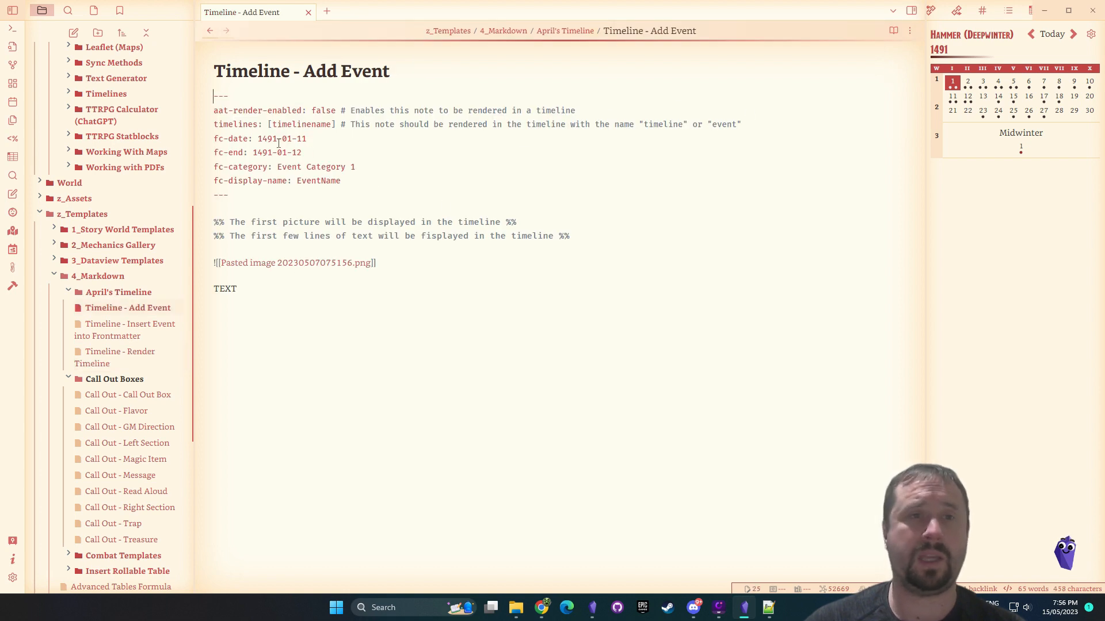
double_click(307, 124)
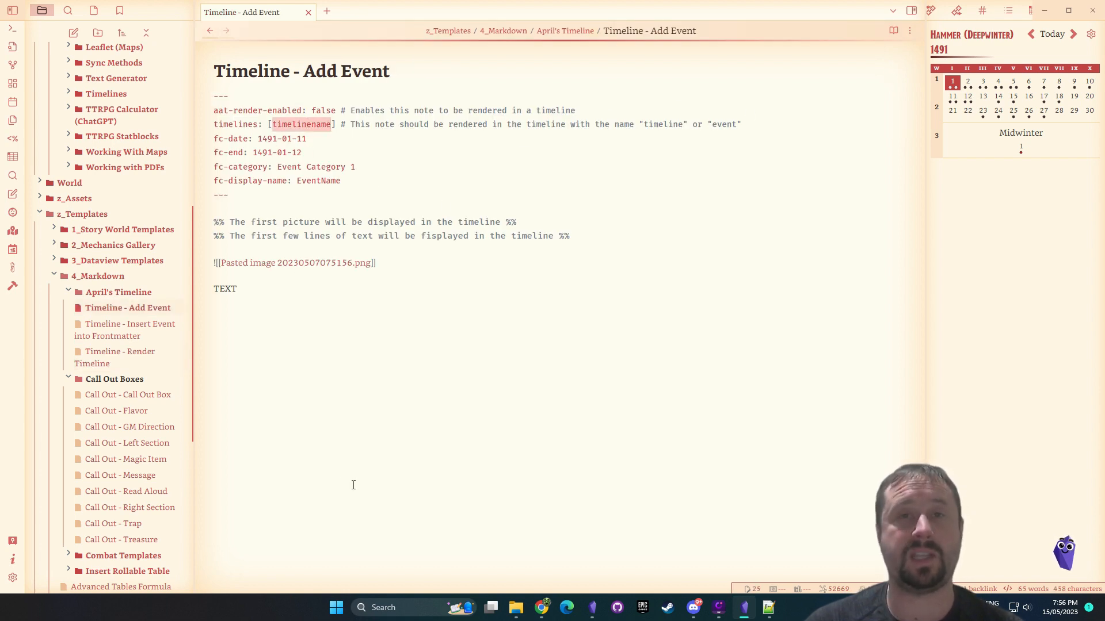
Return to the Timeline - Render Timeline template and look through its rendered event cards in reading view
click(210, 31)
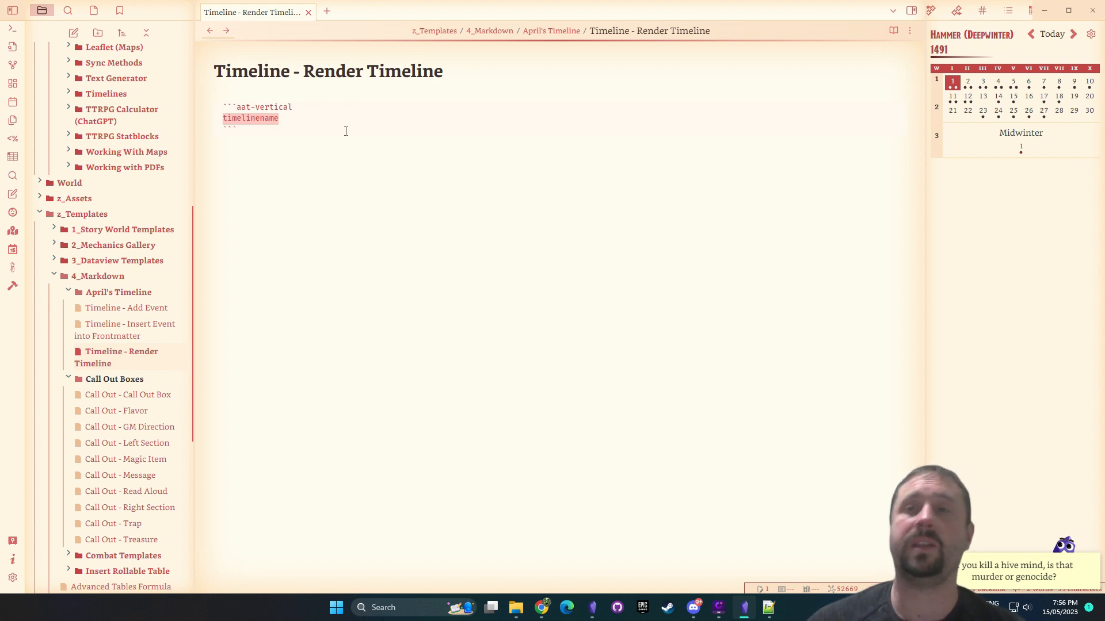
click(893, 30)
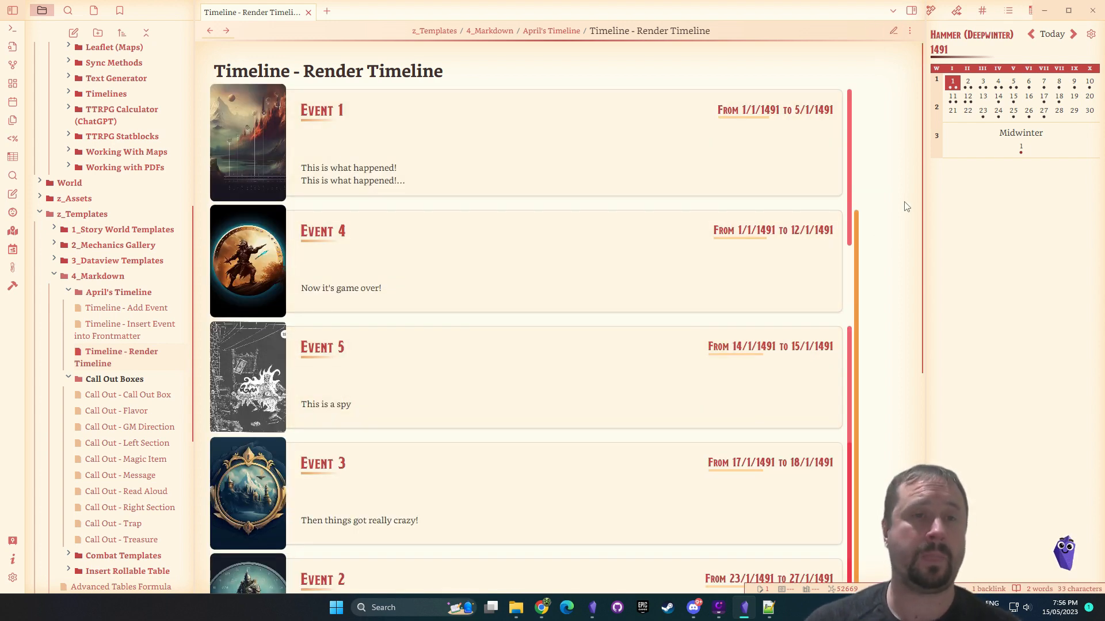
scroll(904, 206, down, 5)
scroll(904, 206, up, 5)
scroll(544, 187, down, 2)
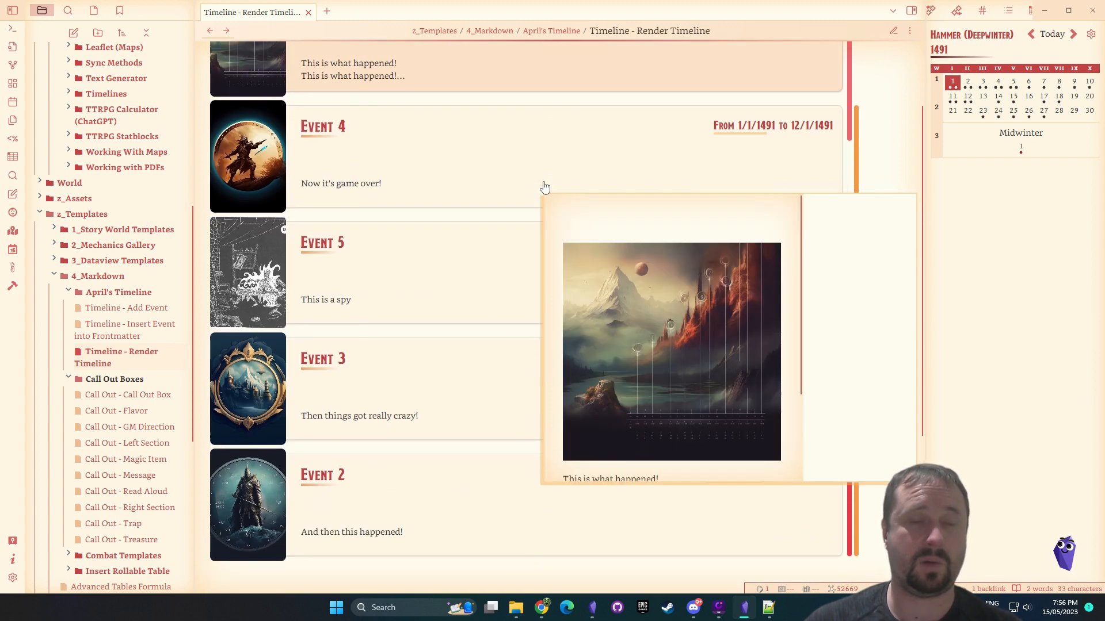
scroll(353, 332, up, 2)
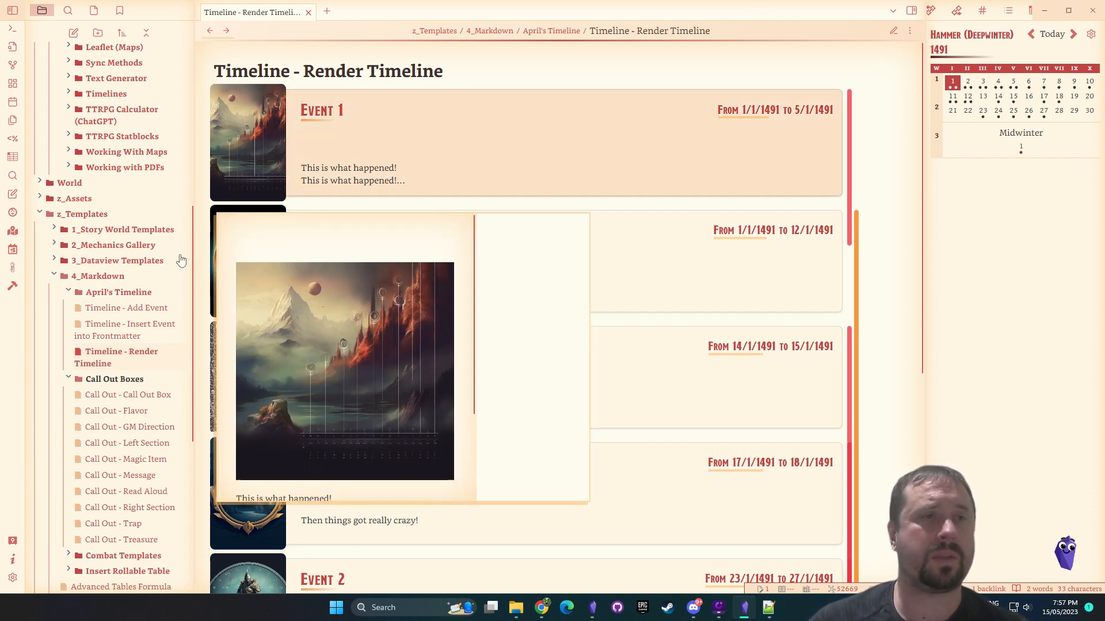
Open the large Fantasy Calendar view and preview the notes linked to Event 5 and EventName
scroll(180, 261, up, 7)
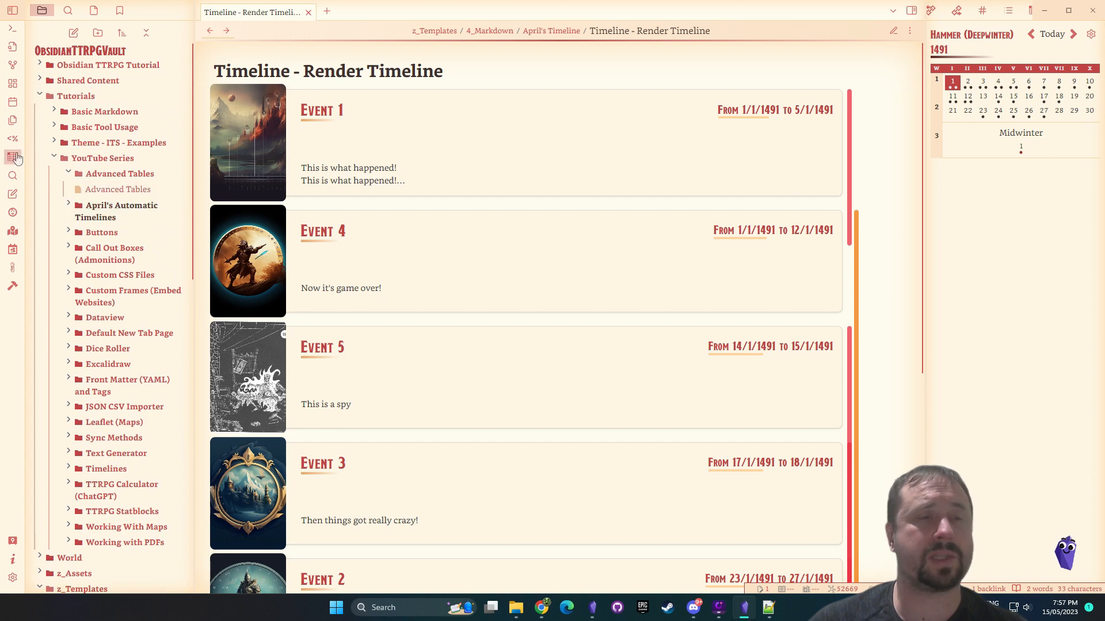
click(11, 251)
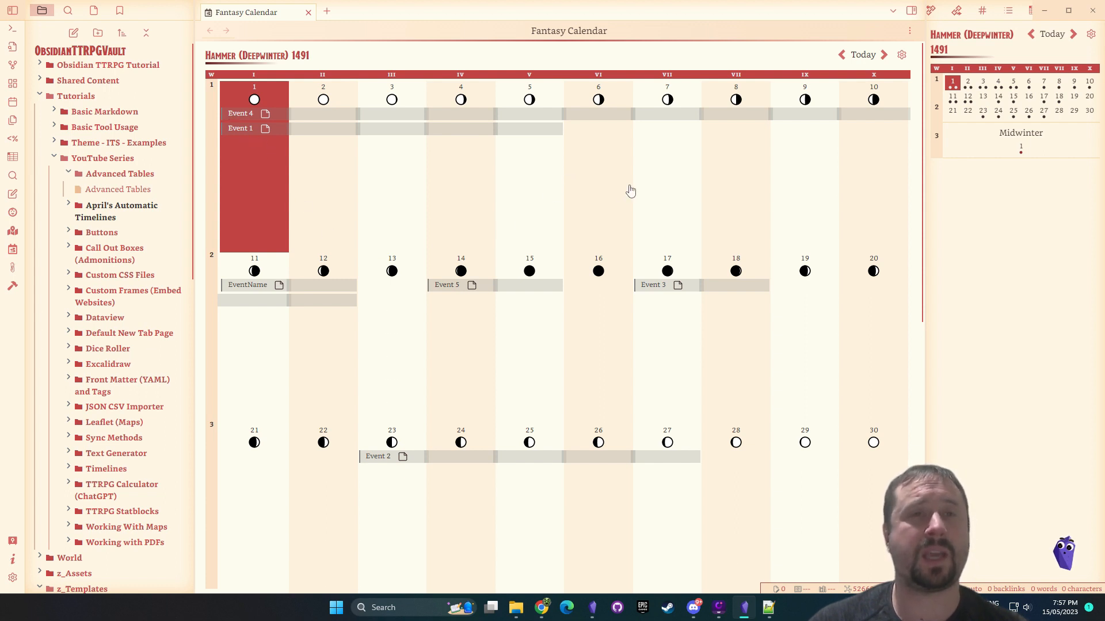
scroll(635, 188, down, 2)
scroll(667, 183, up, 2)
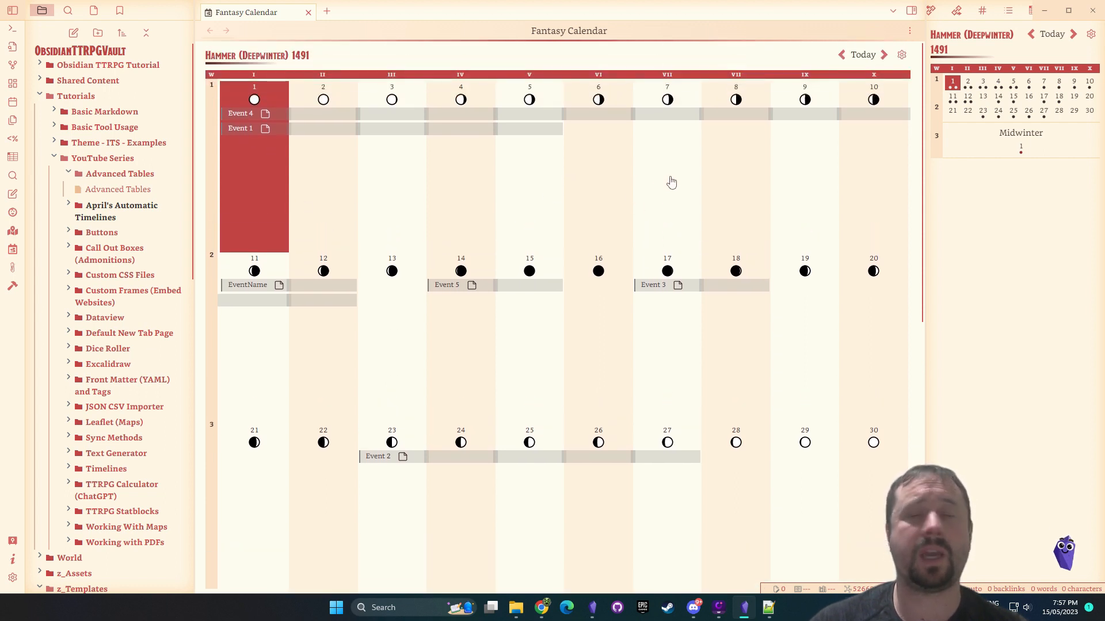
click(902, 55)
click(841, 192)
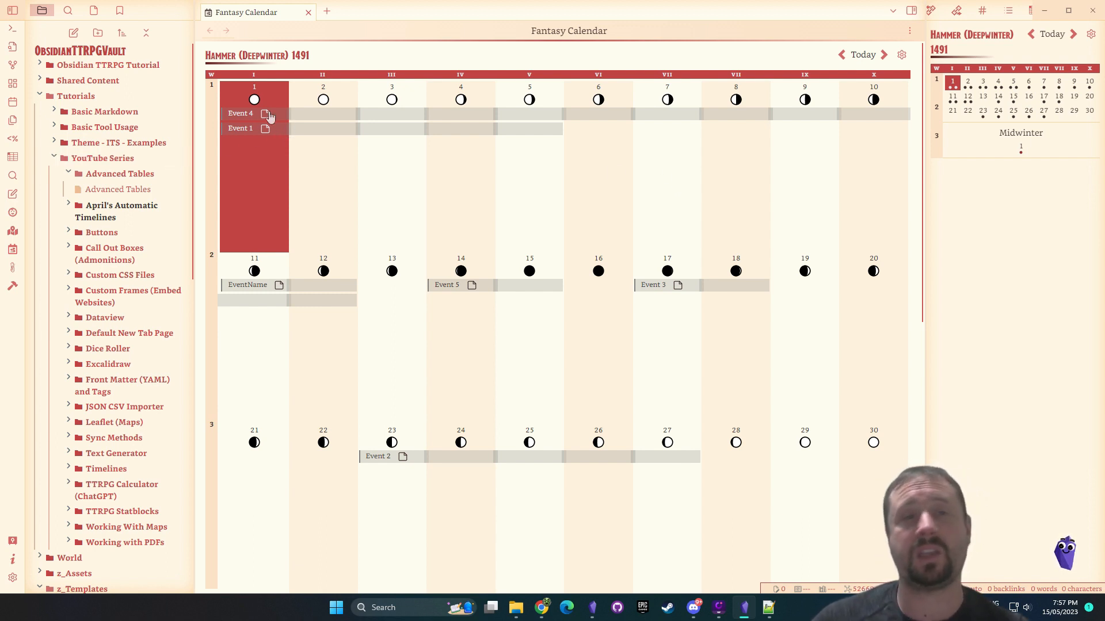
mouse_move(244, 114)
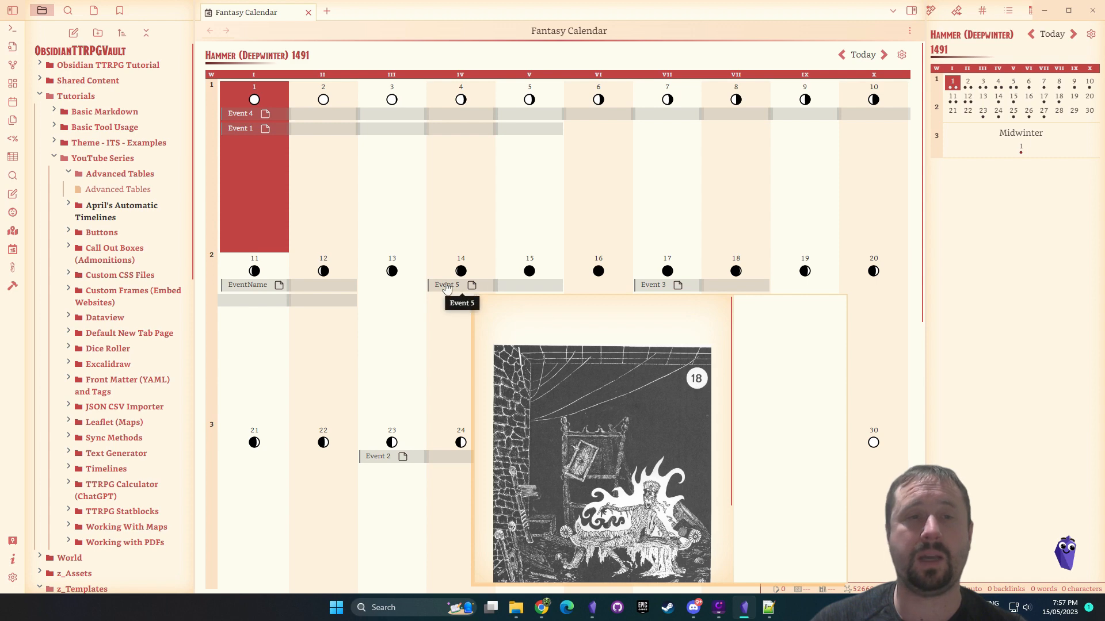
mouse_move(281, 288)
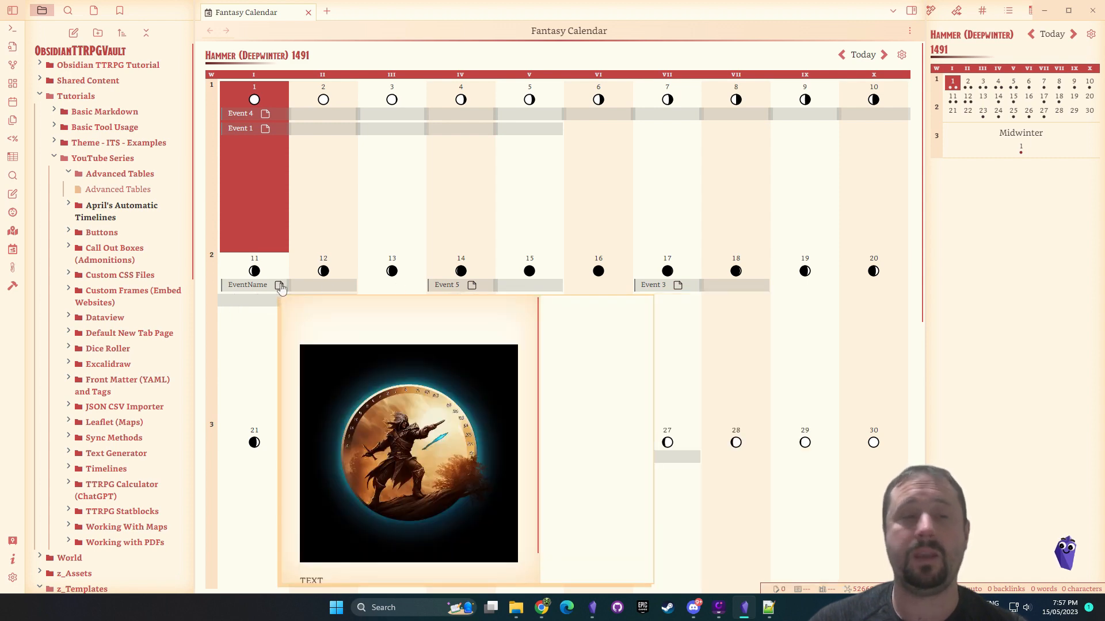
Find the Event Creation from Frontmatter section in the Fantasy Calendar plugin documentation, highlight its fc- properties, and close the settings
click(13, 578)
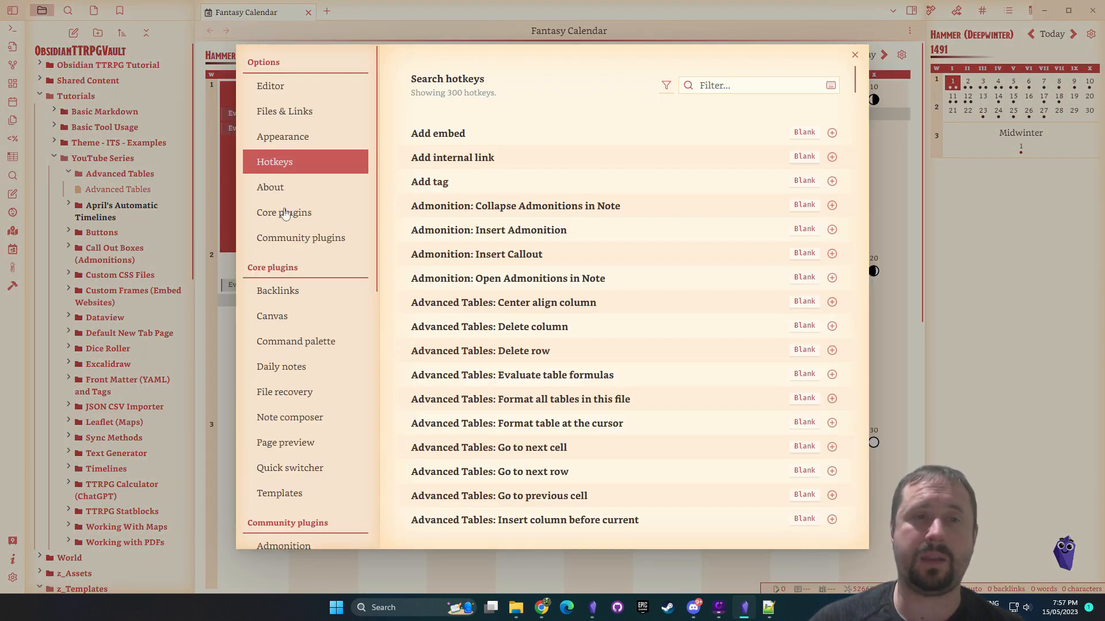
click(294, 239)
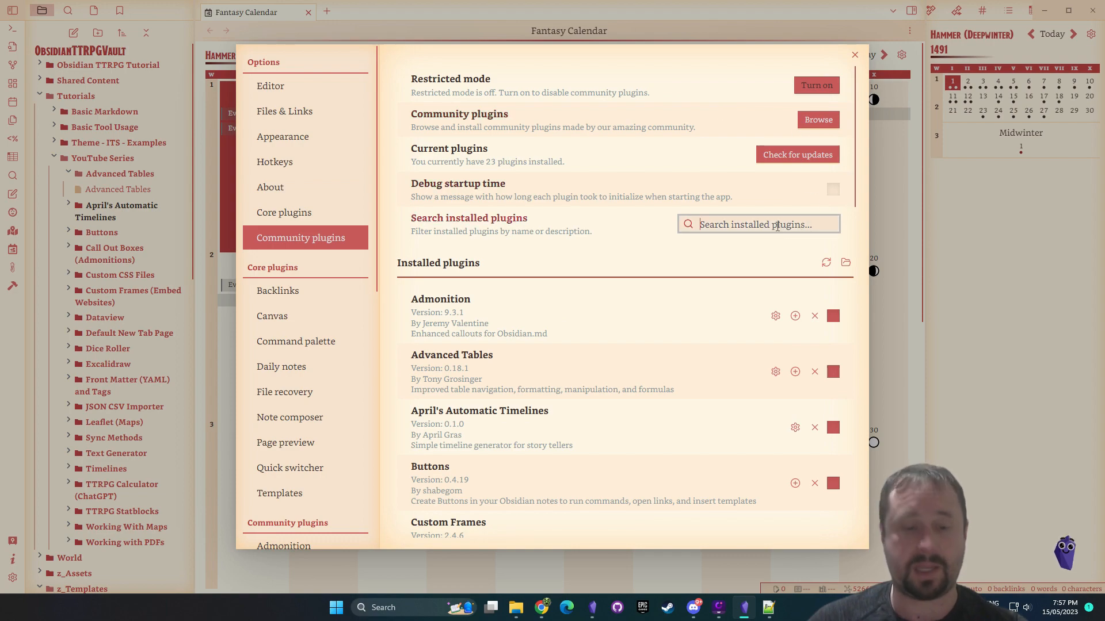
text(fa)
click(561, 299)
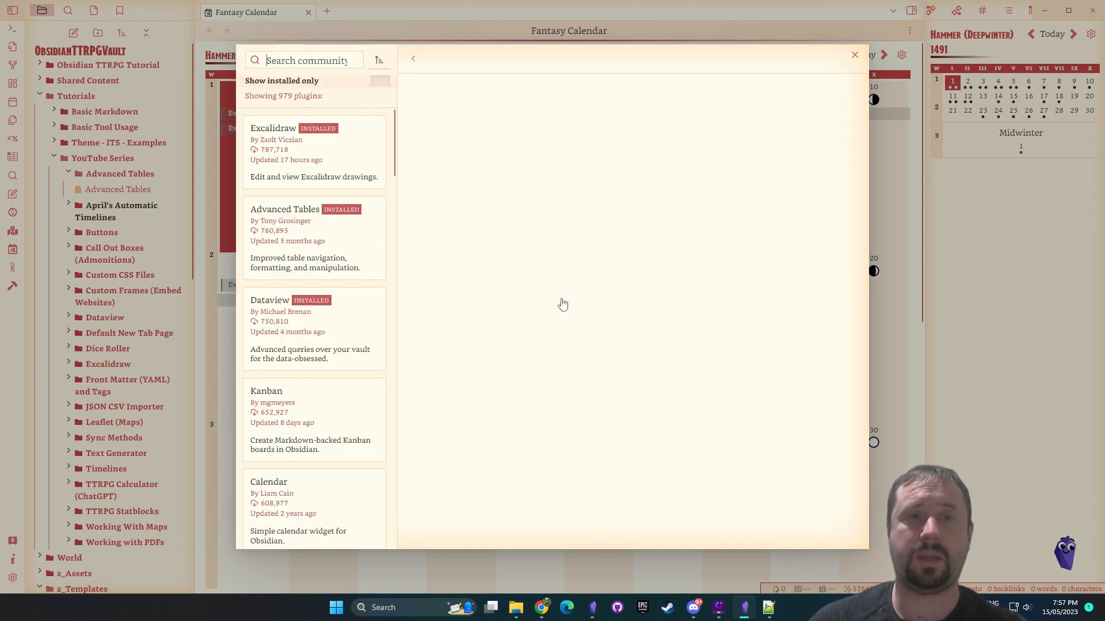
scroll(530, 342, down, 10)
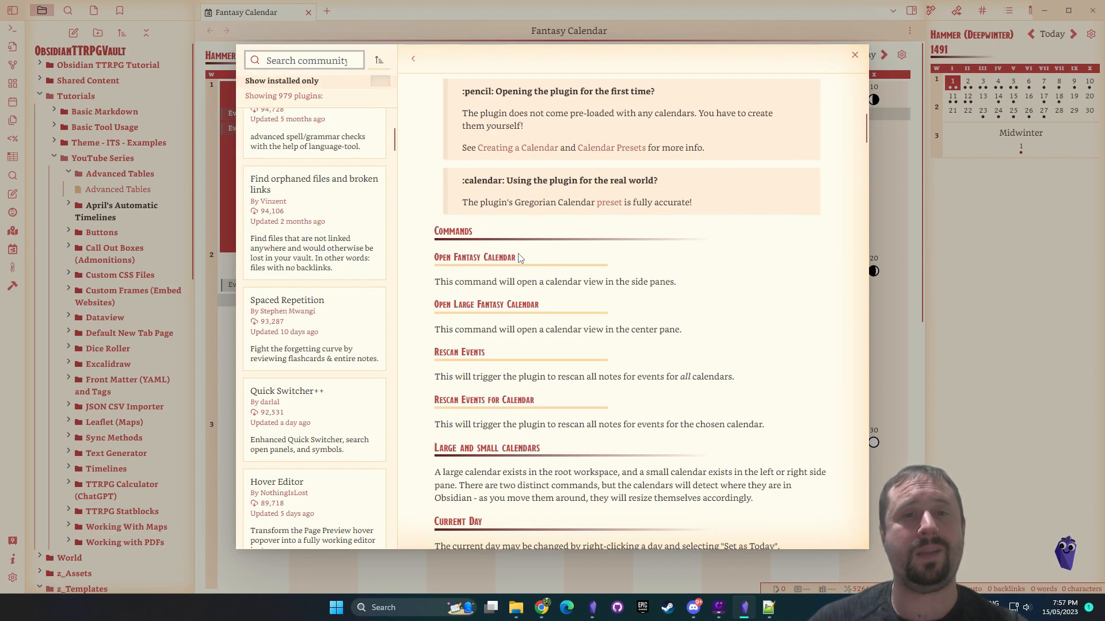
scroll(530, 342, down, 15)
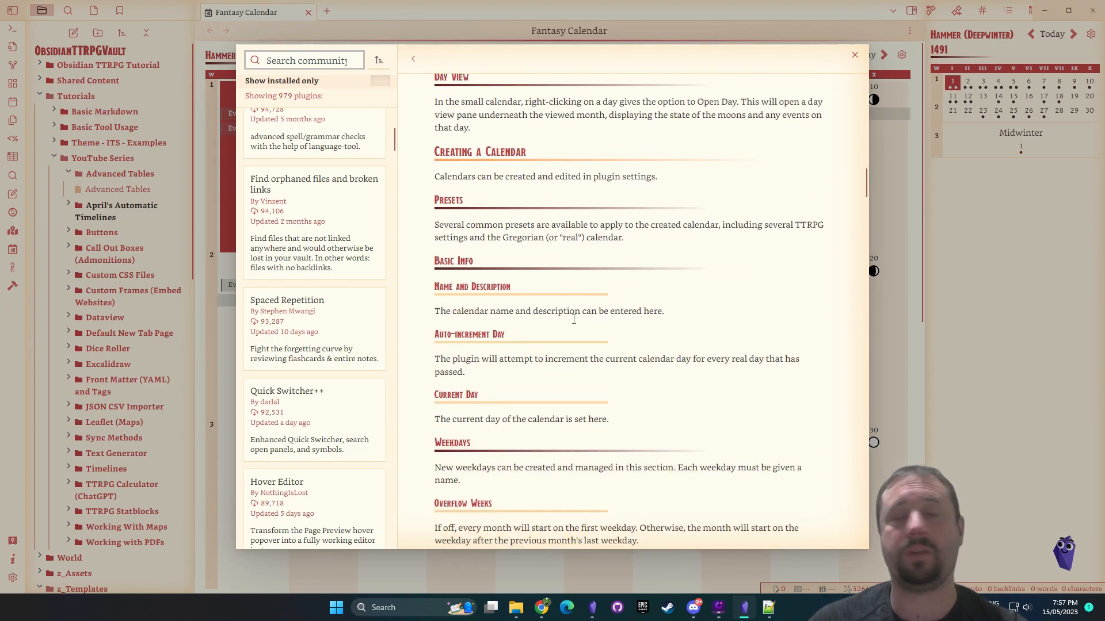
scroll(606, 319, down, 15)
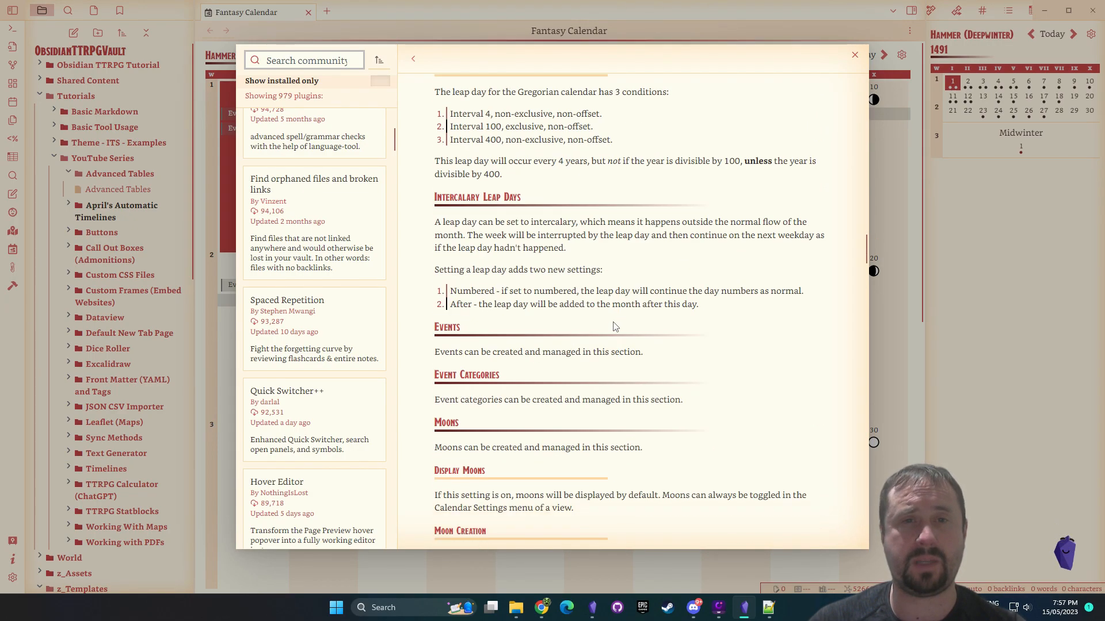
scroll(615, 326, down, 10)
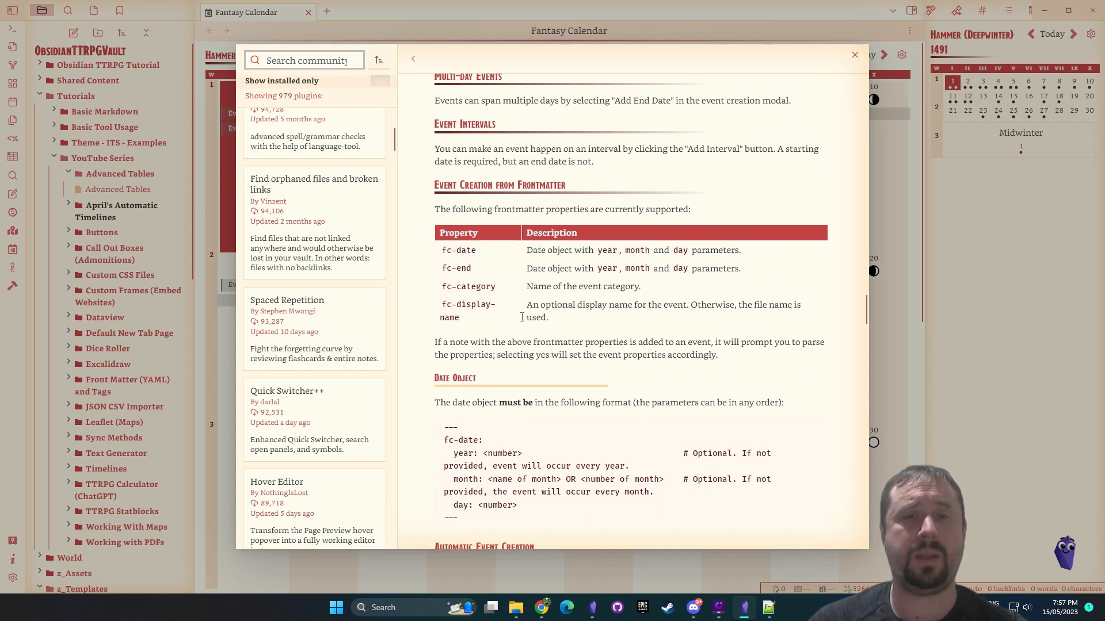
drag(460, 319, 443, 254)
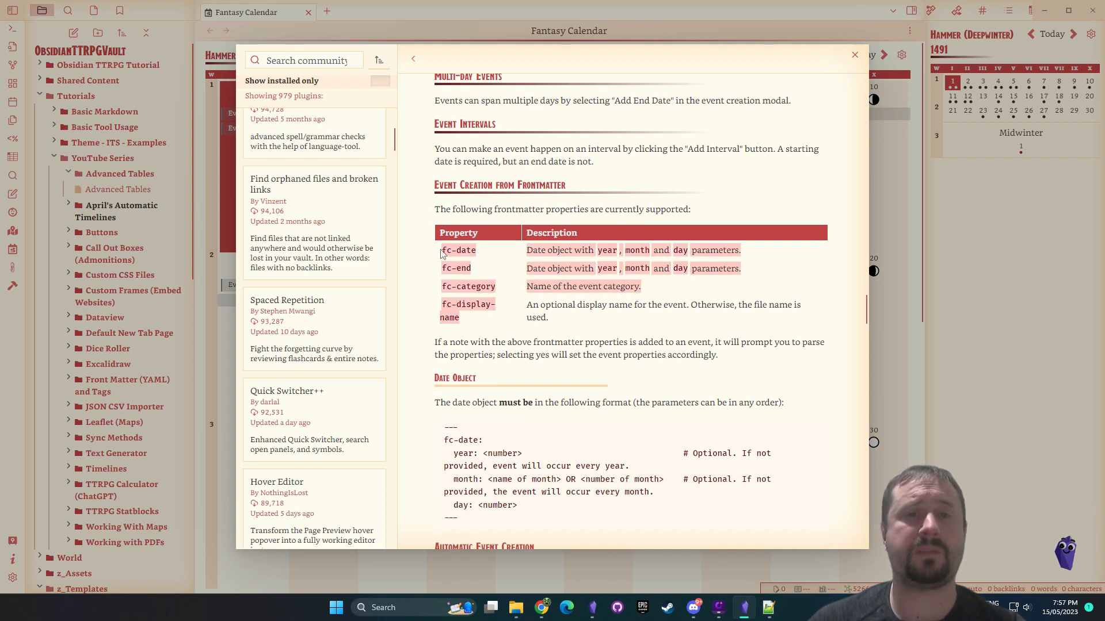
click(505, 269)
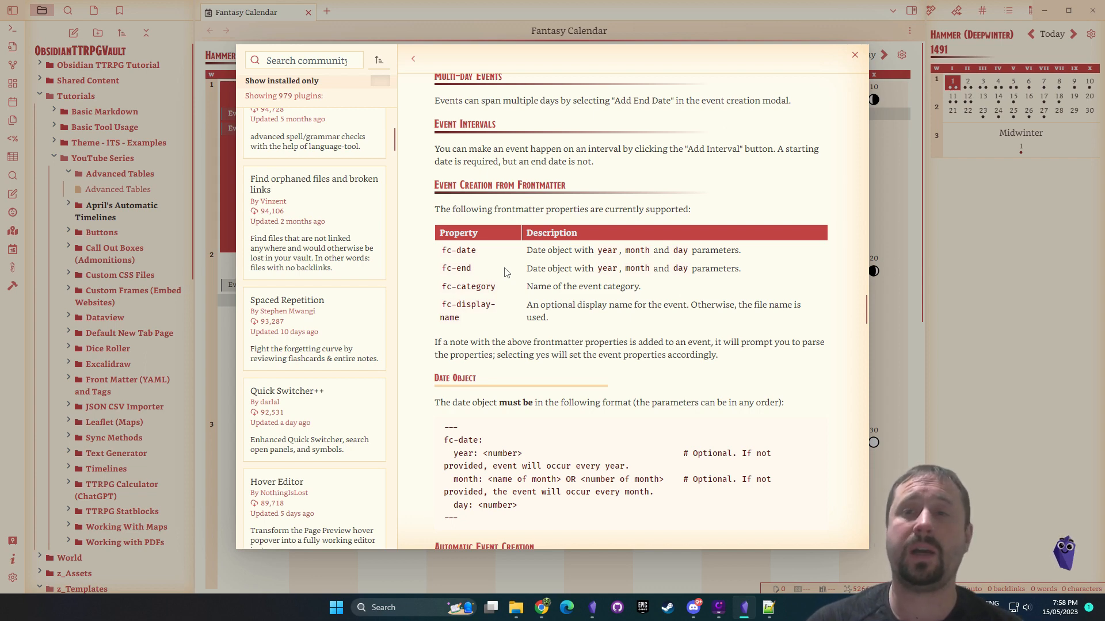
click(900, 168)
click(910, 158)
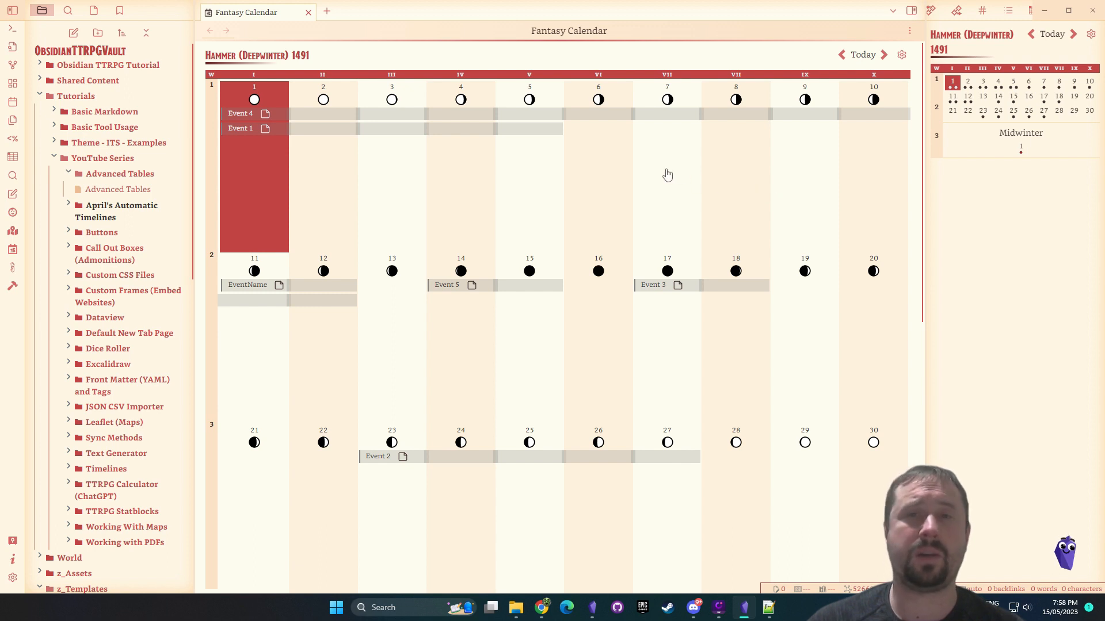
Open the New Event form for day 16 of Hammer (Deepwinter) 1491, examine its fields, and close it without saving
click(665, 100)
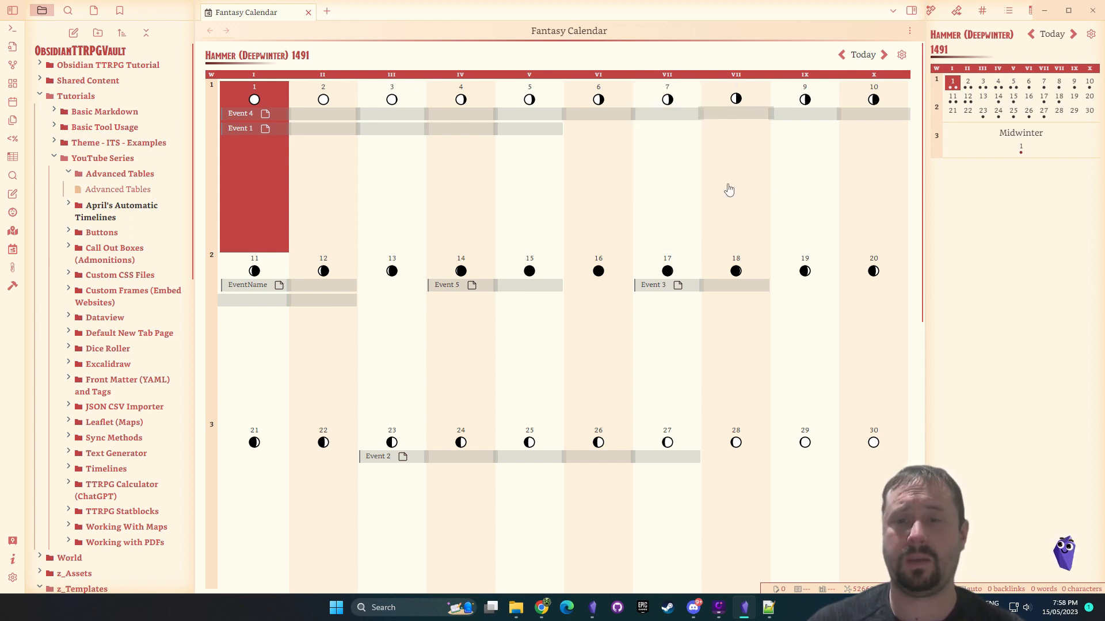
scroll(750, 217, down, 2)
scroll(752, 217, up, 2)
click(1028, 100)
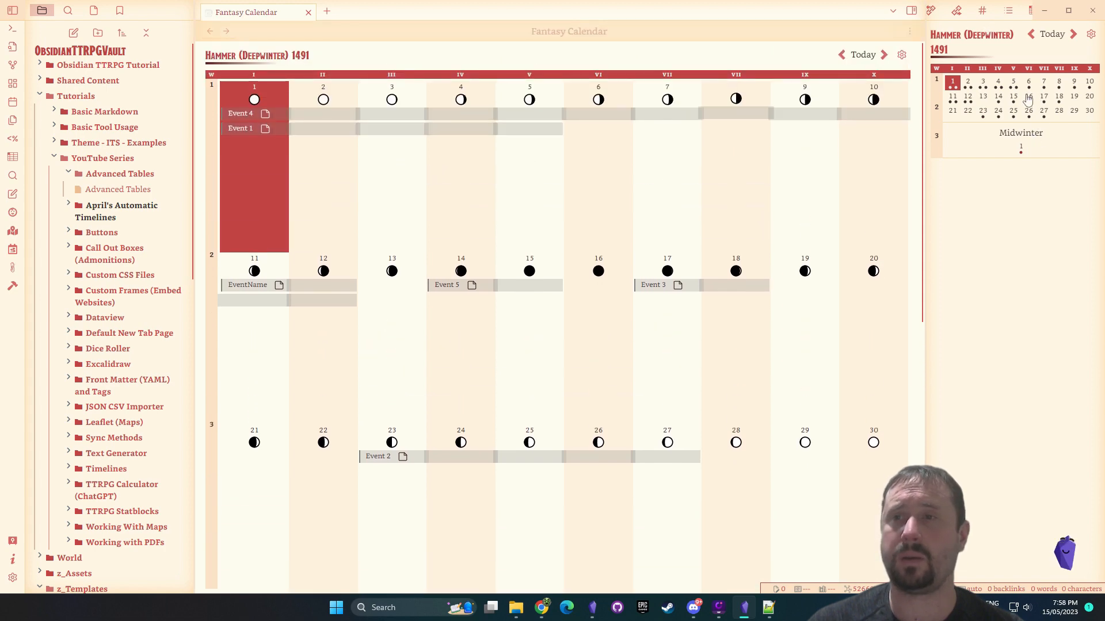
double_click(1028, 100)
click(555, 122)
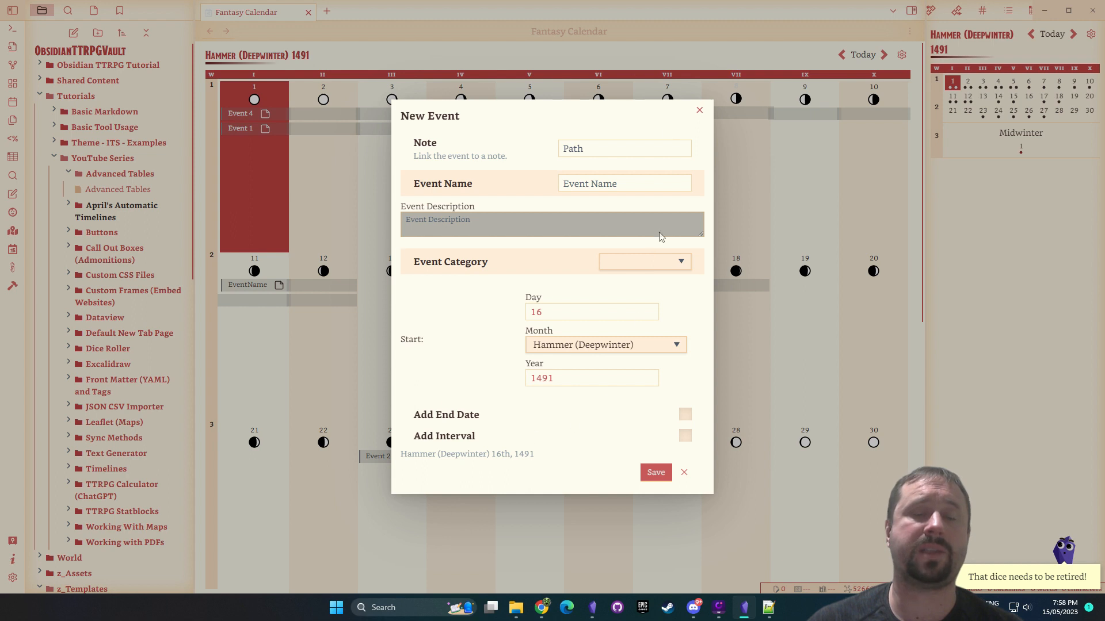
click(700, 111)
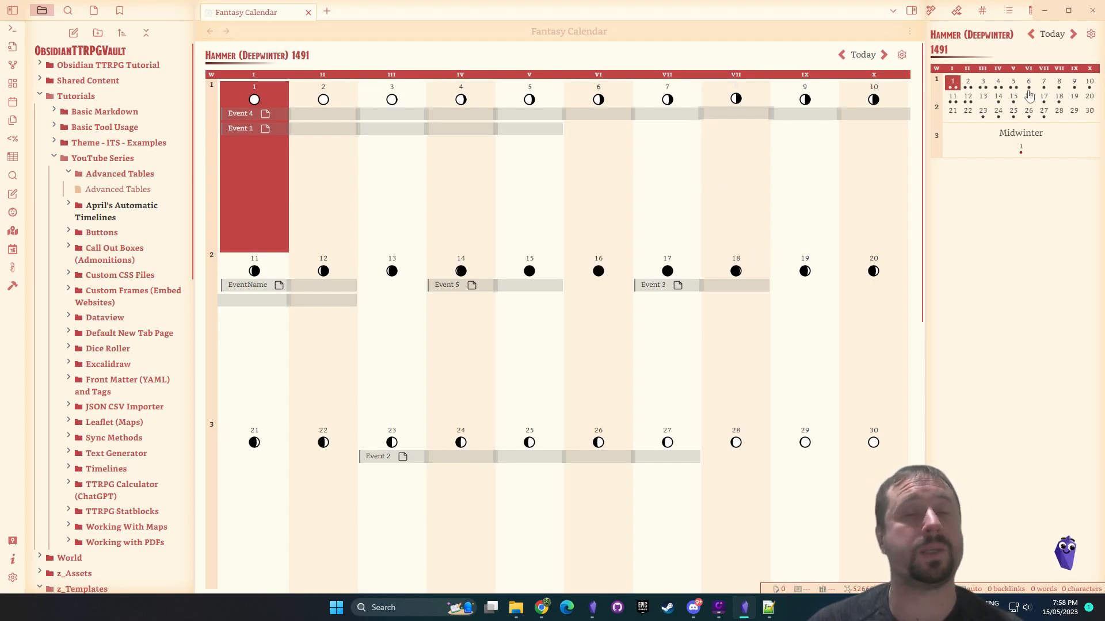
Return to the Timeline - Add Event template from the calendar view
click(226, 31)
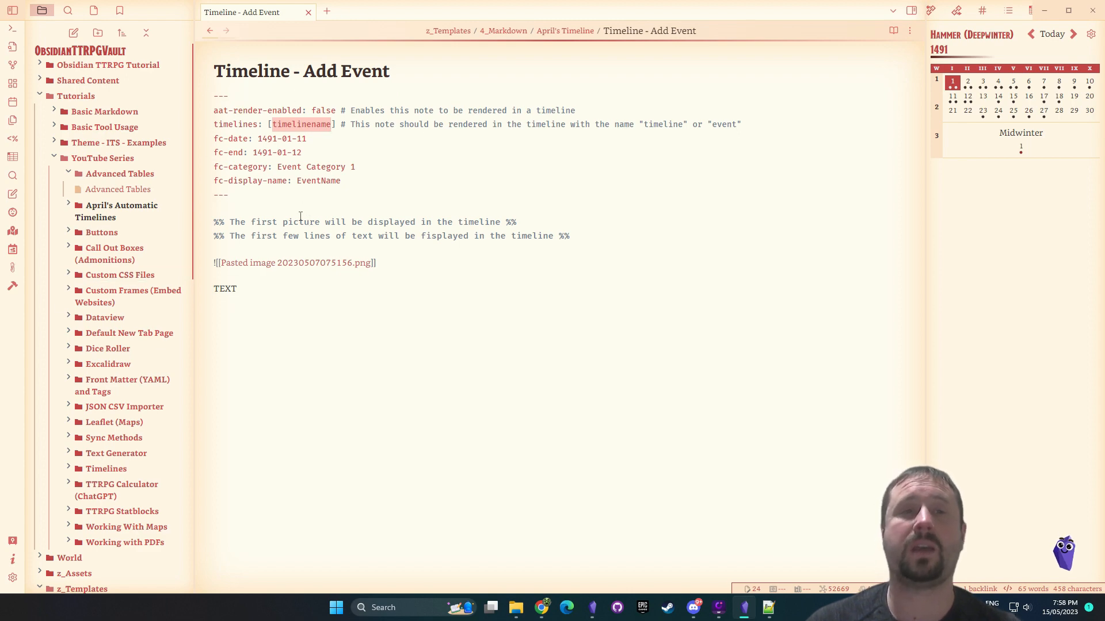
Highlight the front matter block in the Timeline - Add Event template and examine its timeline and fc- properties
drag(361, 184, 198, 112)
click(479, 198)
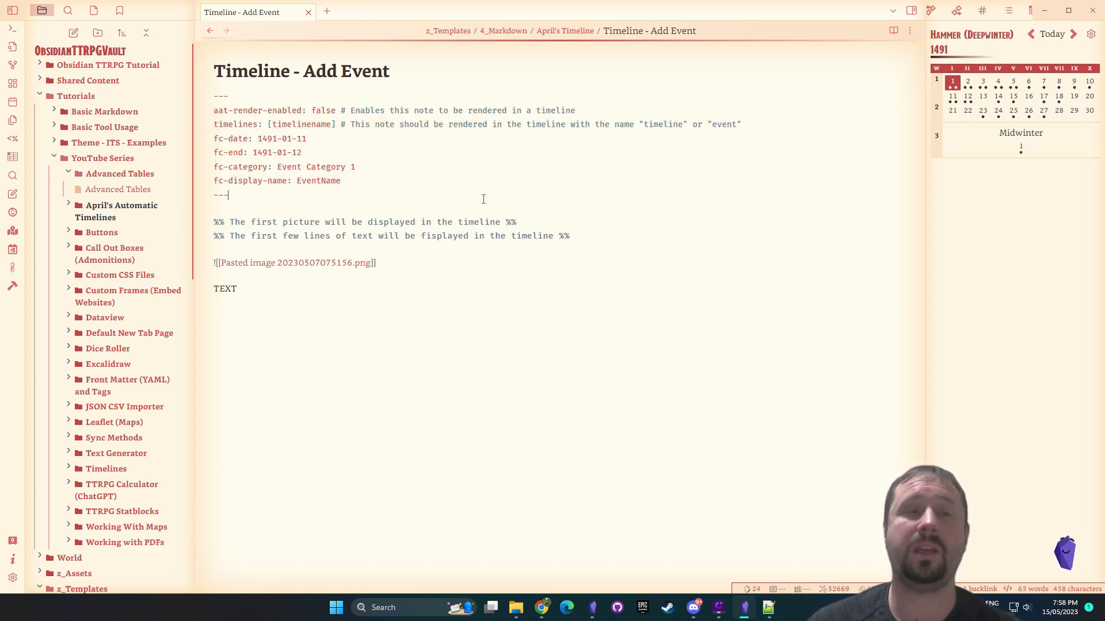
scroll(137, 270, down, 2)
scroll(167, 279, up, 2)
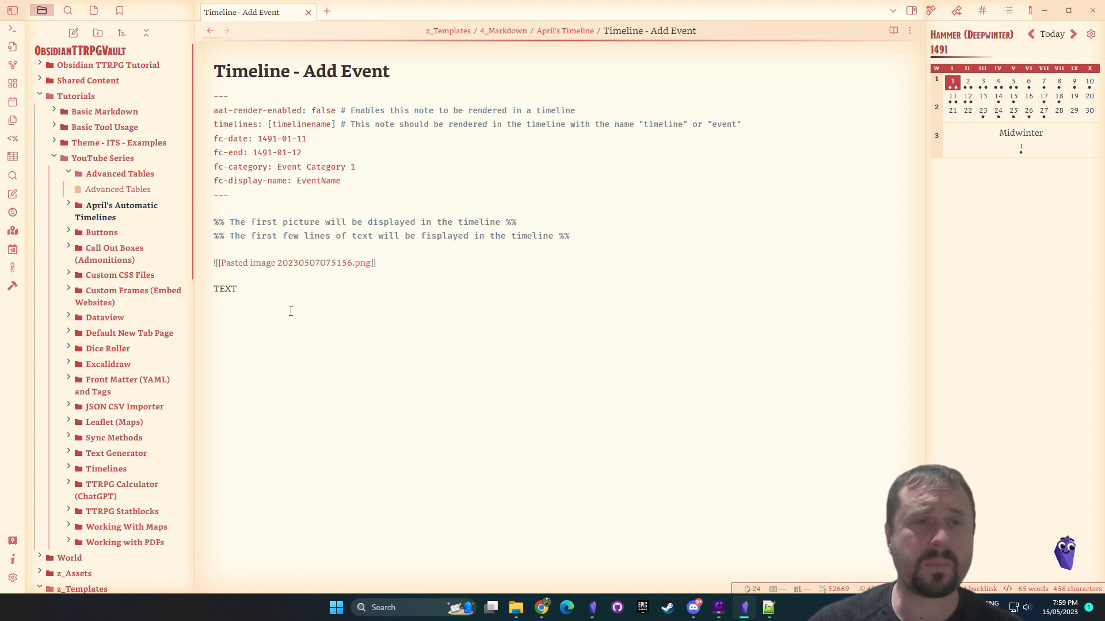
drag(241, 196, 200, 97)
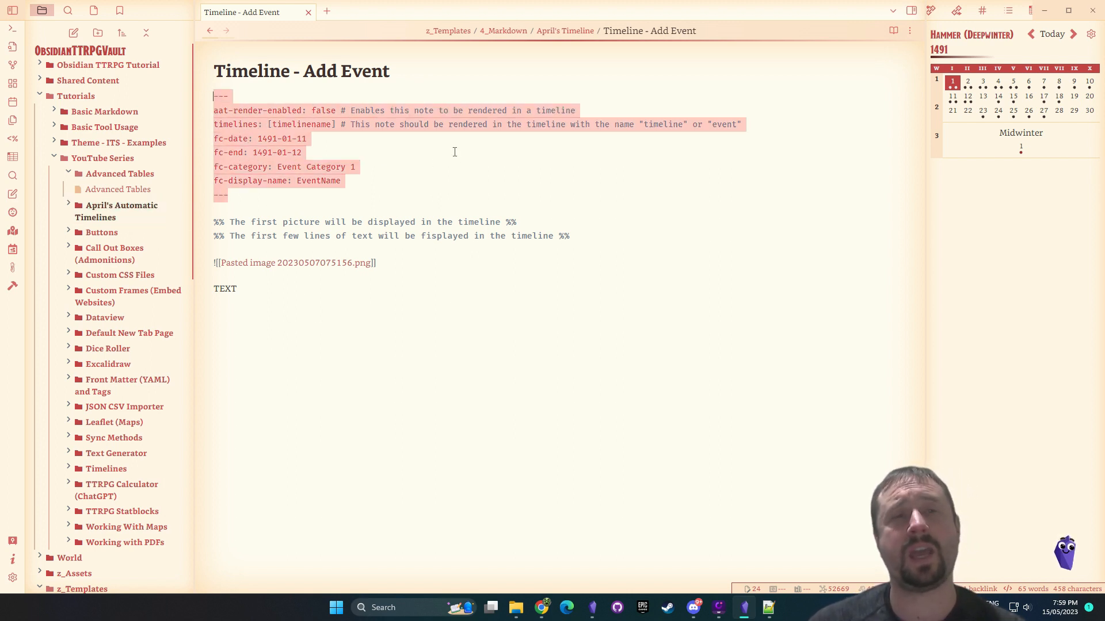
click(365, 168)
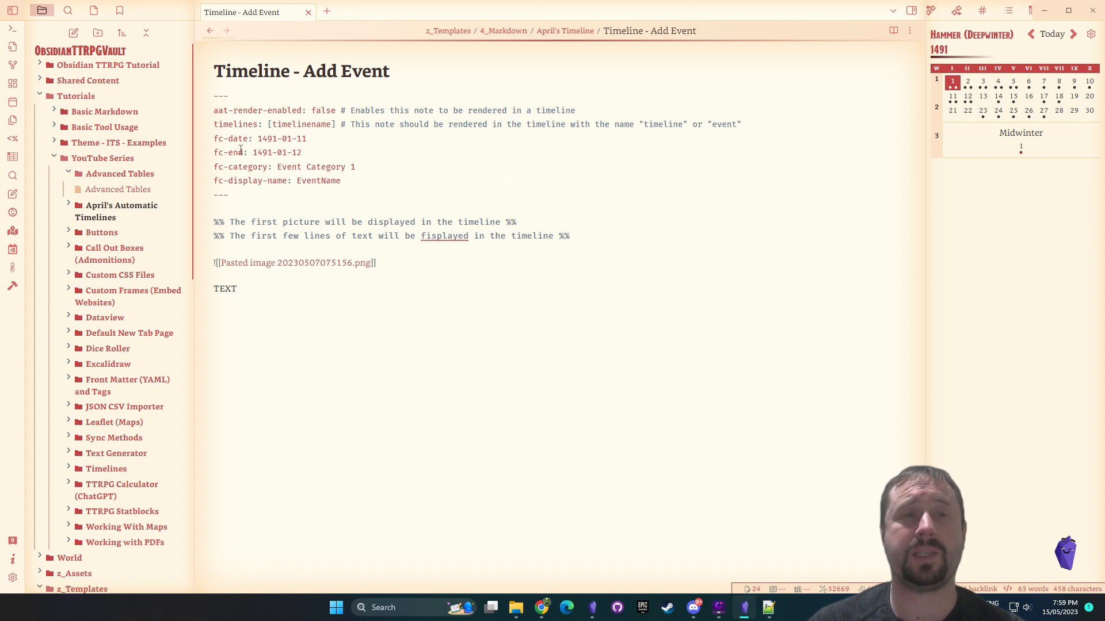
mouse_move(216, 138)
mouse_down()
mouse_move(248, 139)
mouse_move(257, 152)
mouse_move(241, 167)
mouse_move(345, 166)
mouse_move(306, 167)
mouse_move(206, 129)
mouse_up()
click(459, 160)
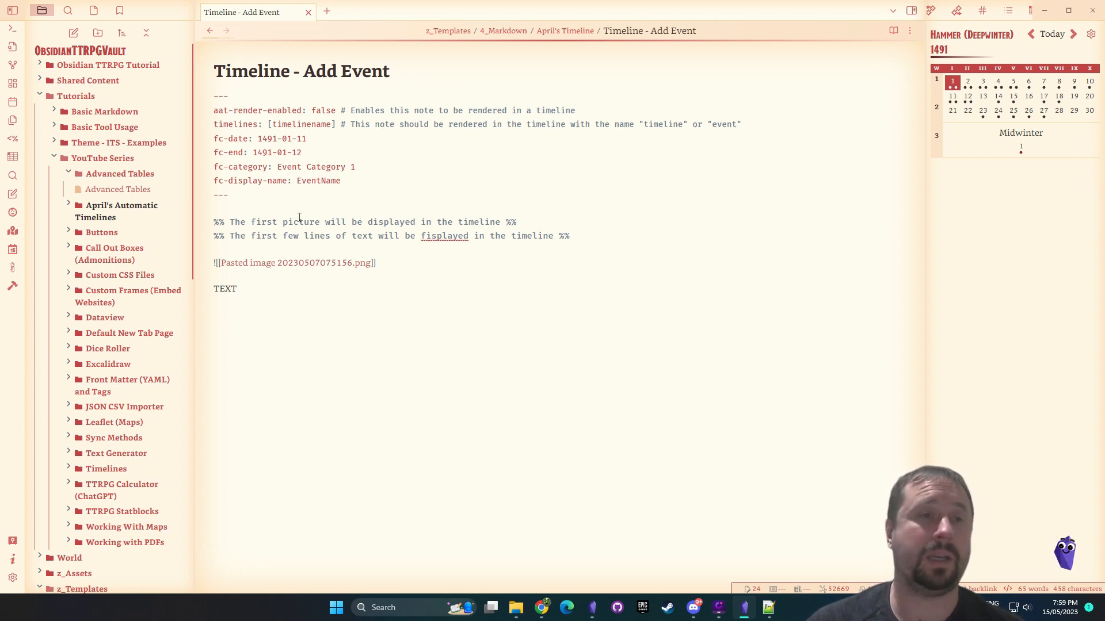
Create a new note in the April's Automatic Timelines folder and insert the Timeline - Add Event template into it
click(143, 212)
right_click(138, 215)
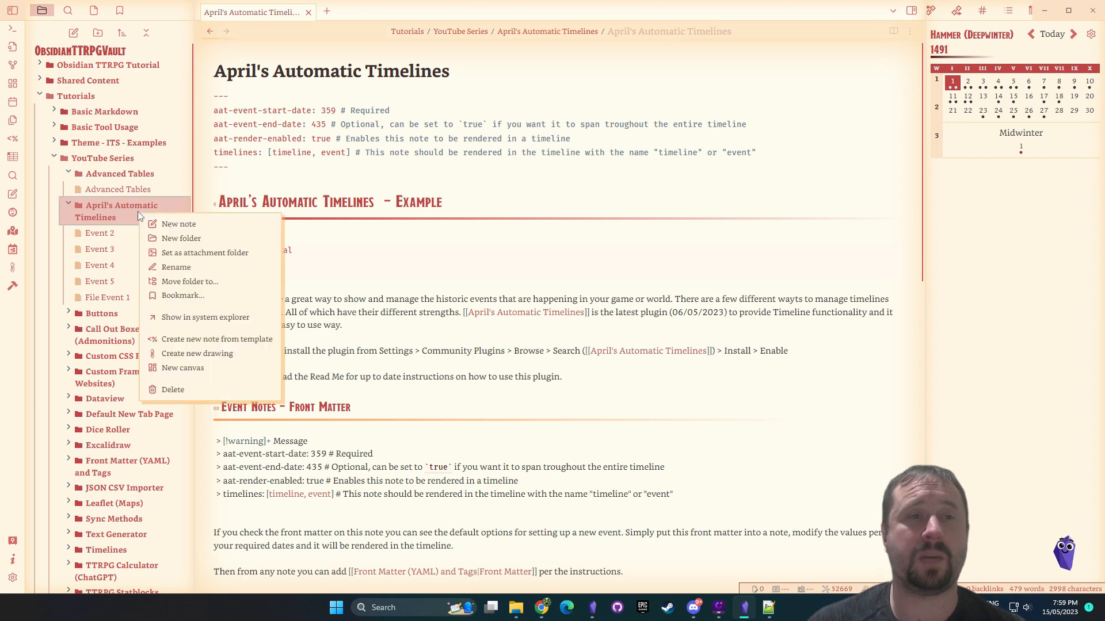
click(175, 224)
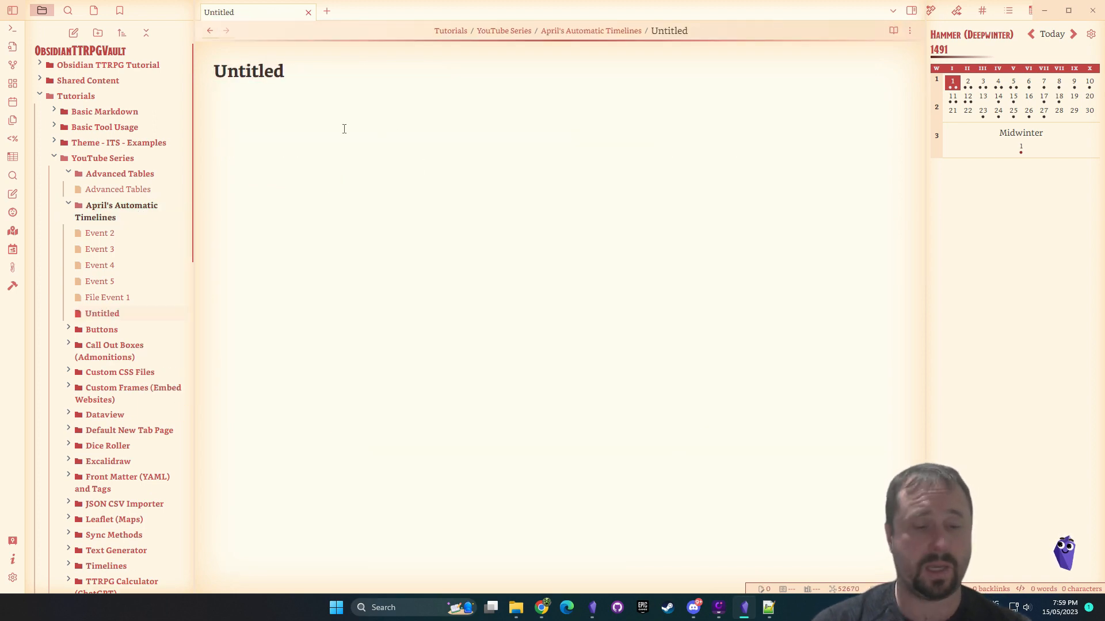
key(alt+e)
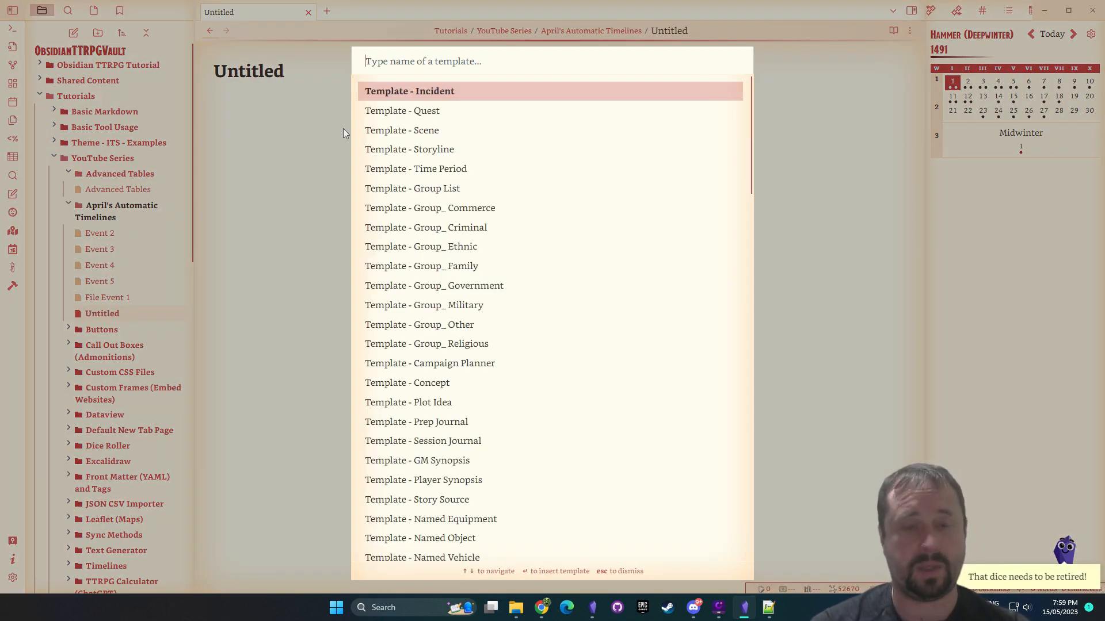
text(time)
key(Return)
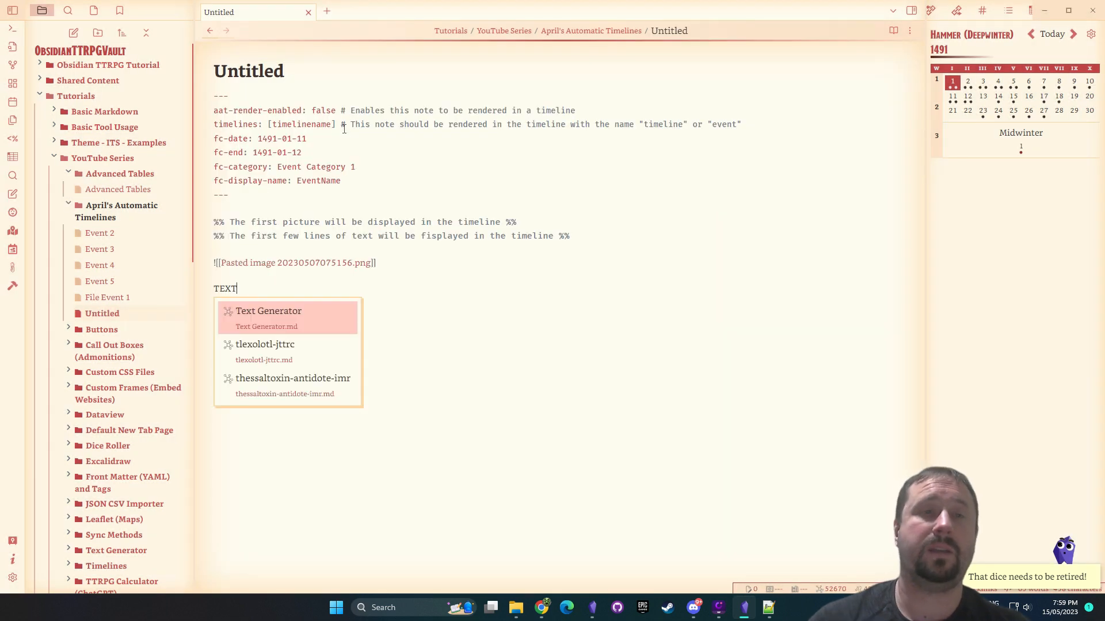
Set both fc-date and fc-end in the new note's front matter to 1491-01-21
click(315, 139)
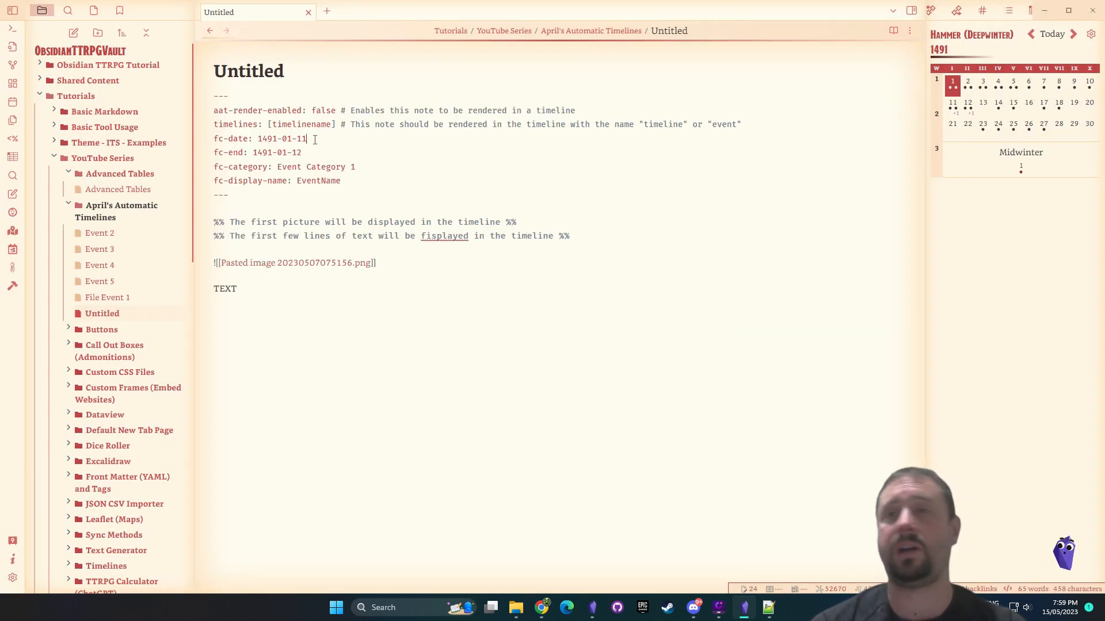
key(BackSpace)
key(BackSpace)
text(21)
key(Escape)
key(Down)
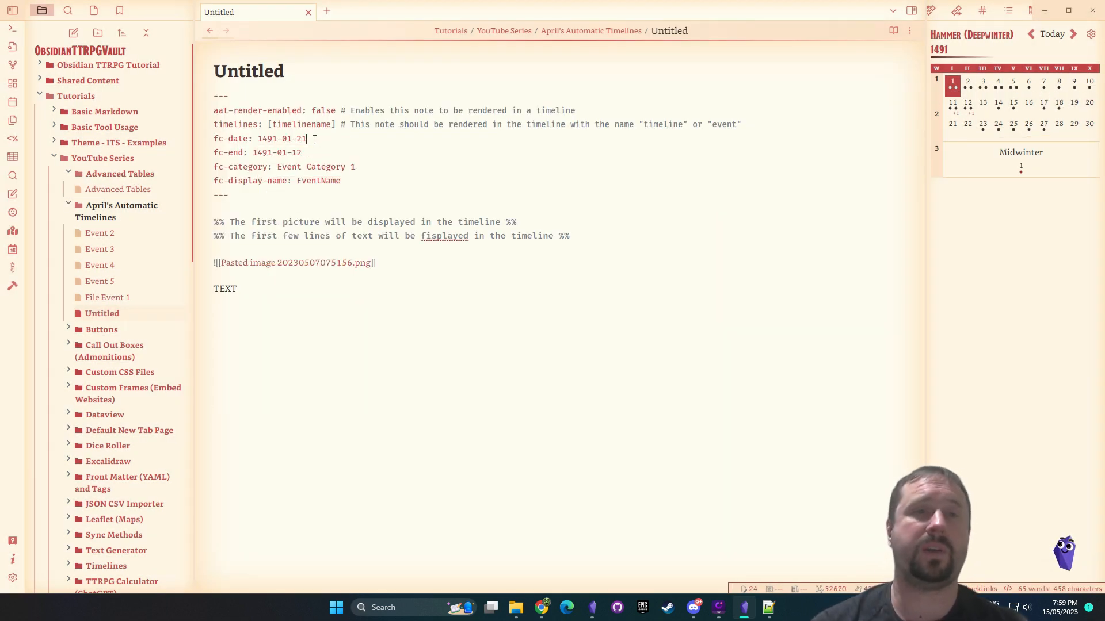
key(BackSpace)
key(BackSpace)
text(21)
key(Escape)
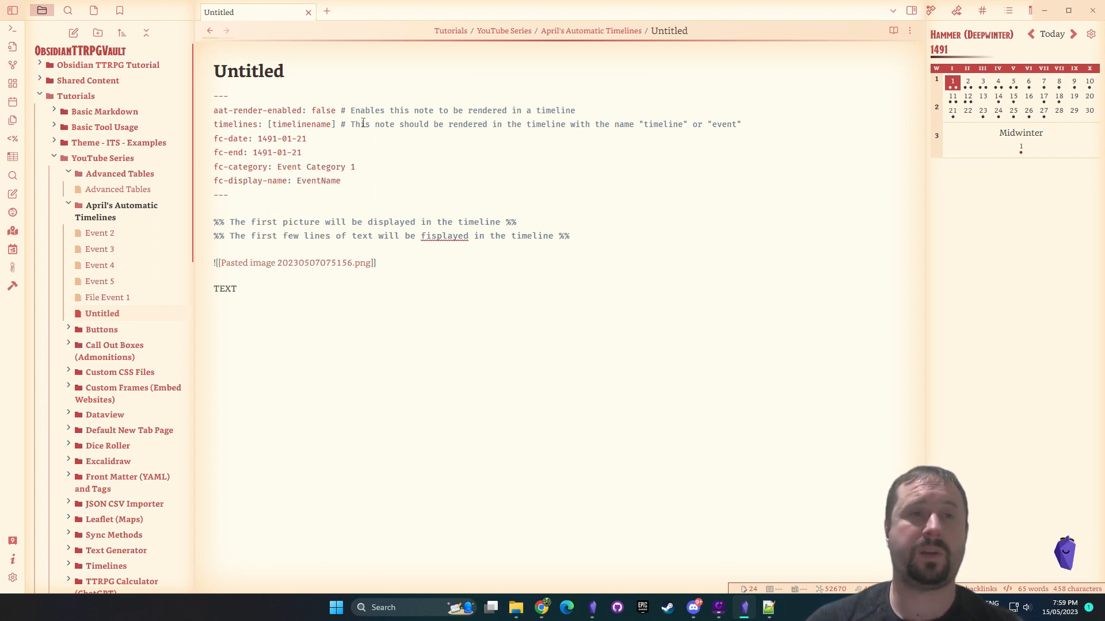
Set the fc-display-name to Event 6 and replace the placeholder body text with "It was my birthday"
click(350, 185)
double_click(350, 186)
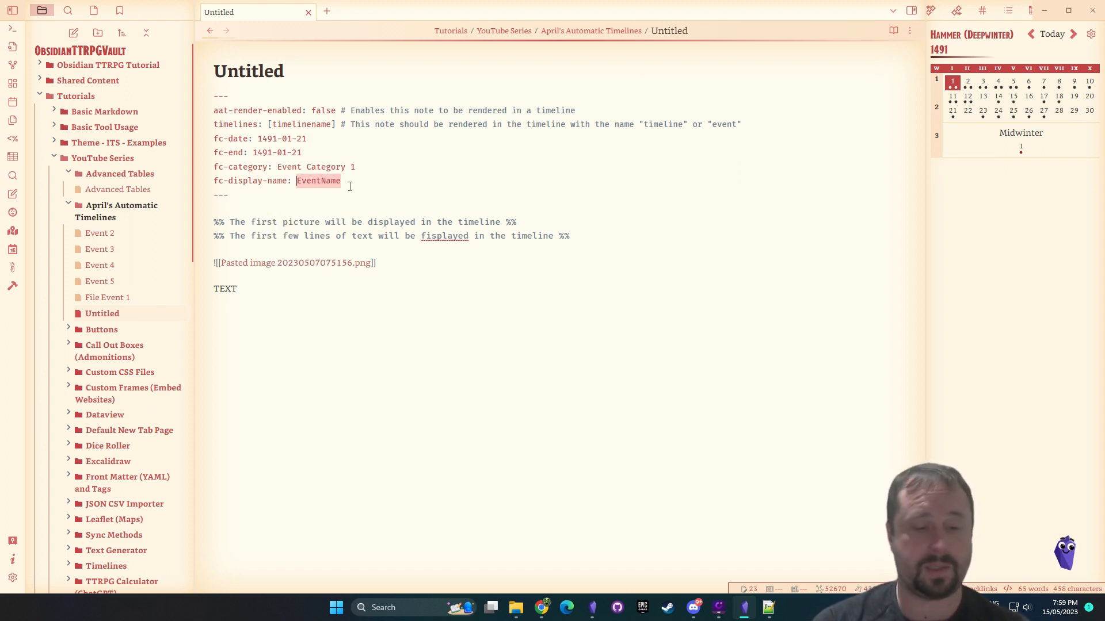
text(Event 6)
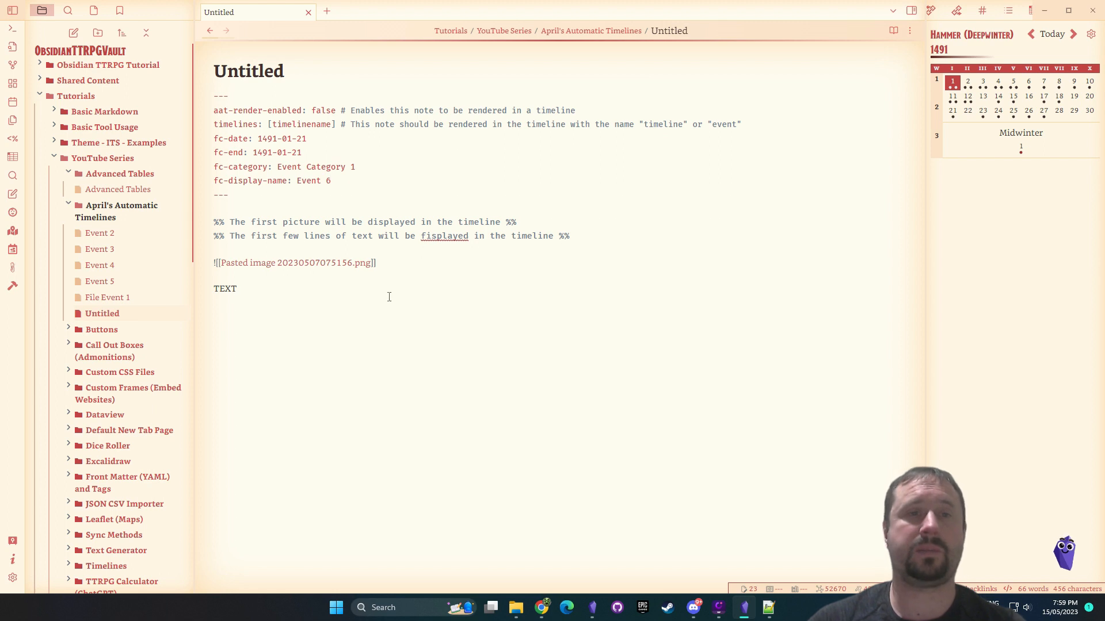
double_click(228, 294)
text(I)
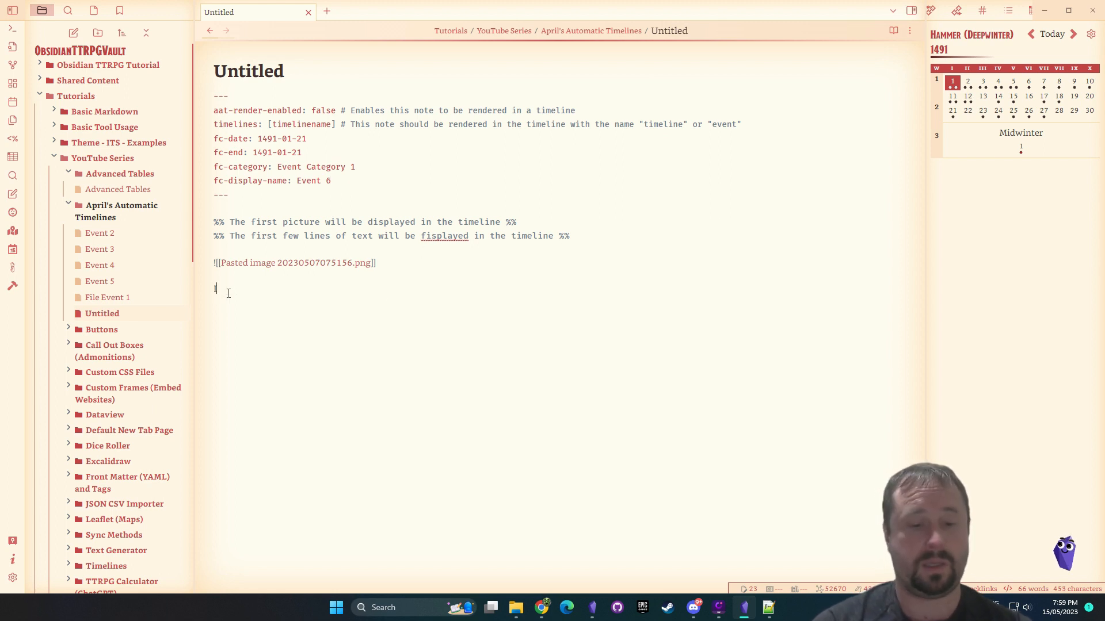
text(t was my birthday)
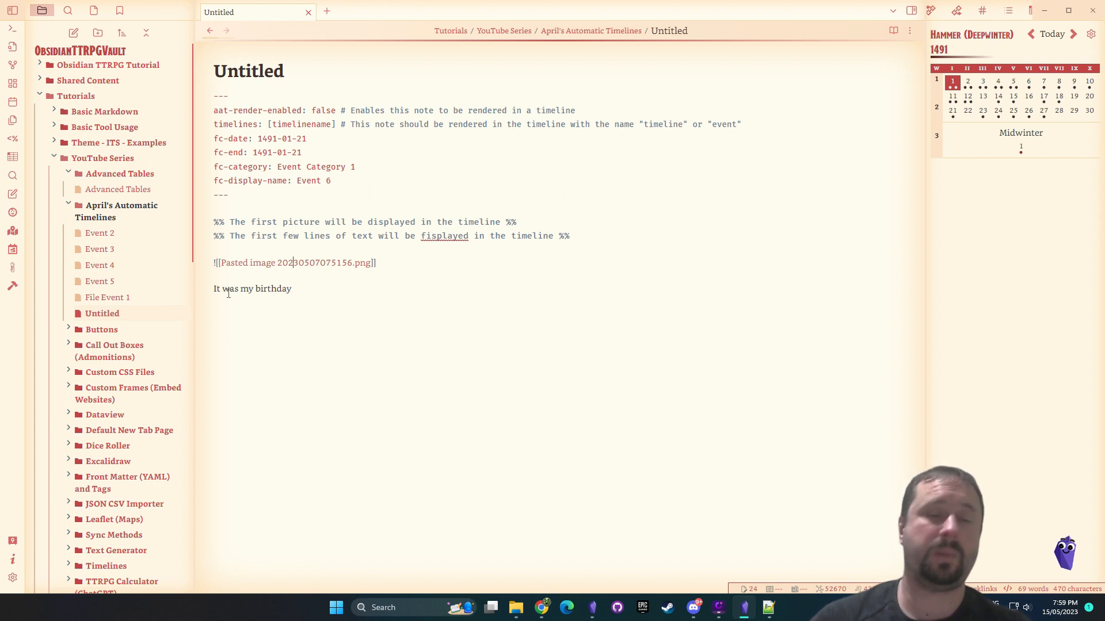
Replace the embedded picture with 25.png from the Forgotten Realms Images and show the note in reading view
click(391, 266)
key(shift+Home)
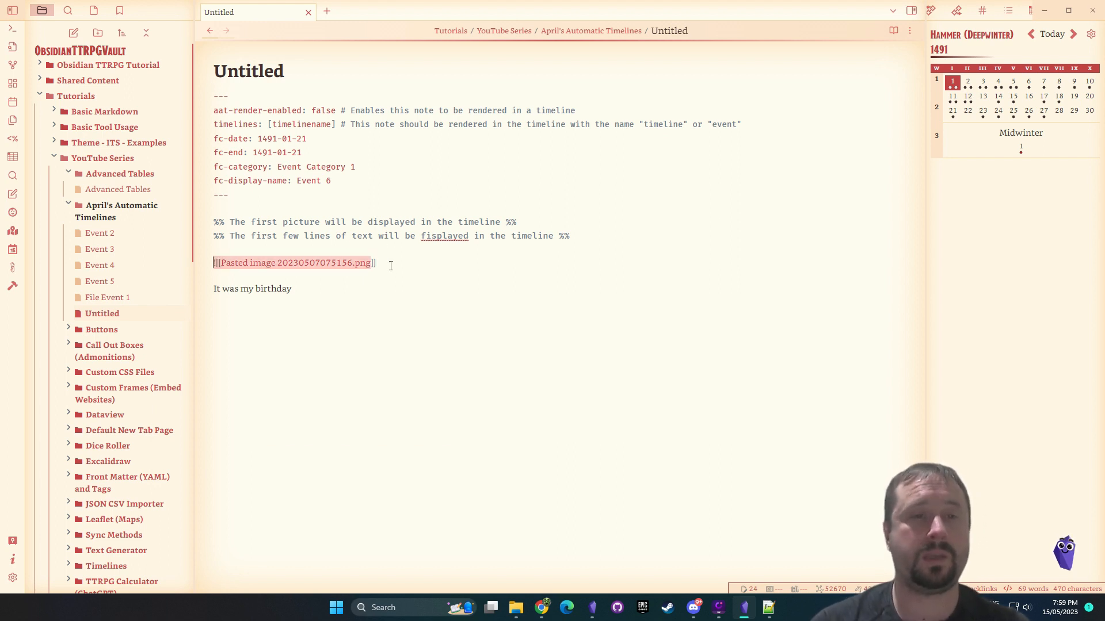
key(shift+Right)
key(shift+Right)
key(shift+Right)
key(BackSpace)
text(png)
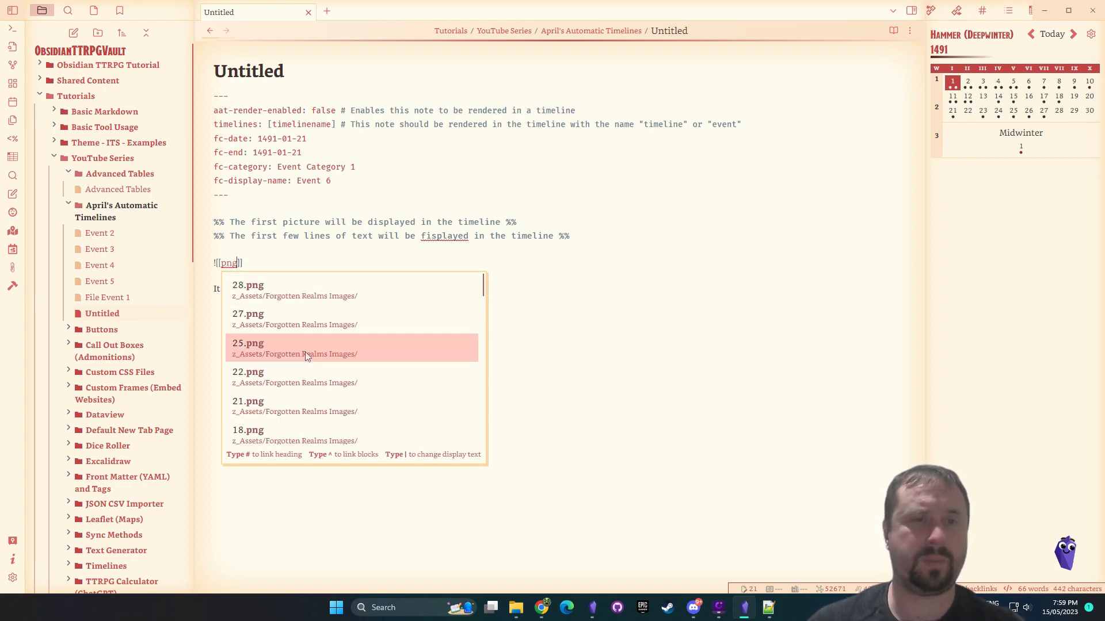
click(329, 348)
click(893, 31)
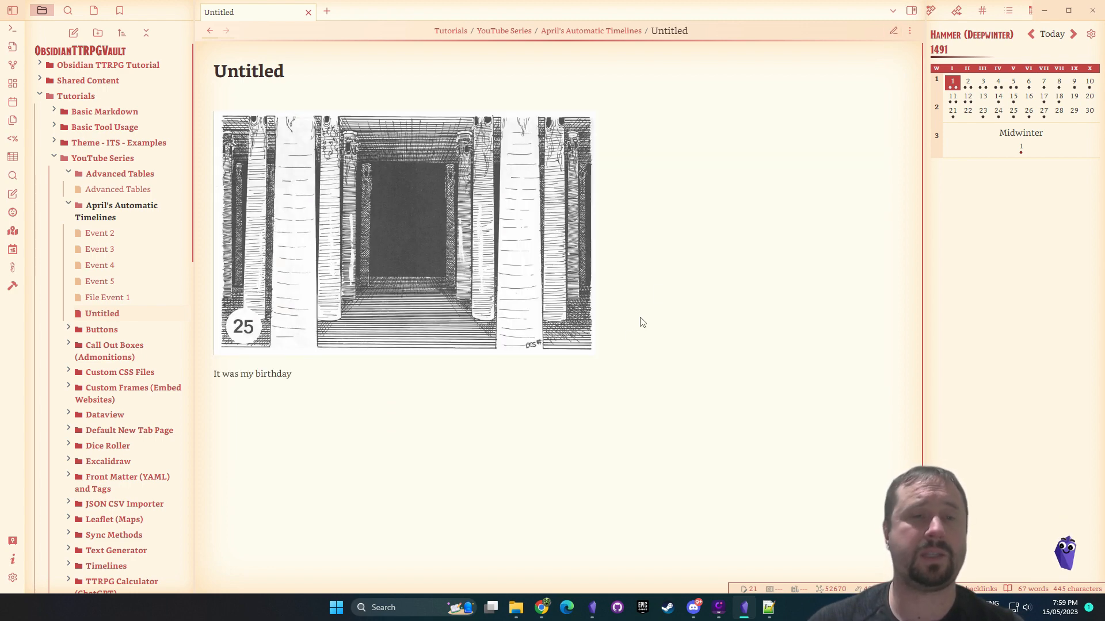
Open the April's Automatic Timelines note and look through the rendered timeline for the new event
click(100, 210)
scroll(834, 189, down, 1)
scroll(834, 189, down, 5)
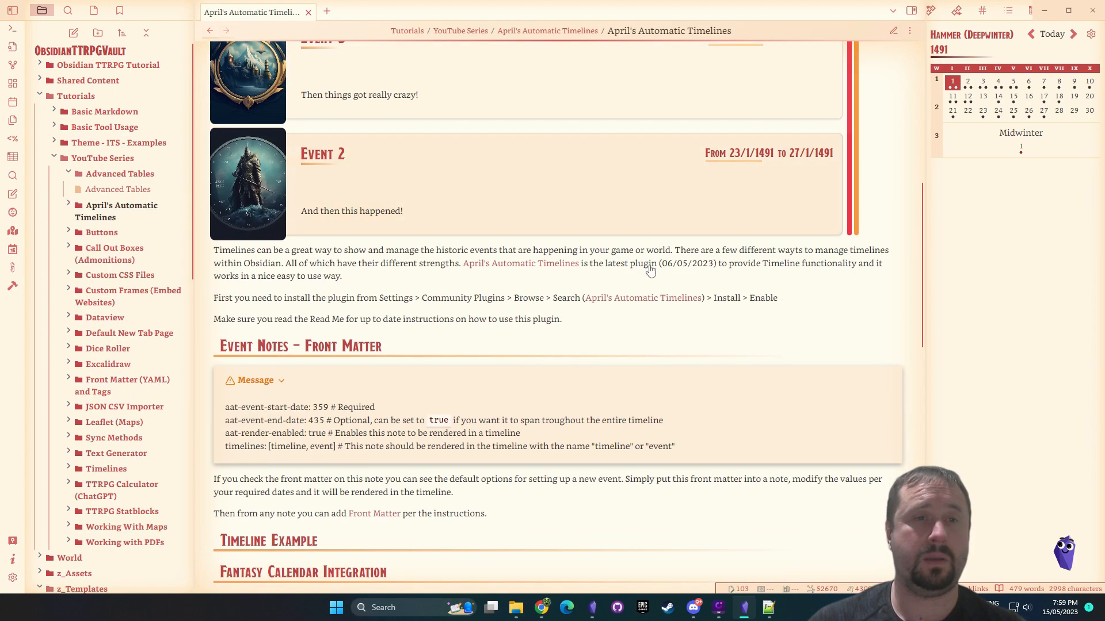
scroll(644, 200, up, 6)
Go back to the untitled event note and set aat-render-enabled to true in its front matter
click(210, 30)
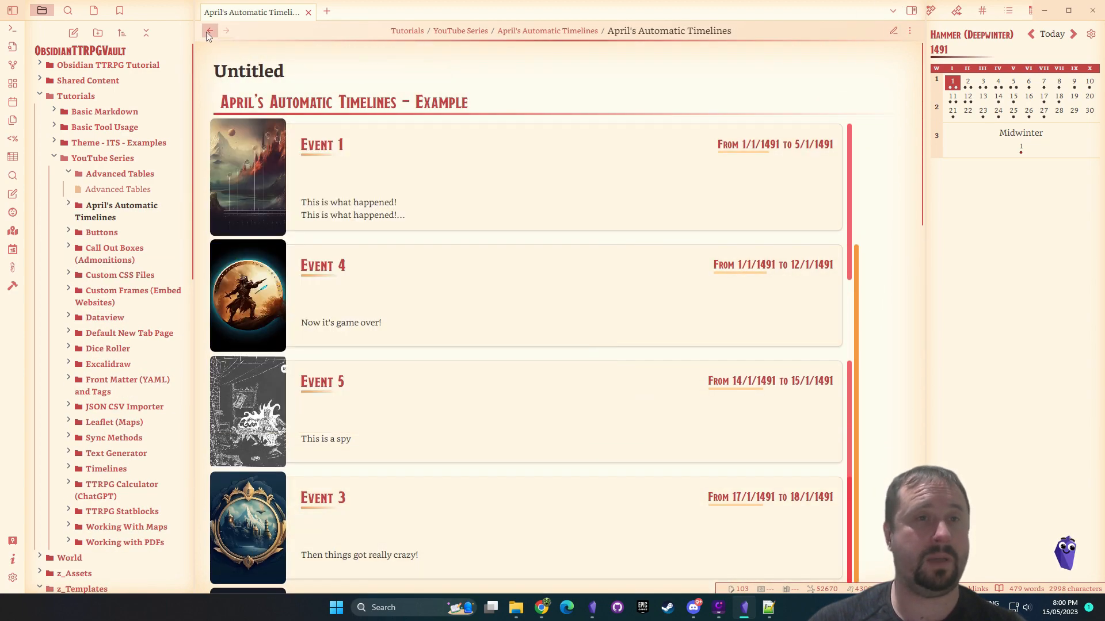
click(893, 30)
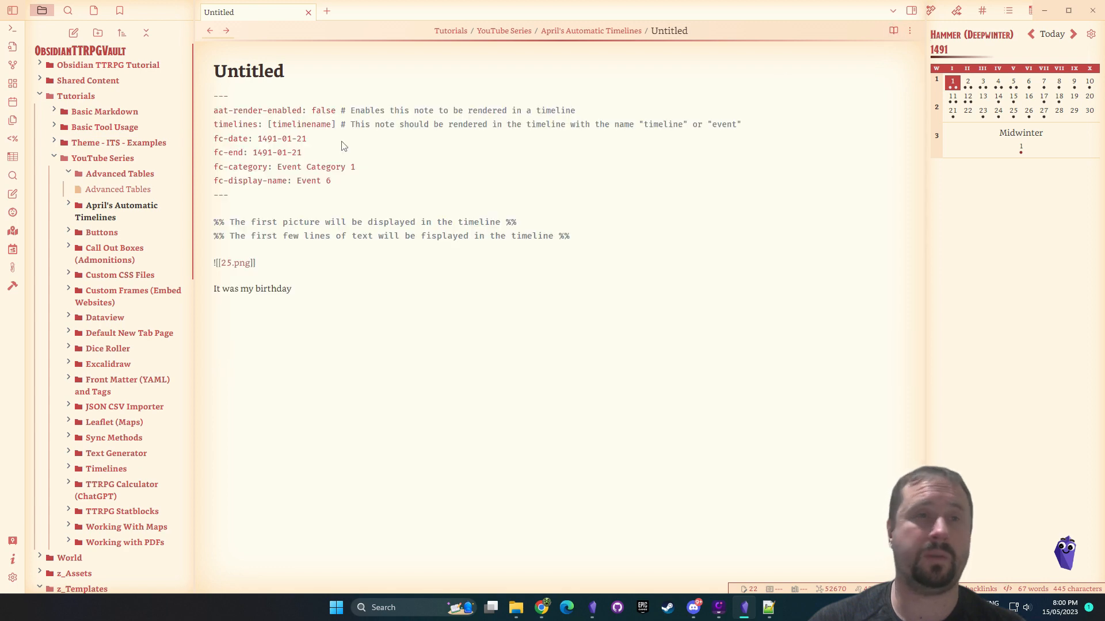
double_click(322, 110)
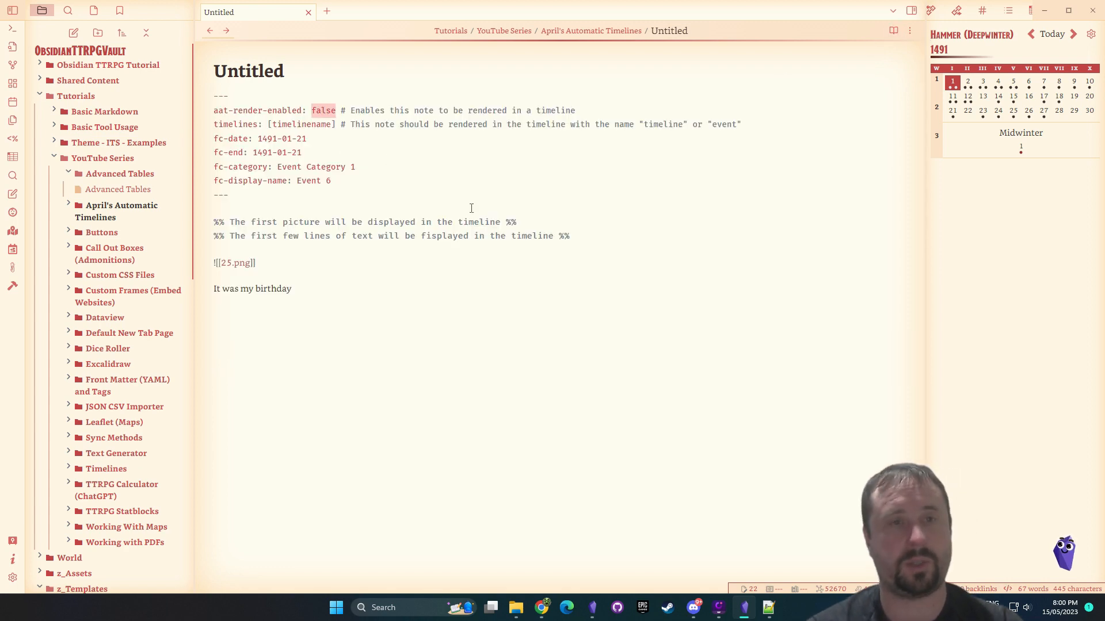
text(true)
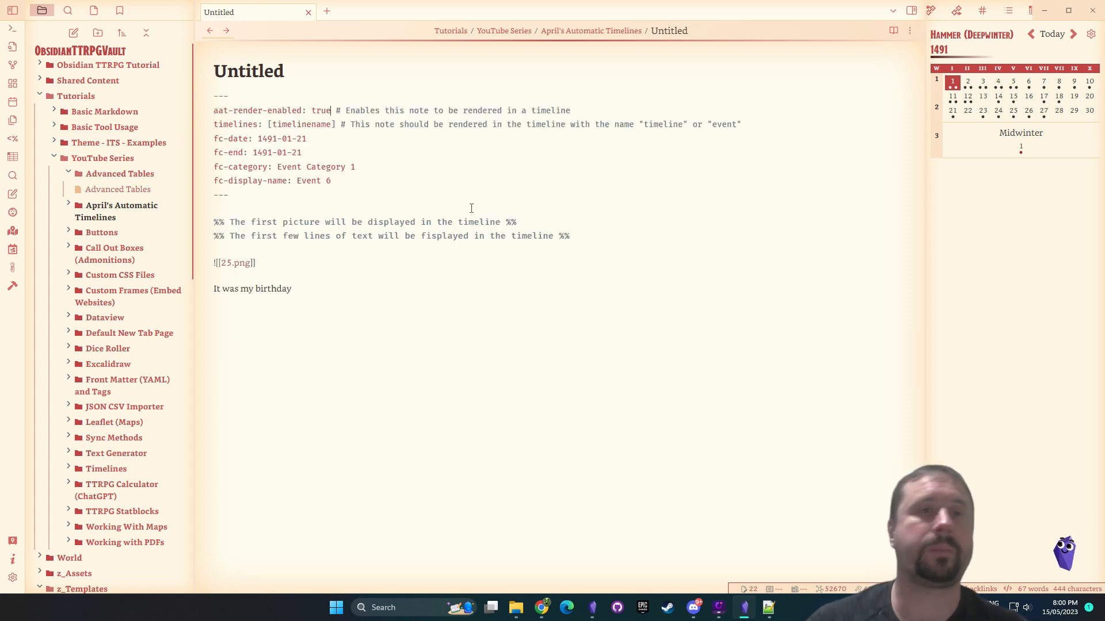
Return to the April's Automatic Timelines note in reading view, preview the Event 6 entry and review the rendered timeline
click(211, 32)
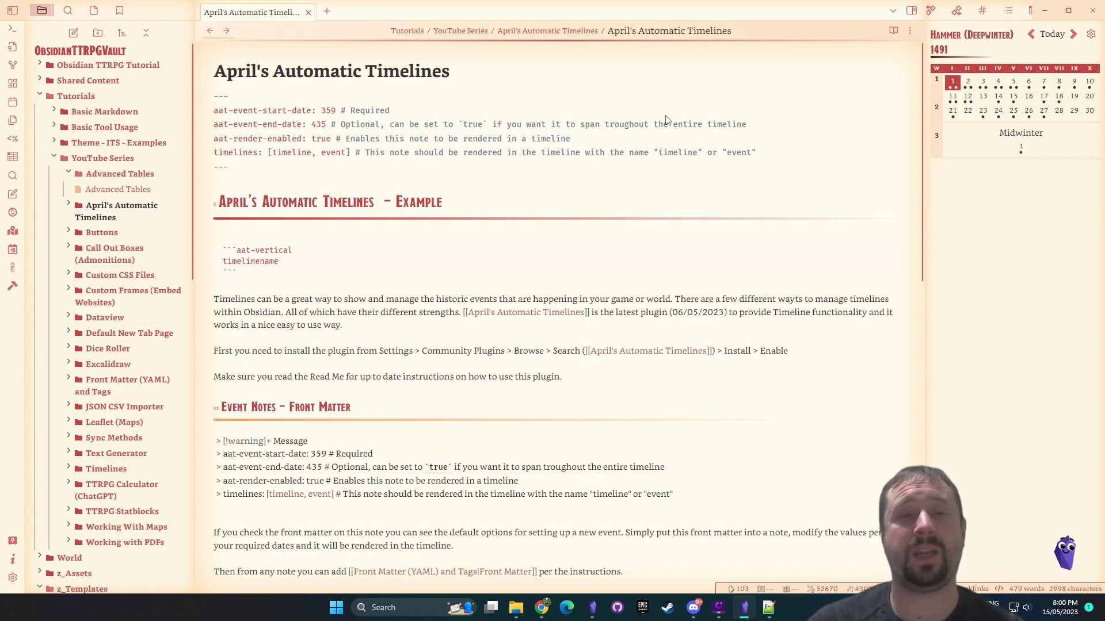
scroll(671, 258, down, 6)
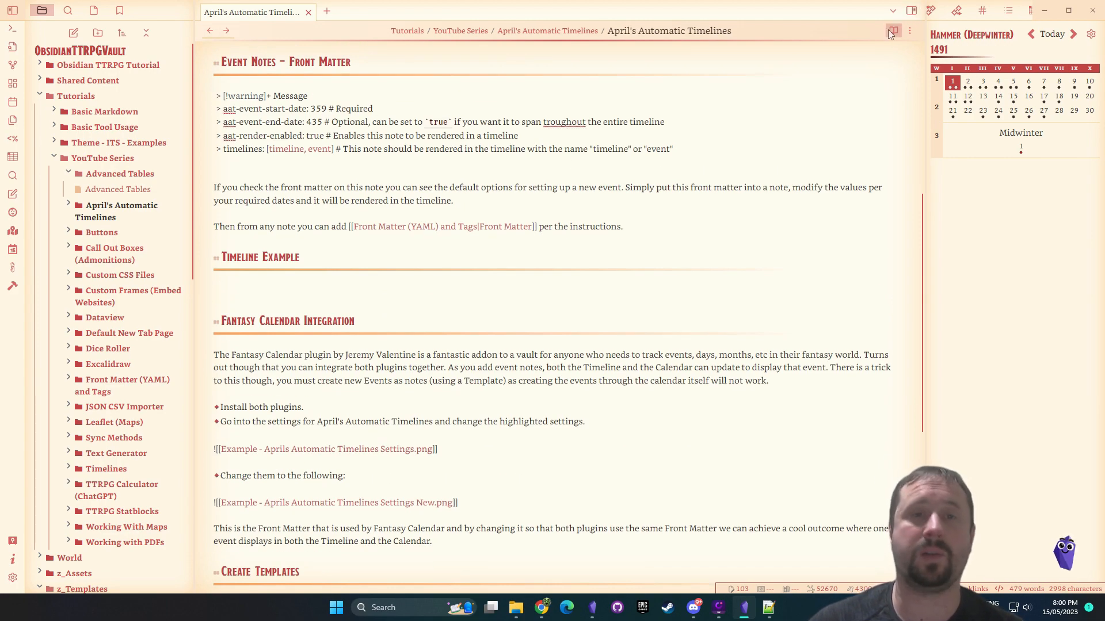
click(893, 31)
scroll(827, 239, down, 3)
scroll(827, 239, down, 5)
scroll(823, 244, up, 20)
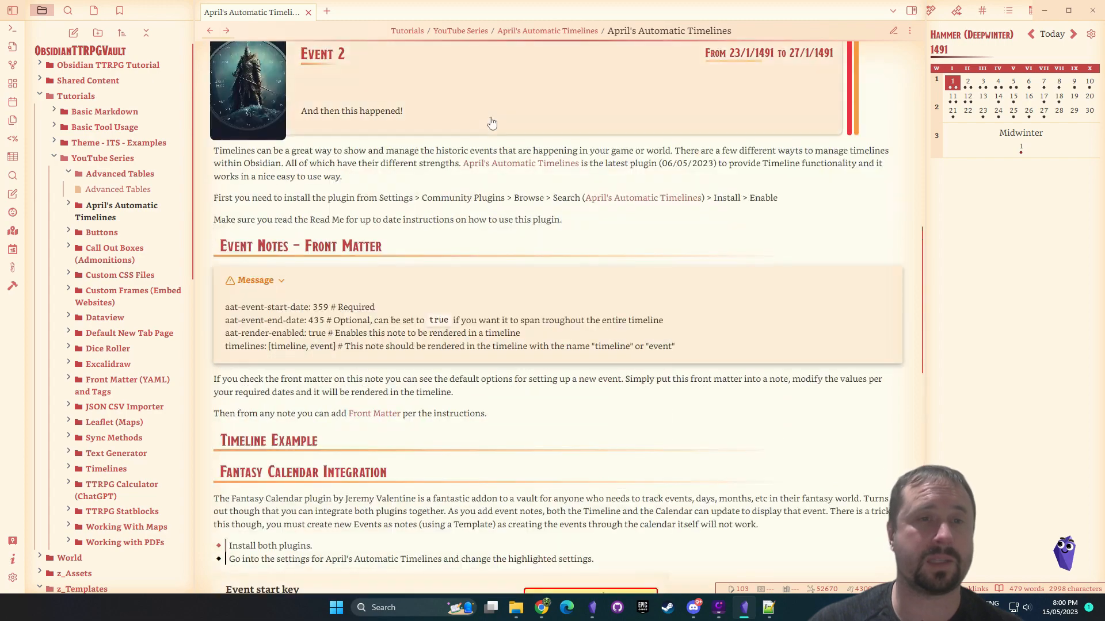
scroll(670, 271, down, 5)
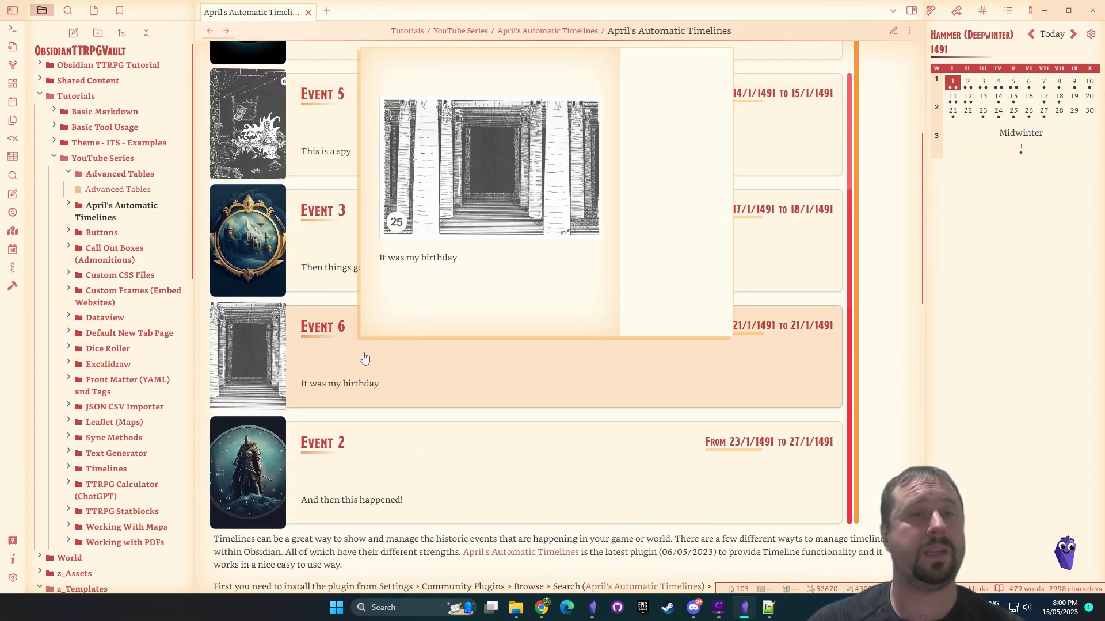
mouse_move(349, 242)
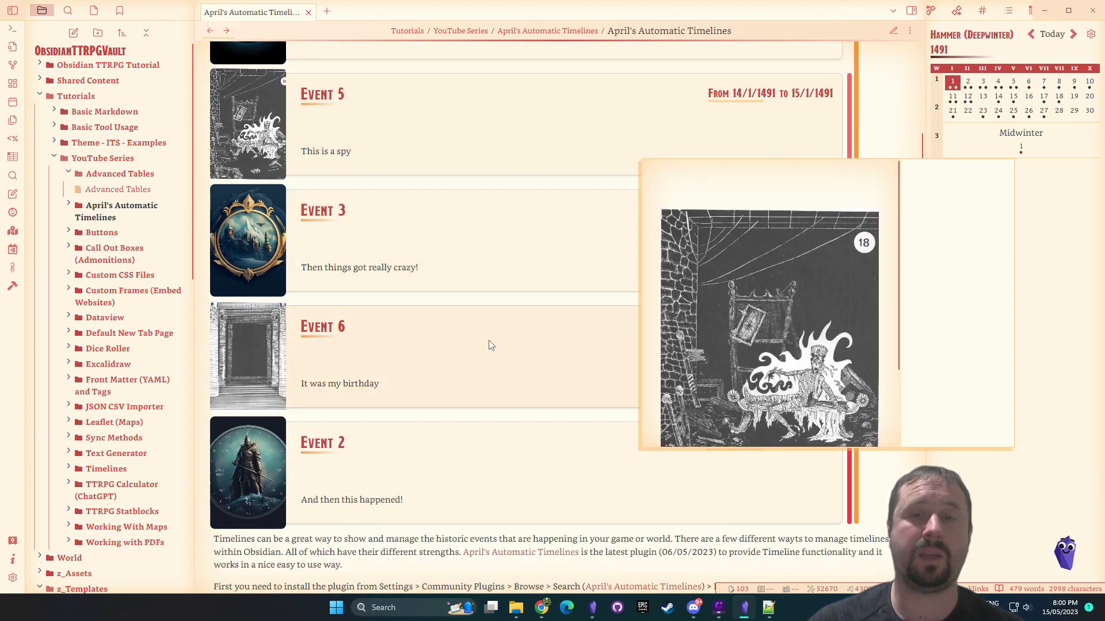
mouse_move(489, 345)
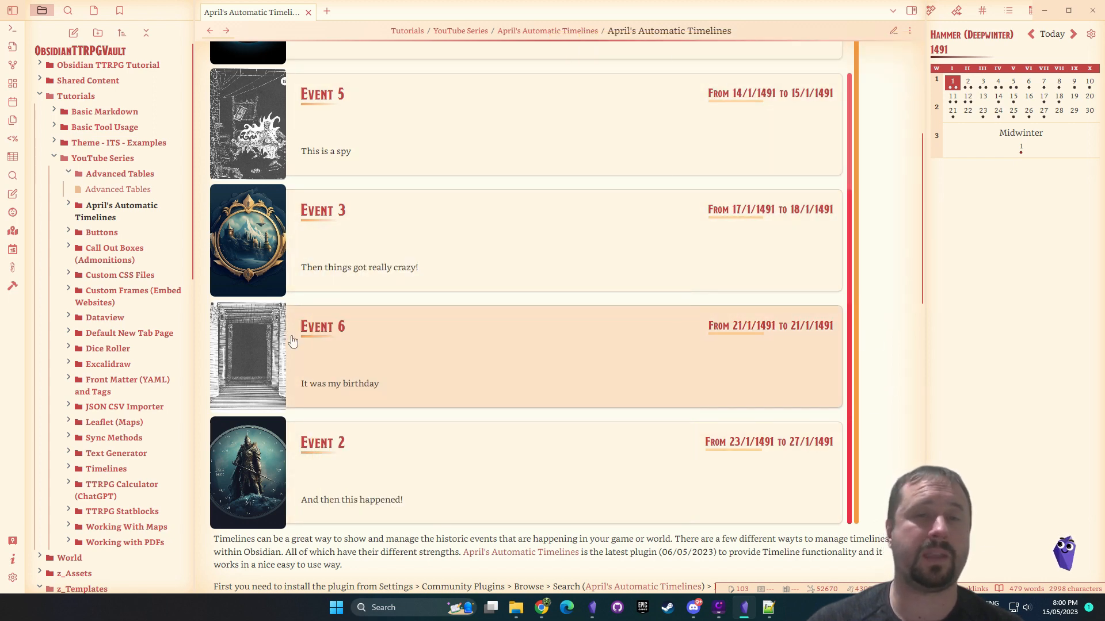
mouse_move(292, 342)
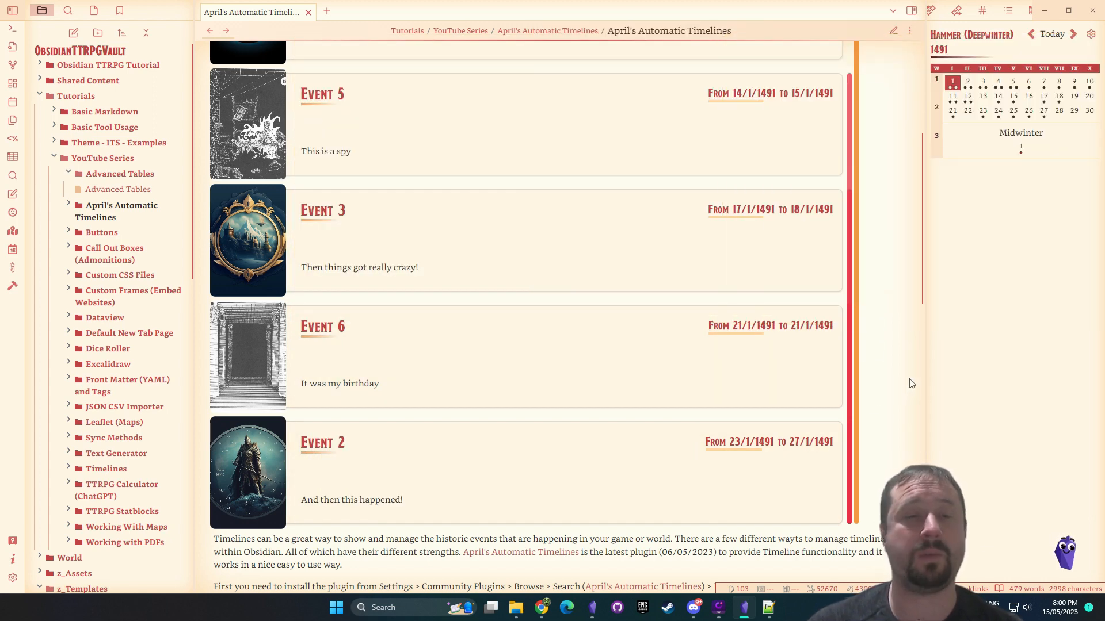
scroll(911, 384, up, 5)
scroll(911, 384, down, 8)
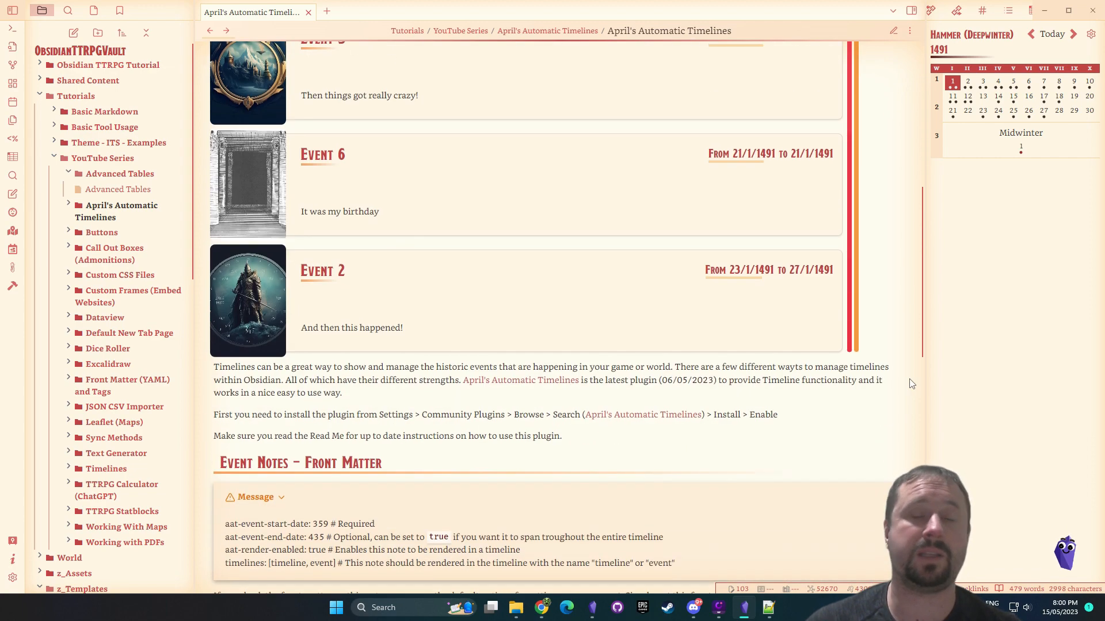
scroll(911, 384, up, 8)
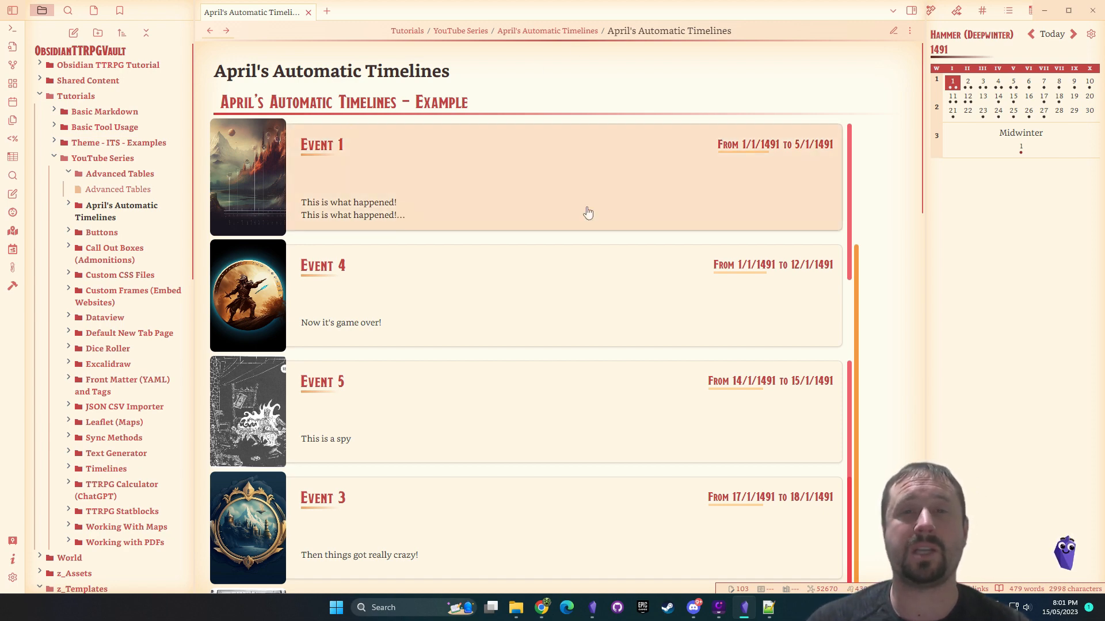
Open the Event 5 note from the timeline, view its picture and text, return to the timeline and preview Event 4
mouse_move(541, 217)
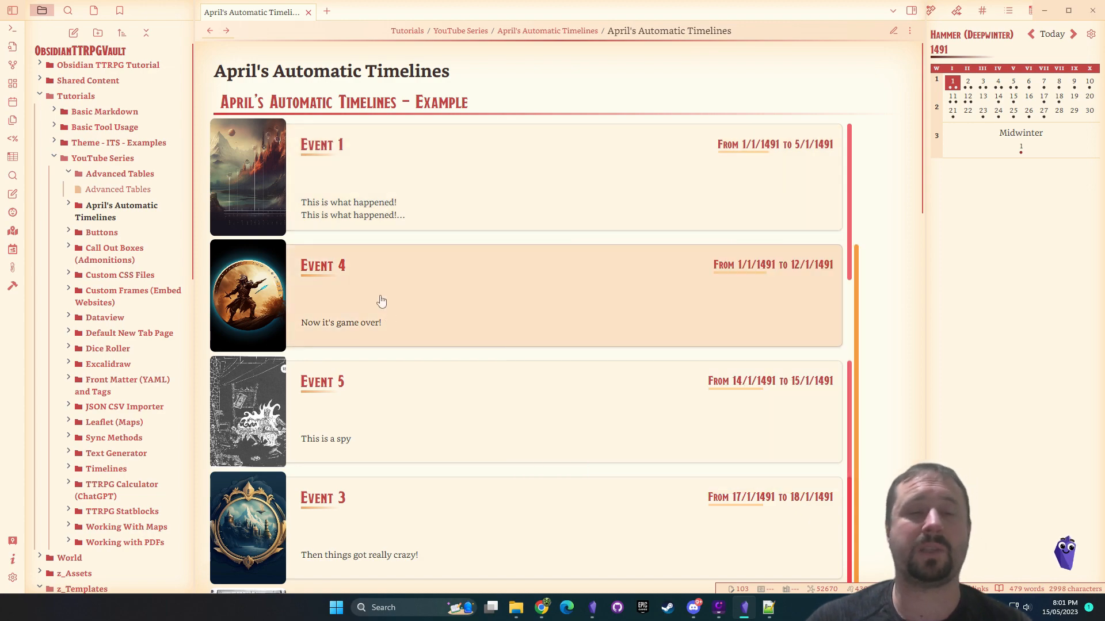
mouse_move(414, 451)
click(309, 410)
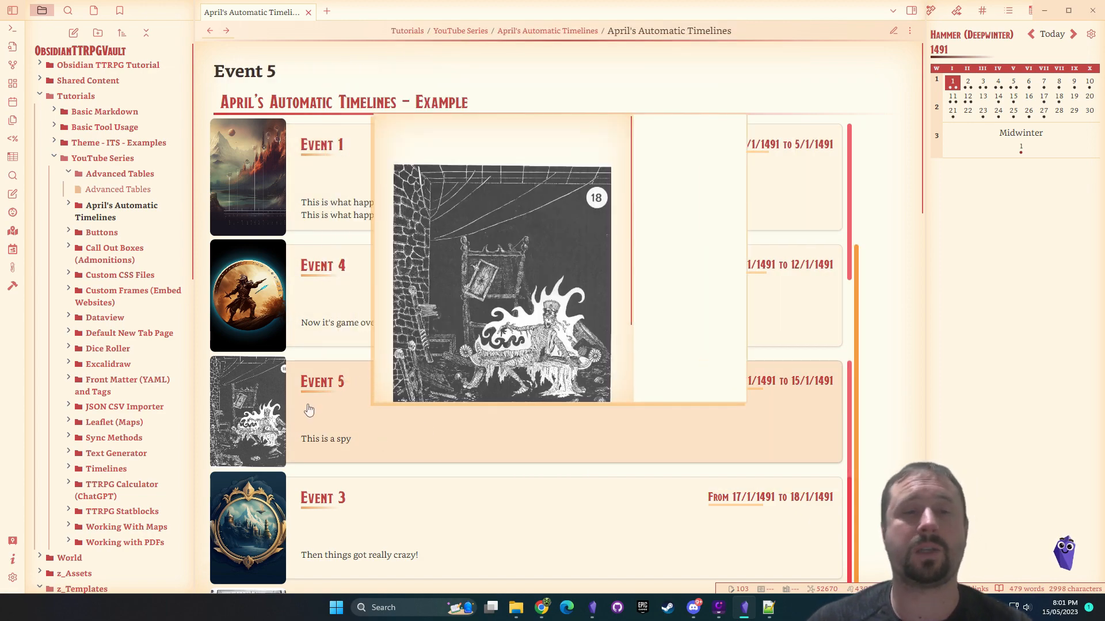
scroll(747, 241, down, 5)
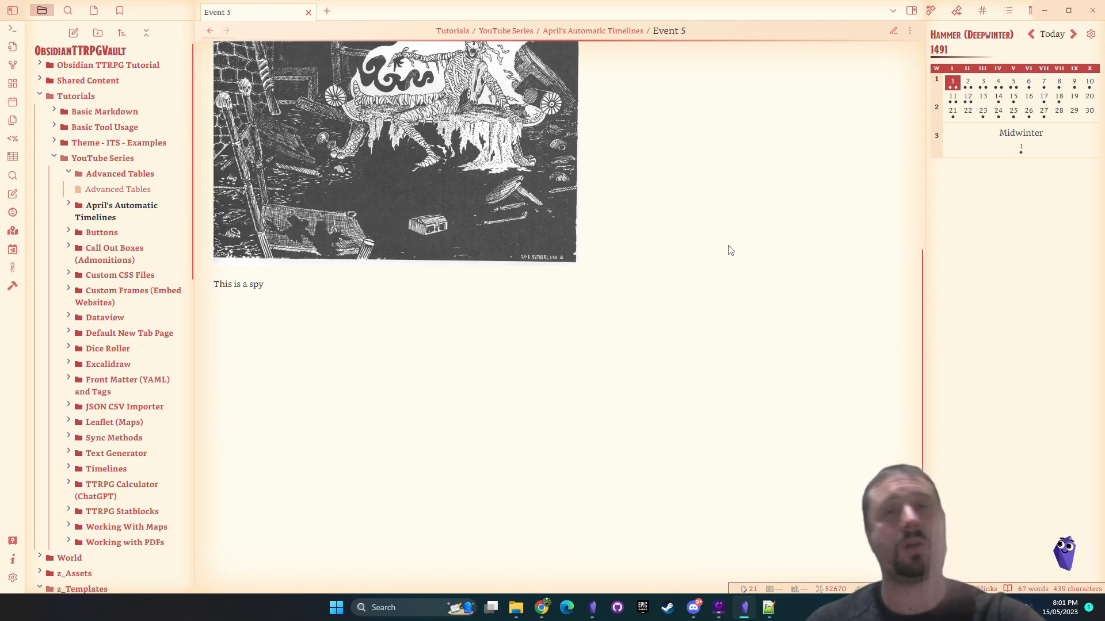
scroll(730, 250, up, 5)
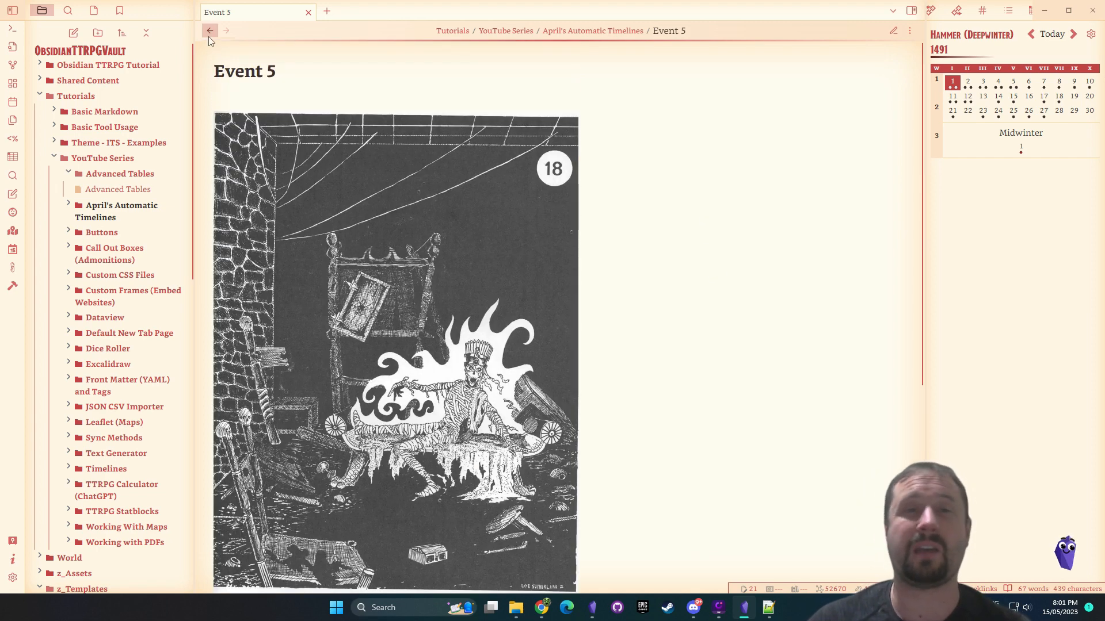
click(210, 31)
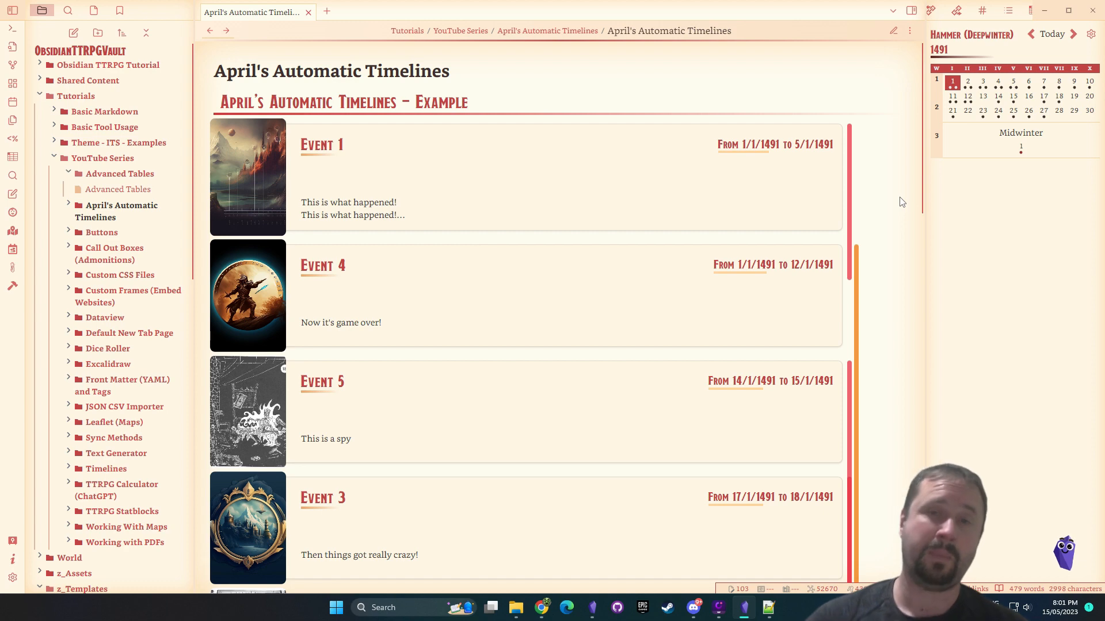
mouse_move(534, 289)
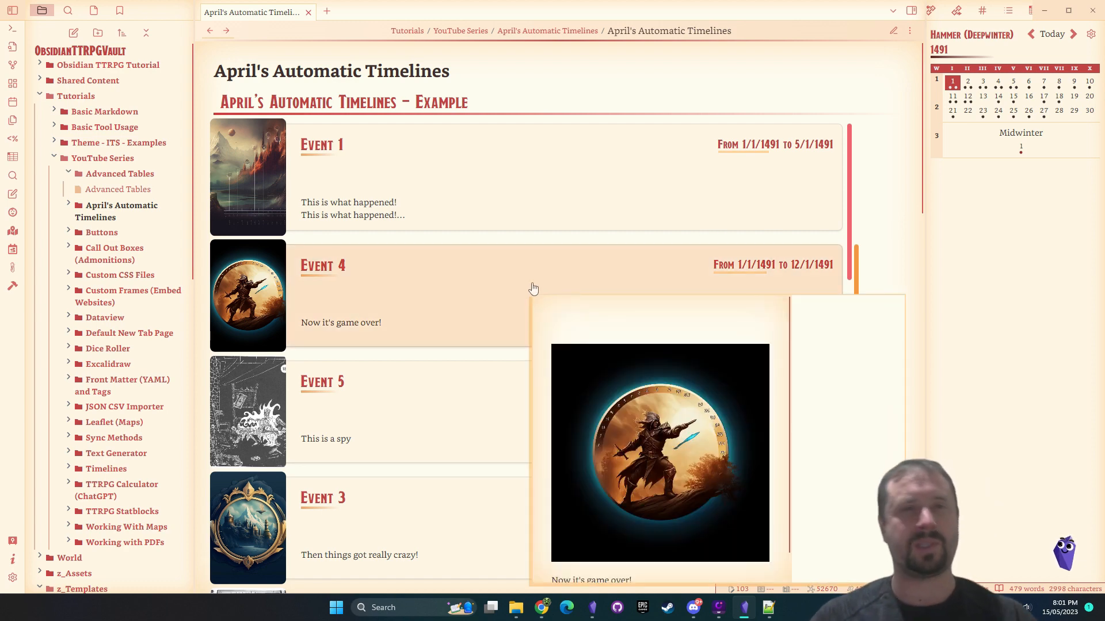